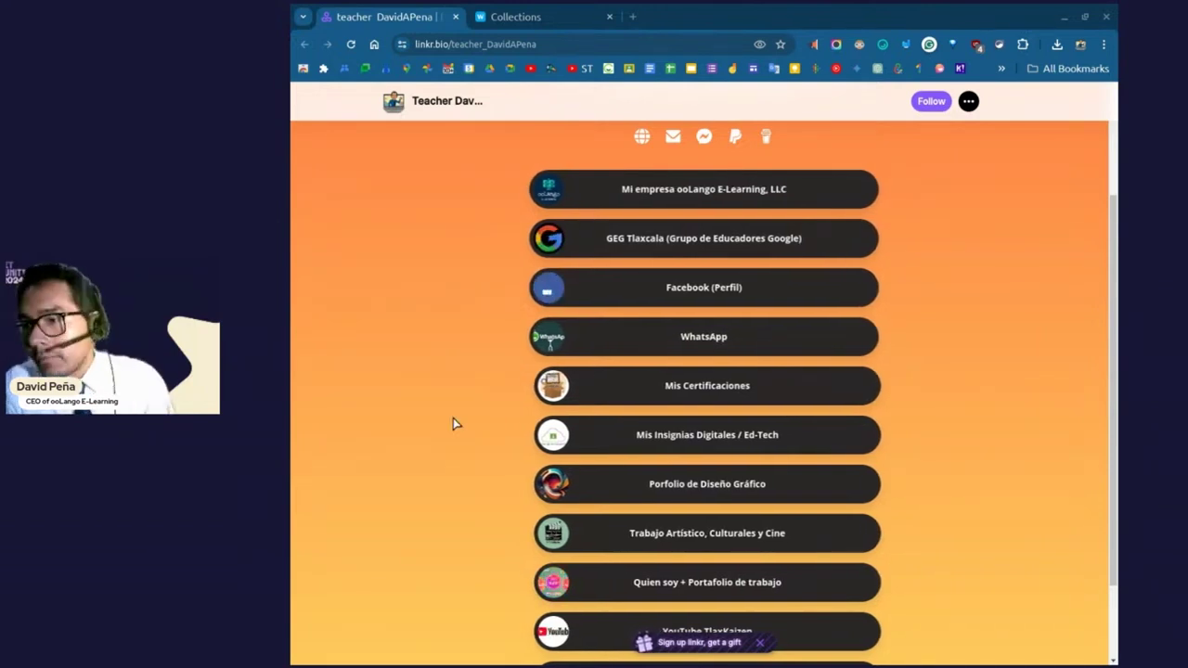
pyautogui.moveTo(724, 390)
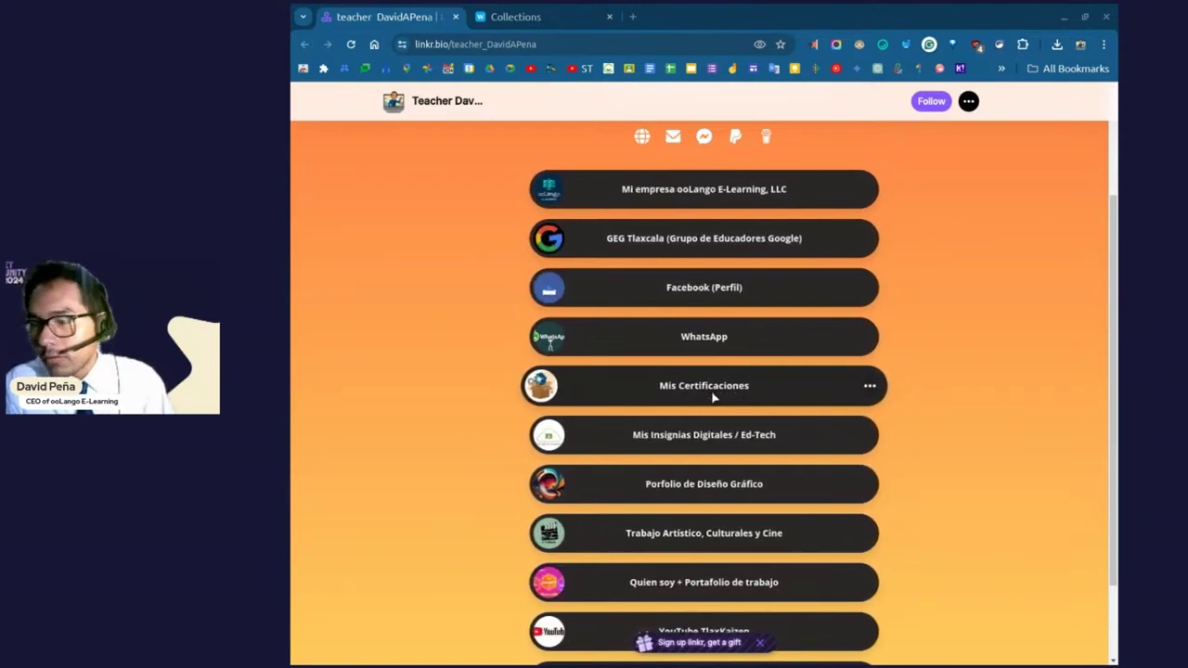
# Open Mis Certificaciones and browse its 75 certificate cards, such as Kahoot! and Edpuzzle, then return to the top.
pyautogui.click(713, 398)
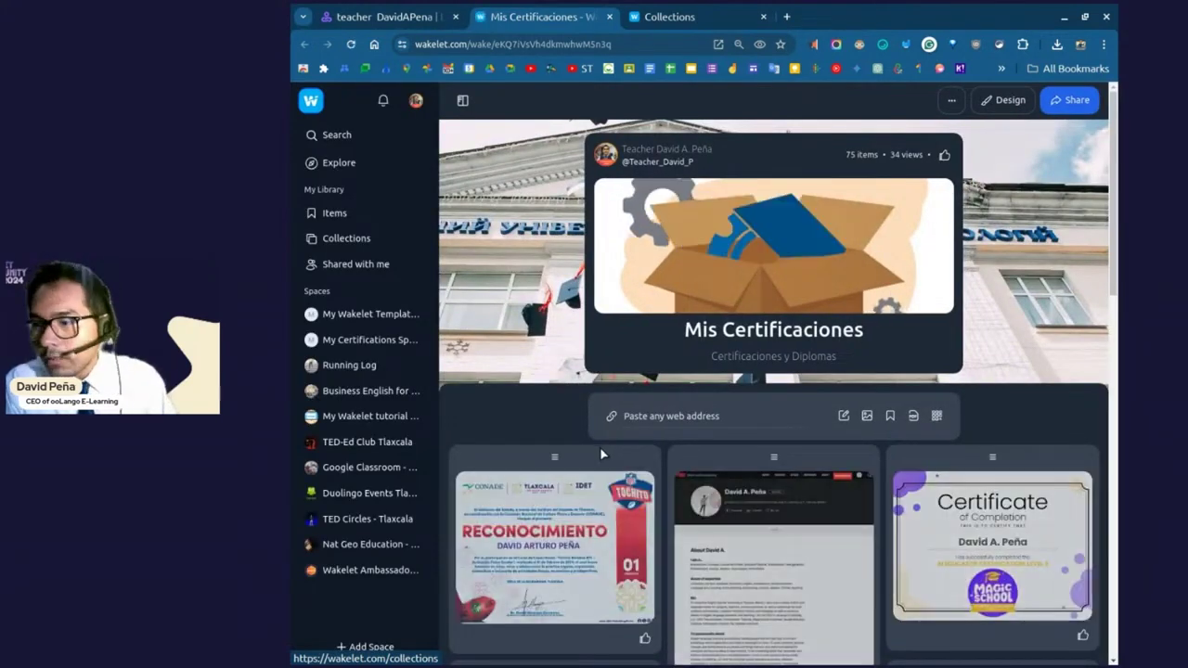
pyautogui.scroll(-1, 600, 449)
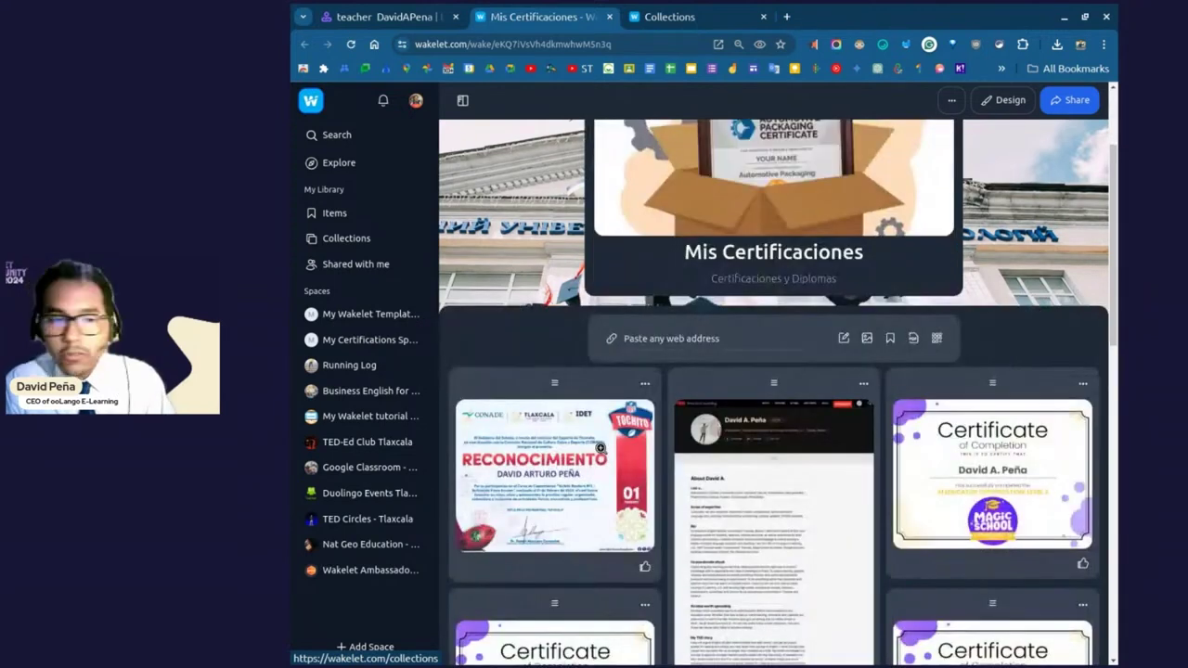
pyautogui.scroll(-1, 600, 449)
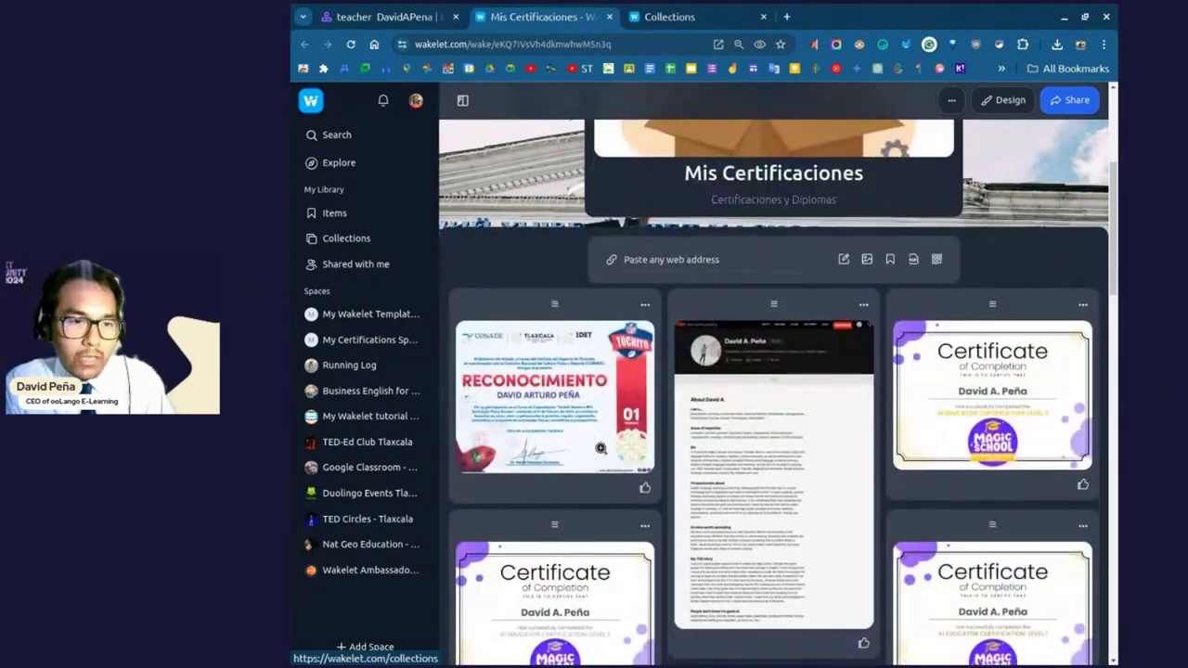
pyautogui.scroll(-2, 601, 450)
pyautogui.scroll(-1, 601, 454)
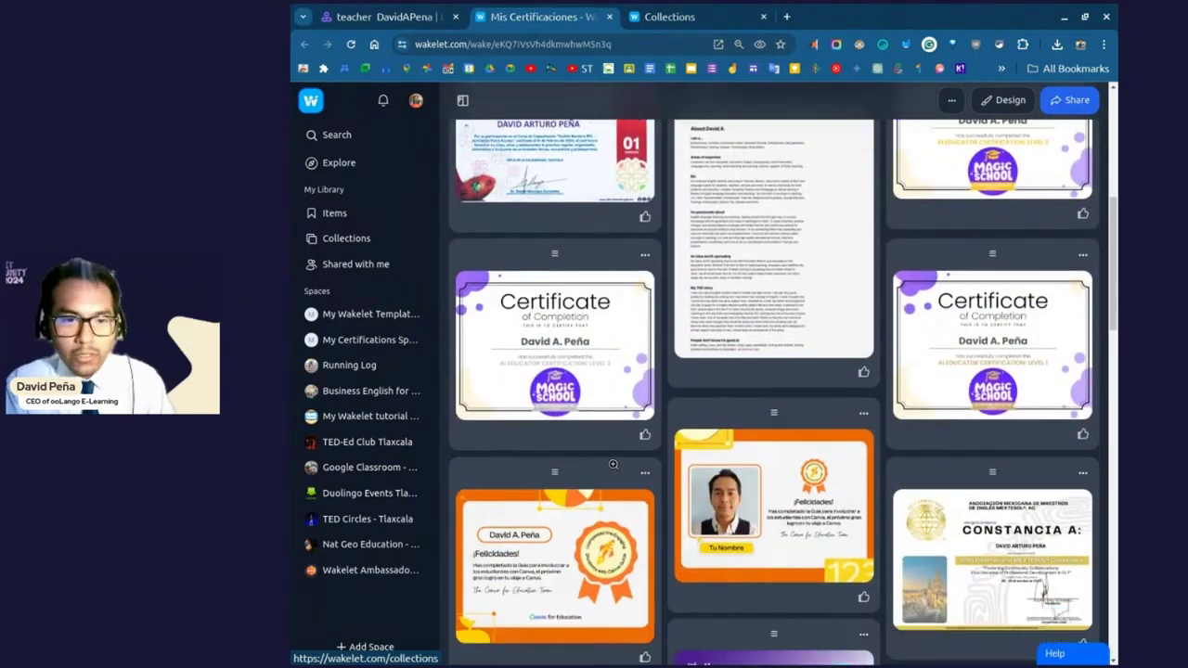
pyautogui.scroll(-2, 613, 468)
pyautogui.scroll(-5, 612, 468)
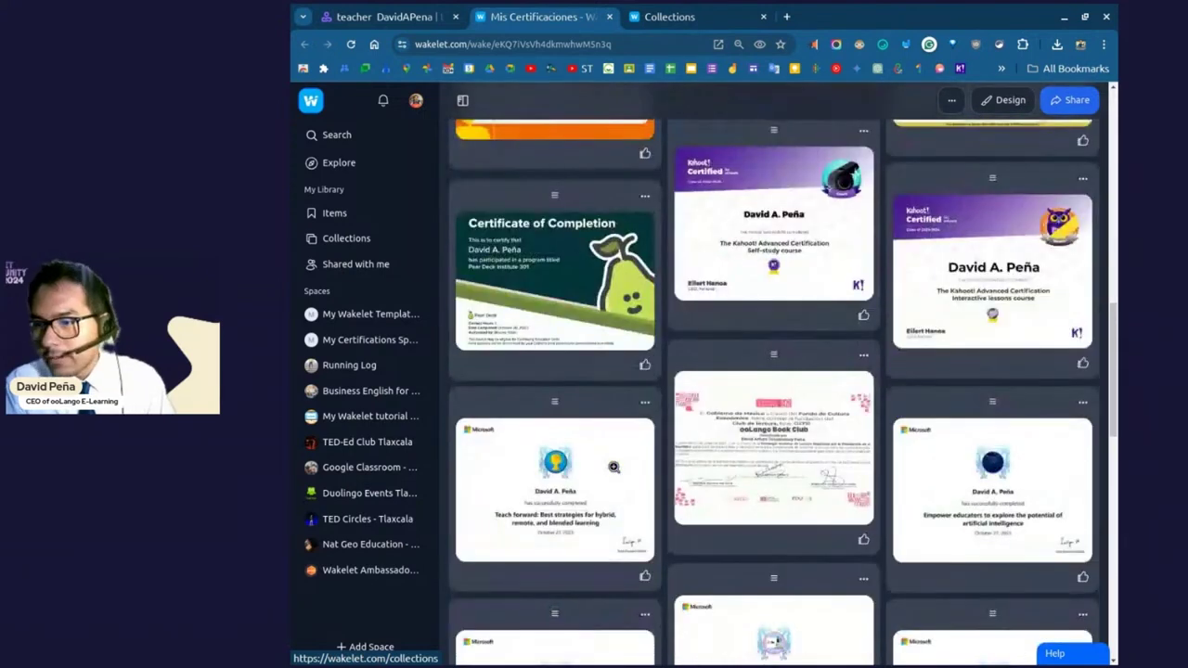
pyautogui.scroll(-4, 706, 522)
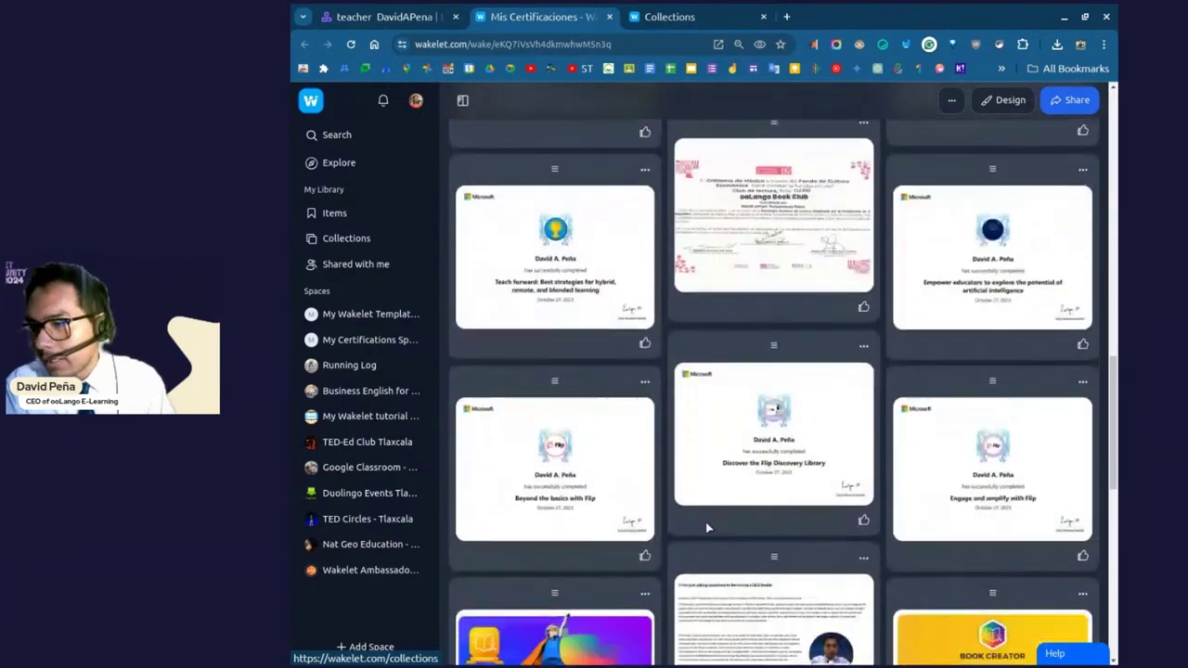
pyautogui.scroll(-1, 705, 527)
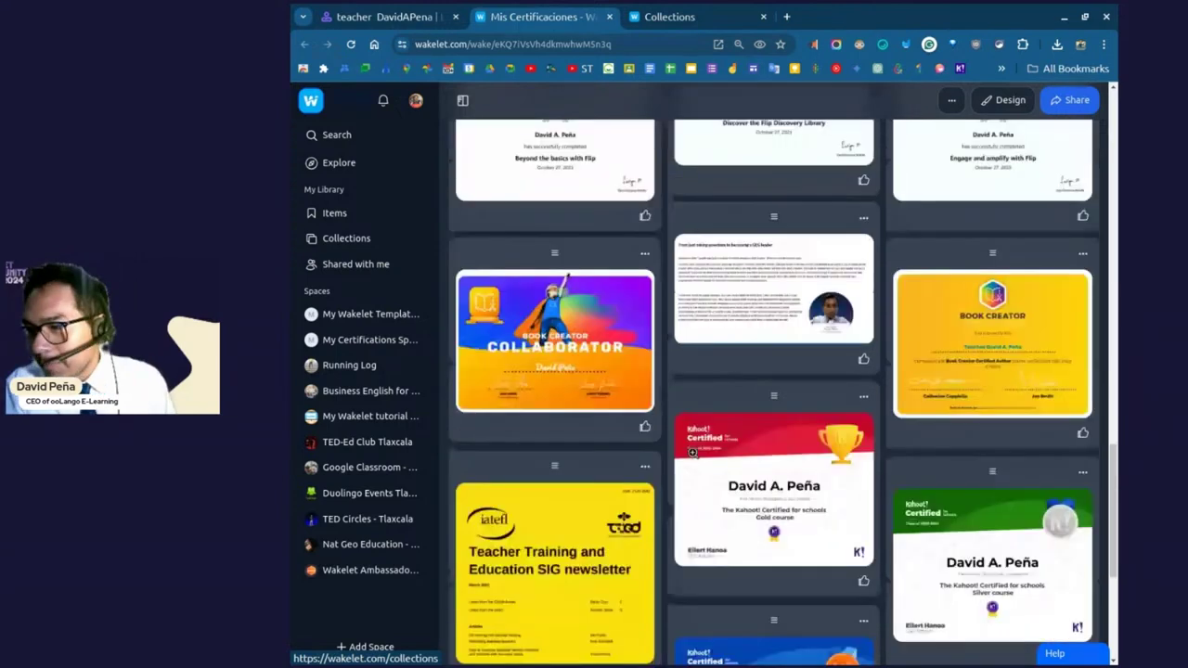
pyautogui.scroll(-1, 692, 452)
pyautogui.scroll(-3, 693, 453)
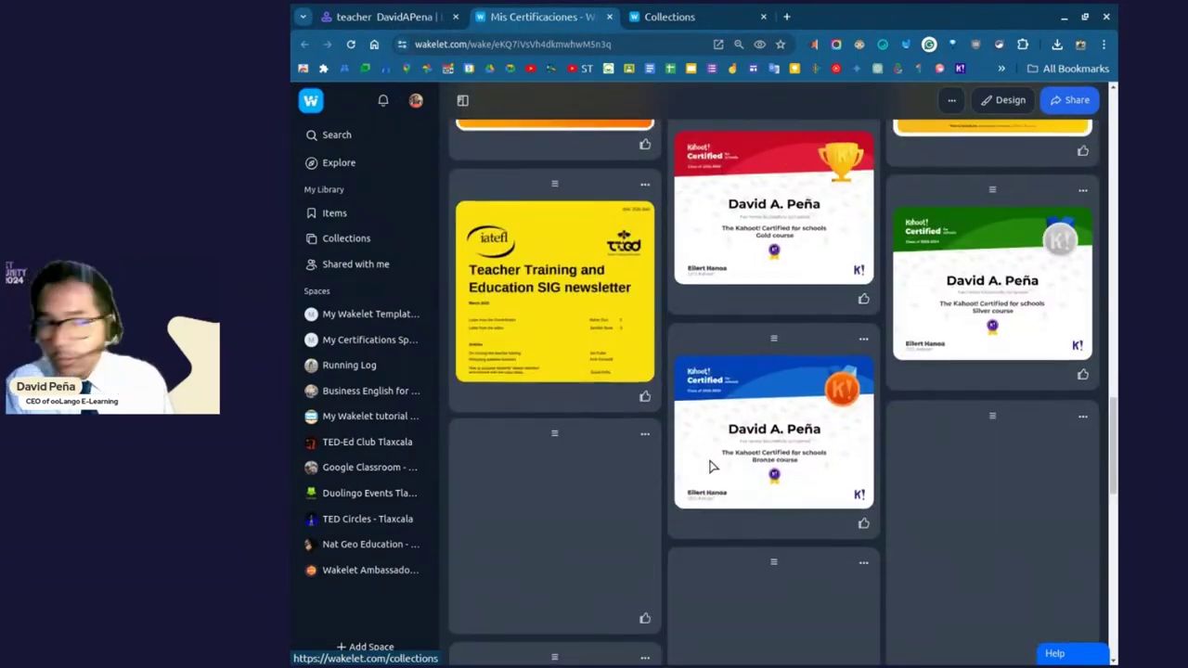
pyautogui.scroll(-1, 712, 466)
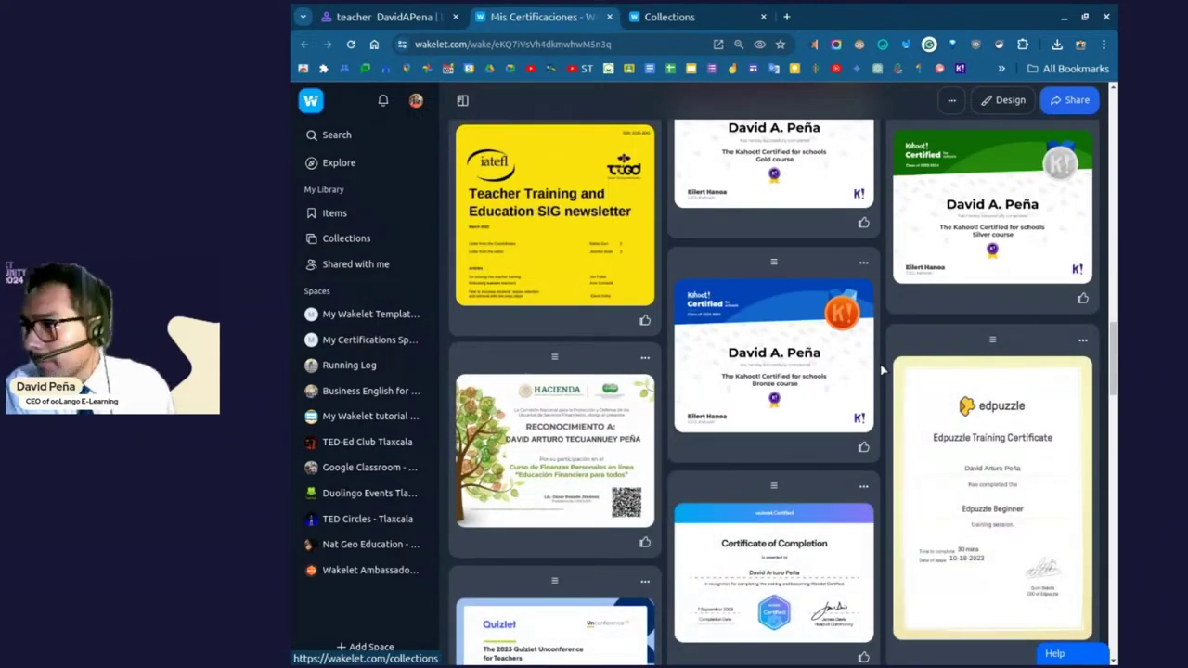
pyautogui.scroll(10, 883, 371)
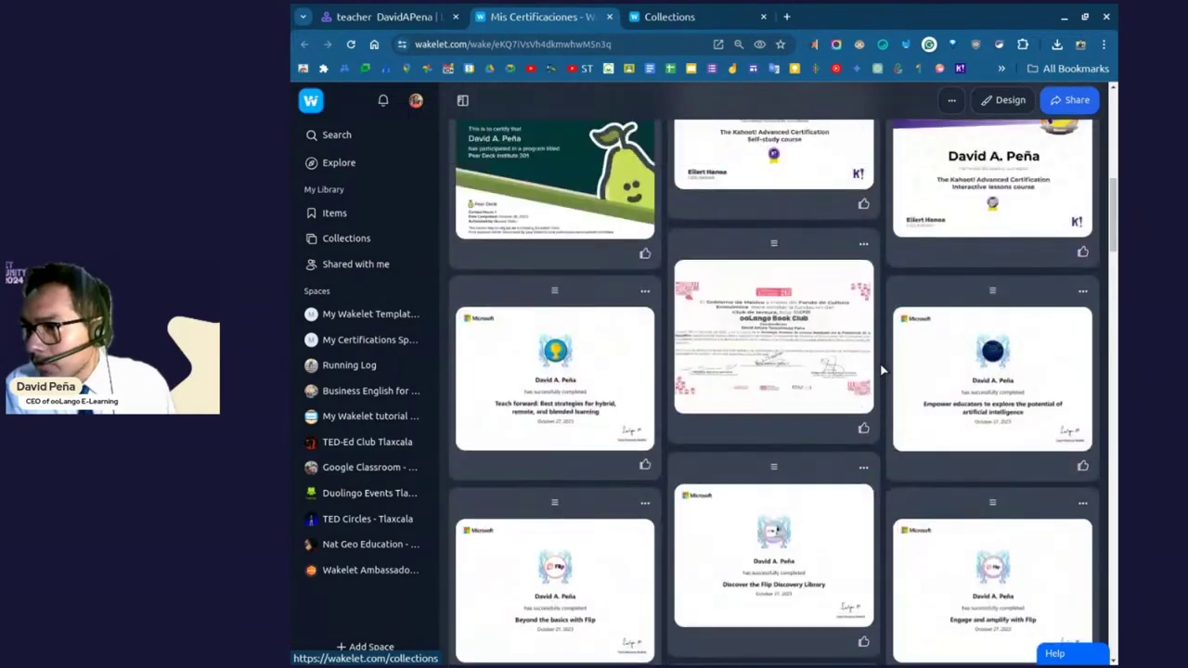
pyautogui.scroll(4, 883, 370)
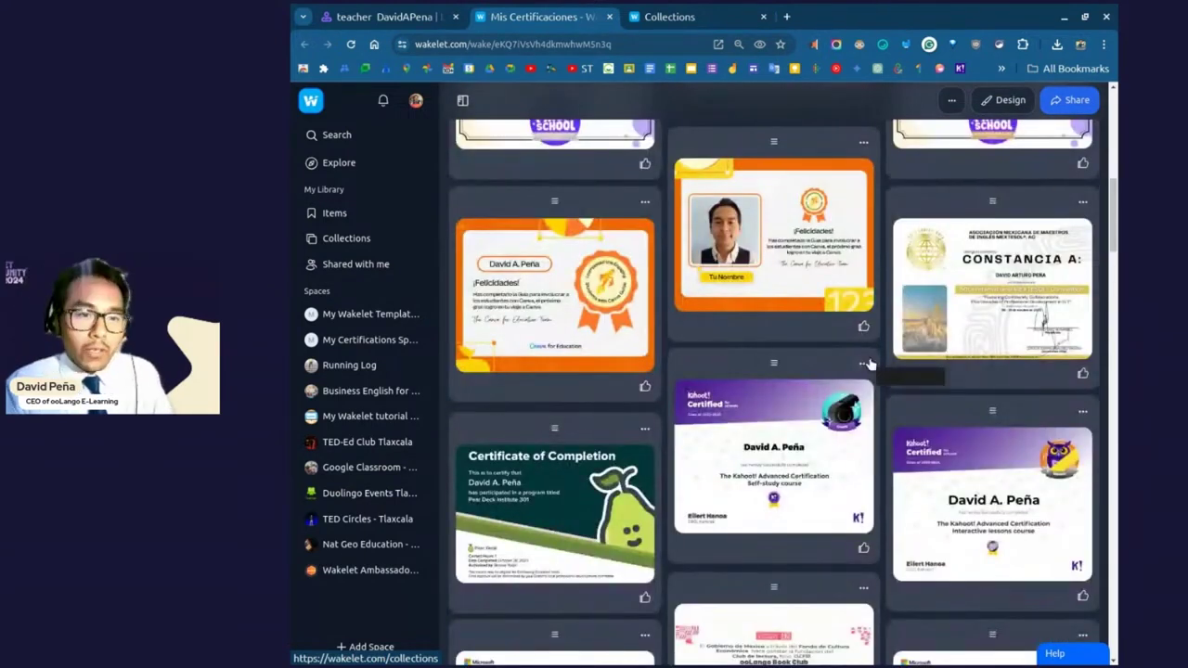
pyautogui.scroll(5, 870, 356)
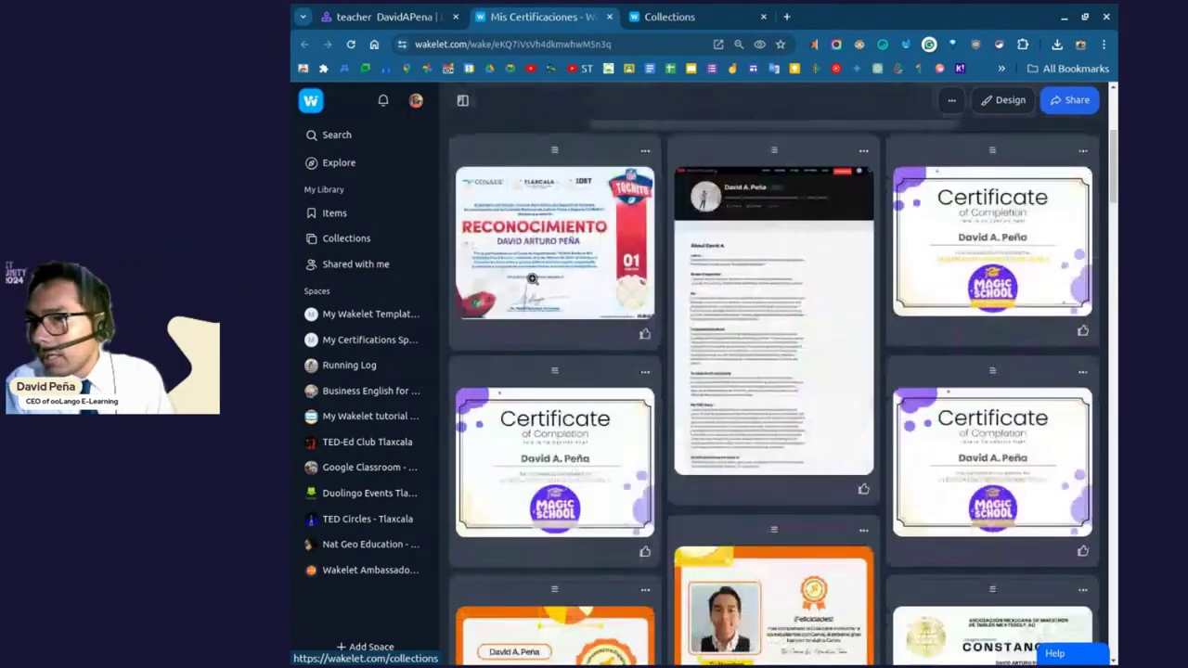
pyautogui.scroll(4, 518, 269)
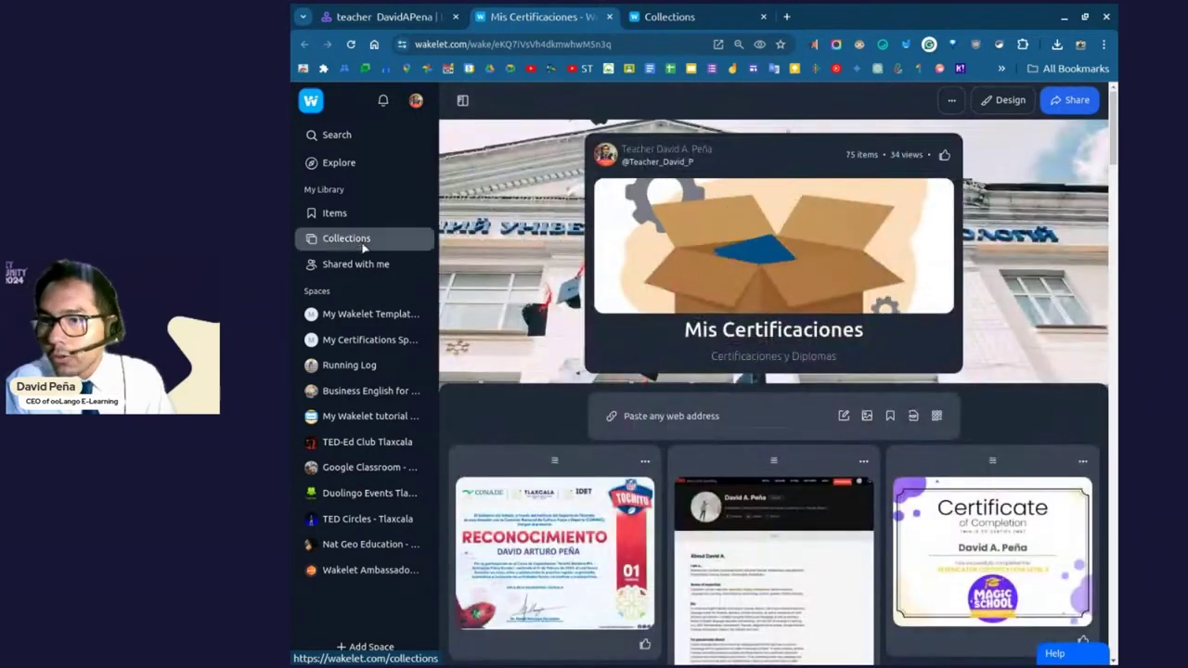
# From the Collections list, create a new empty, untitled collection.
pyautogui.click(363, 247)
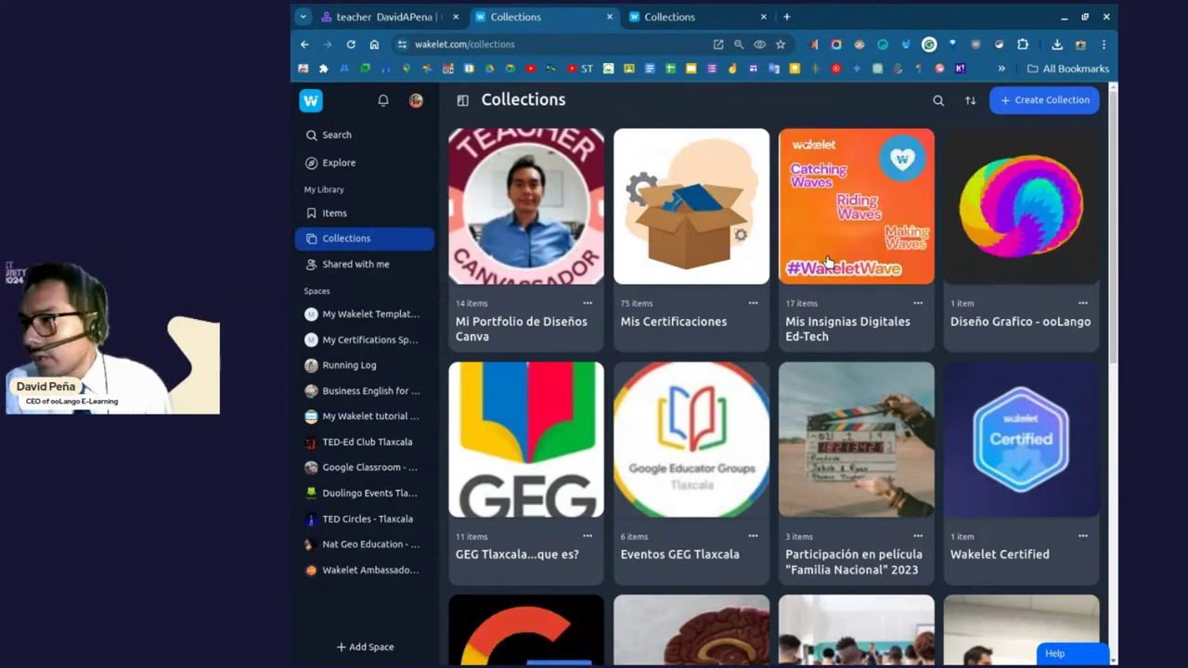
pyautogui.click(1029, 108)
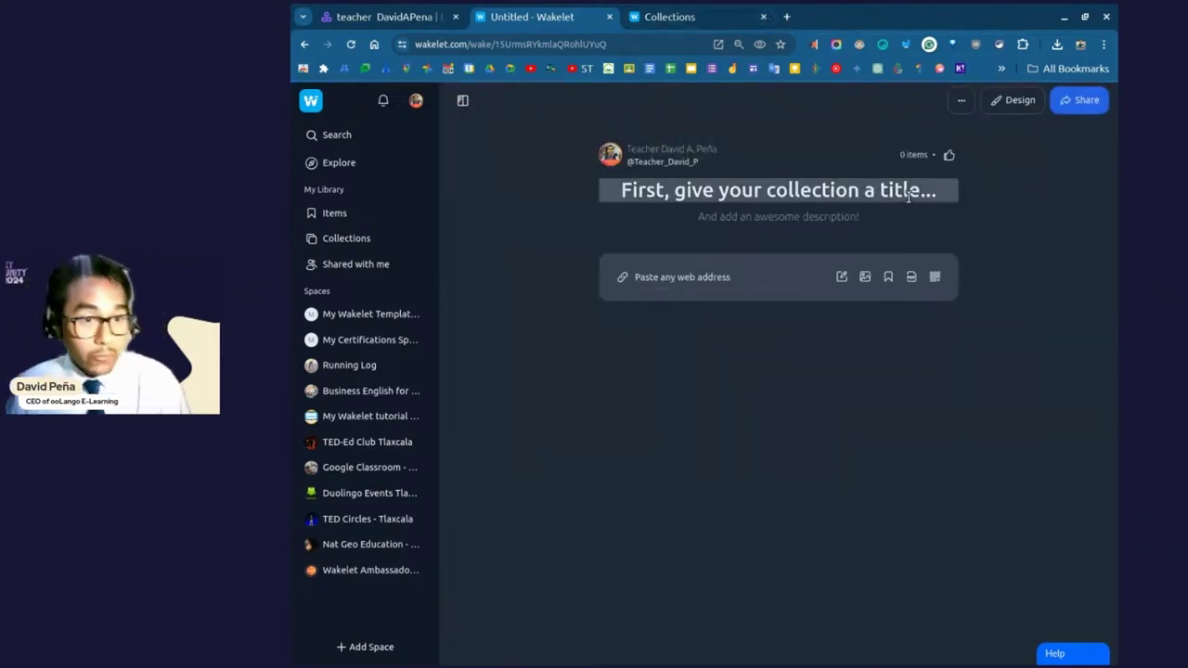
# Enter 'My collection of Certificates and PD' as the new collection's title.
pyautogui.click(876, 189)
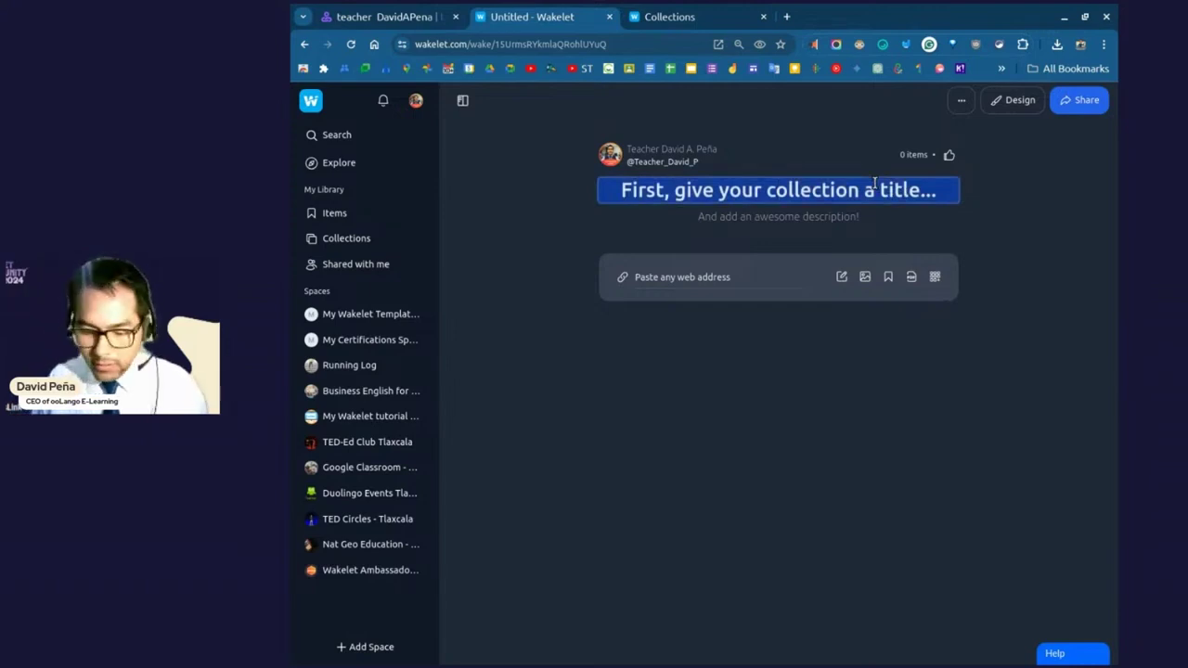
pyautogui.write('My ')
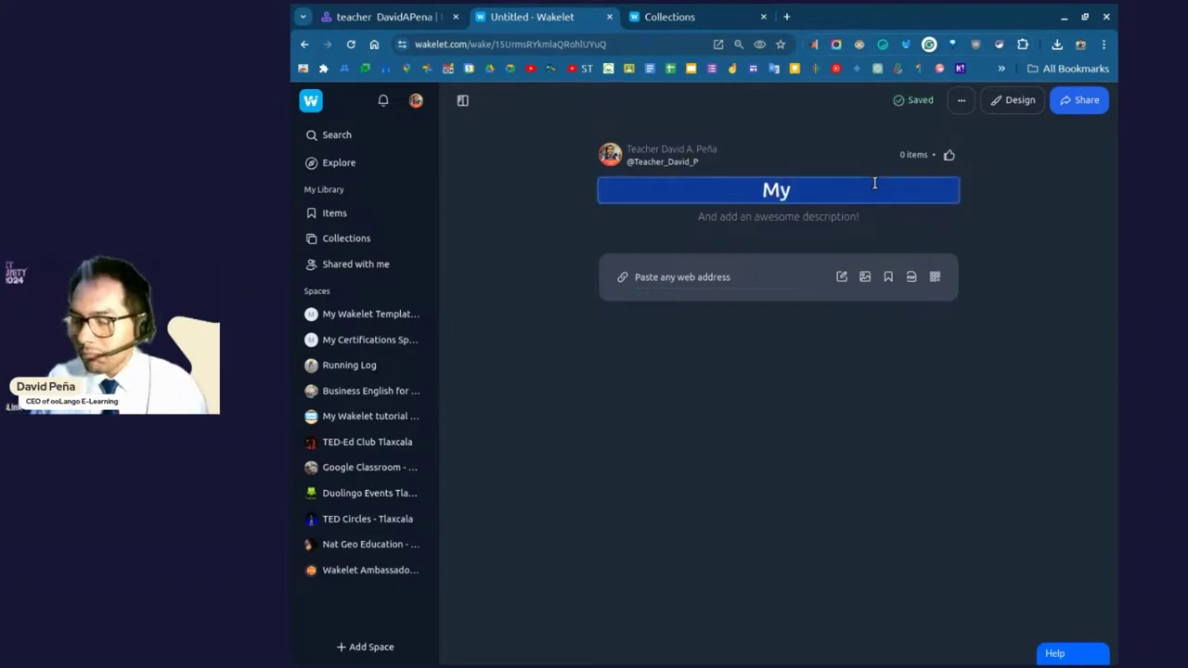
pyautogui.write('collec')
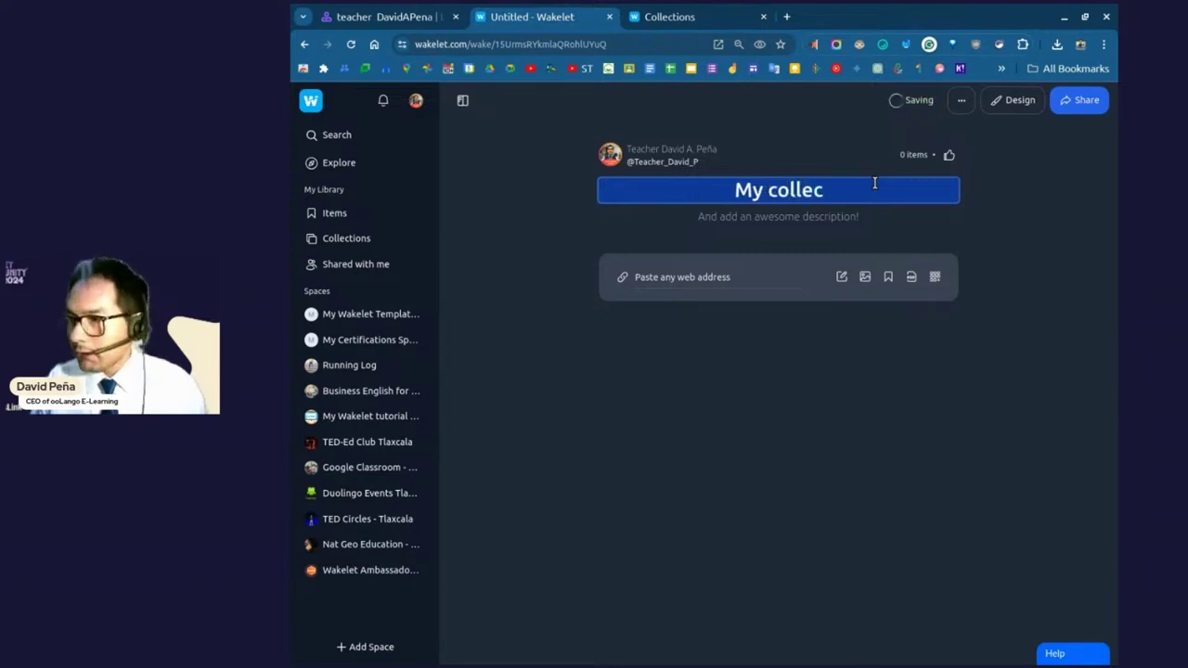
pyautogui.write('tion of ')
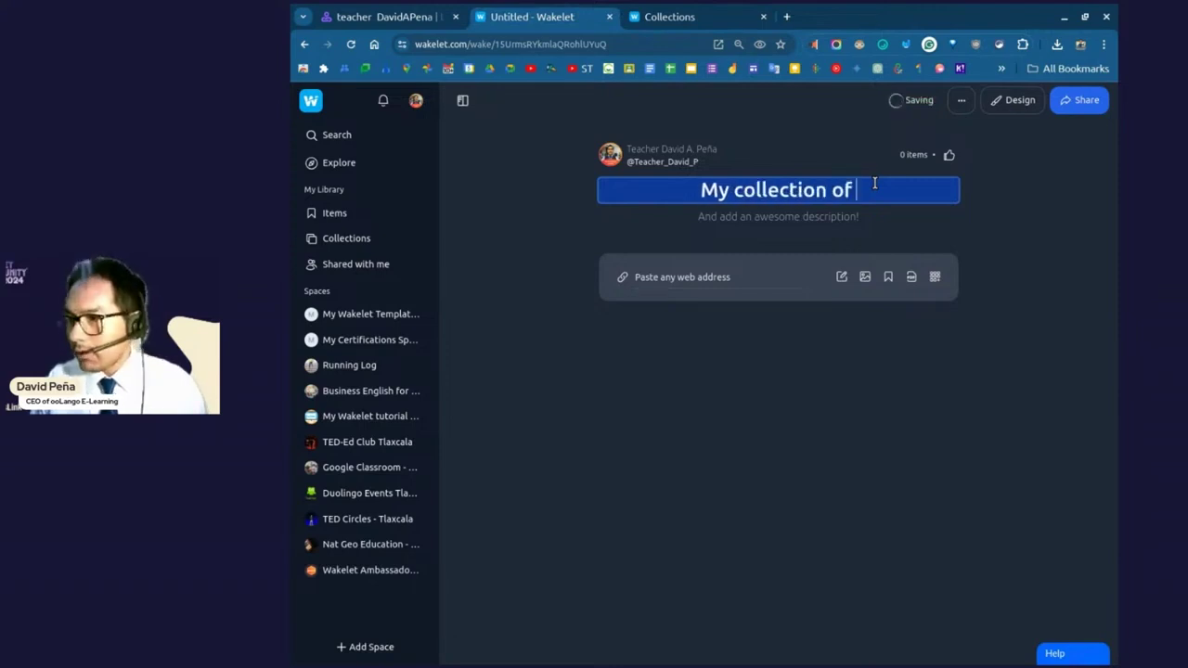
pyautogui.write('Cer')
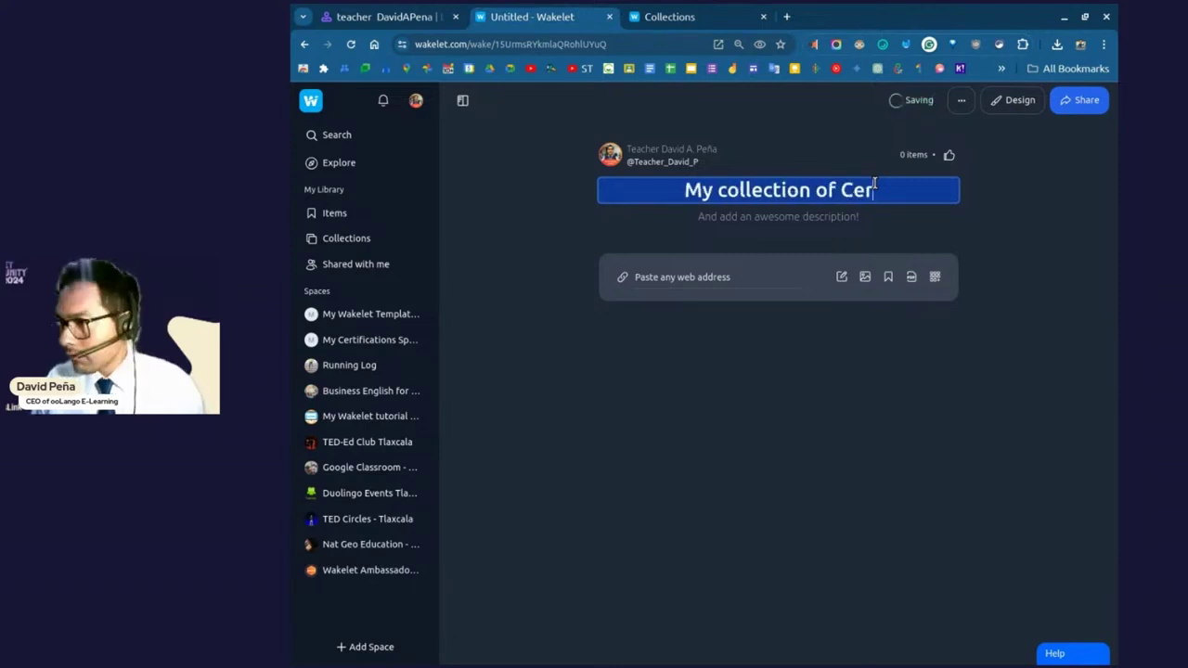
pyautogui.write('tif')
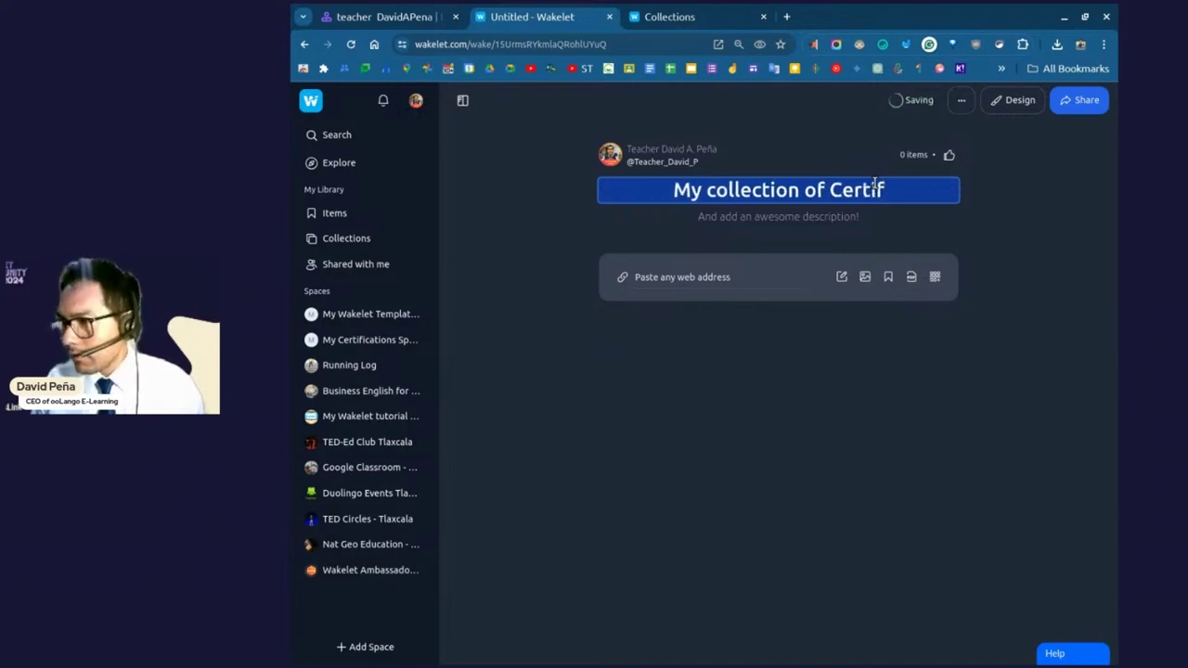
pyautogui.write('icates')
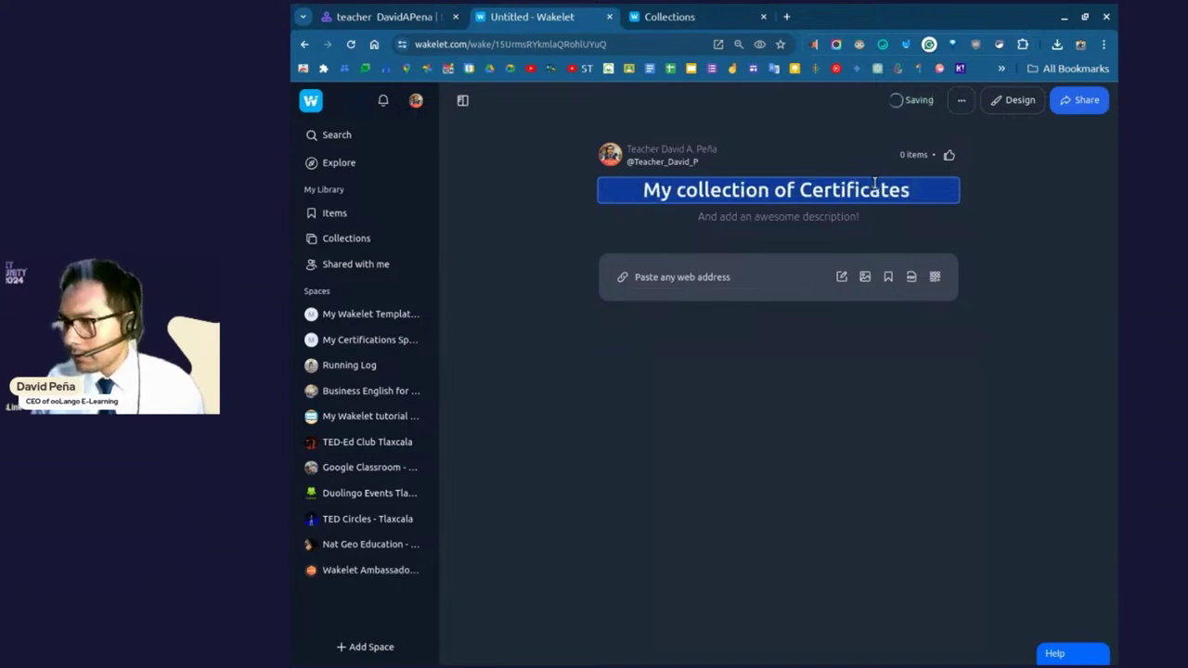
pyautogui.write(' and ')
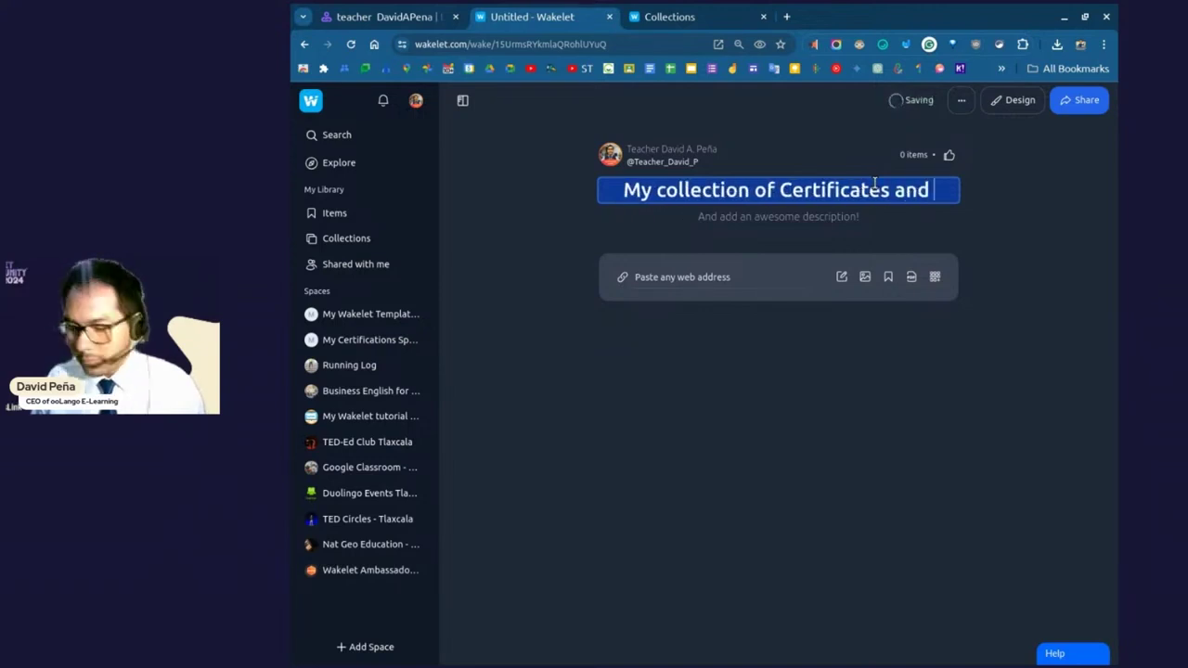
pyautogui.write('PD')
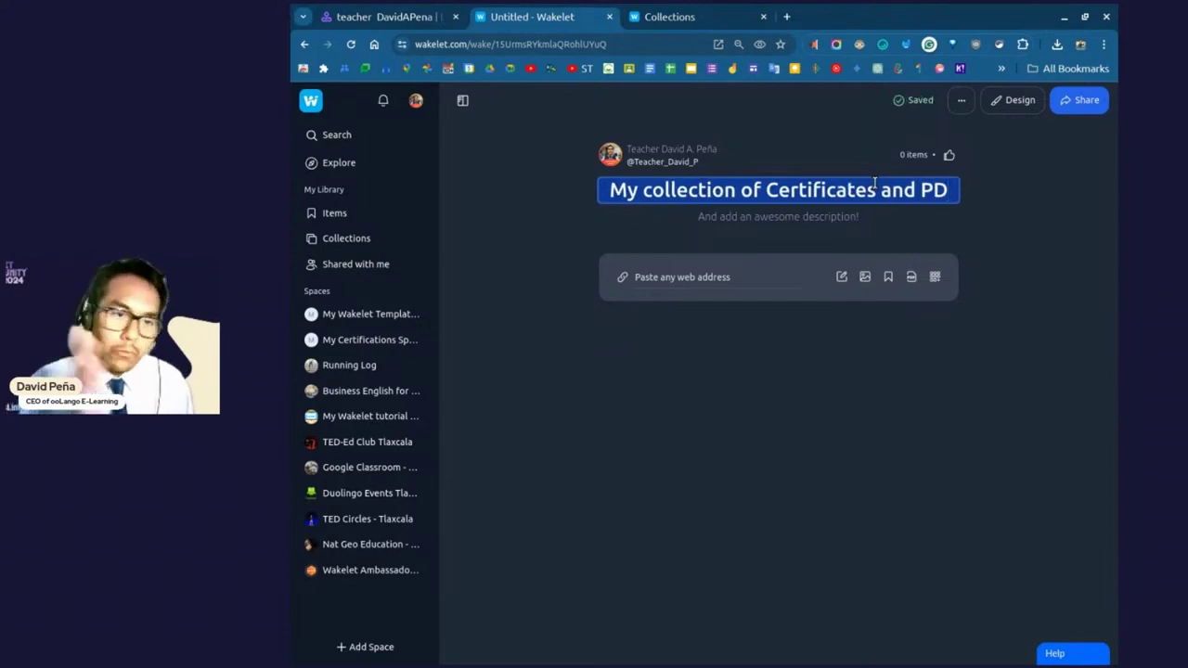
pyautogui.click(806, 222)
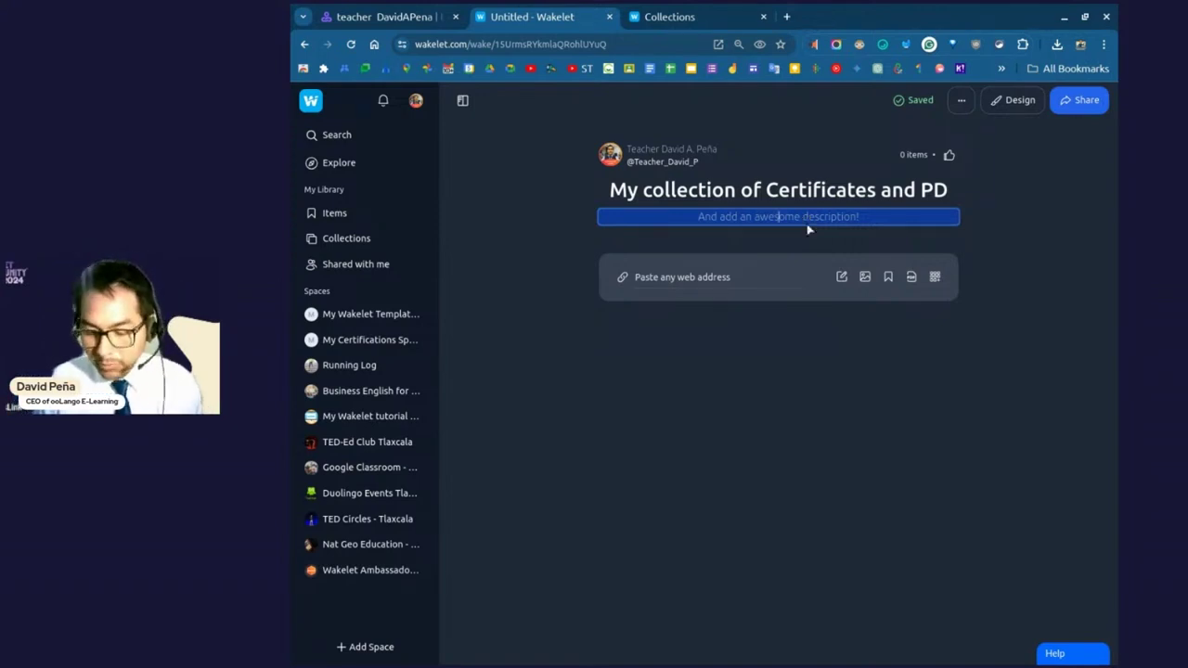
# Add the description 'Complete collection of my own certificates', fixing the 'certifcates' typo, and open Design.
pyautogui.write('Comp')
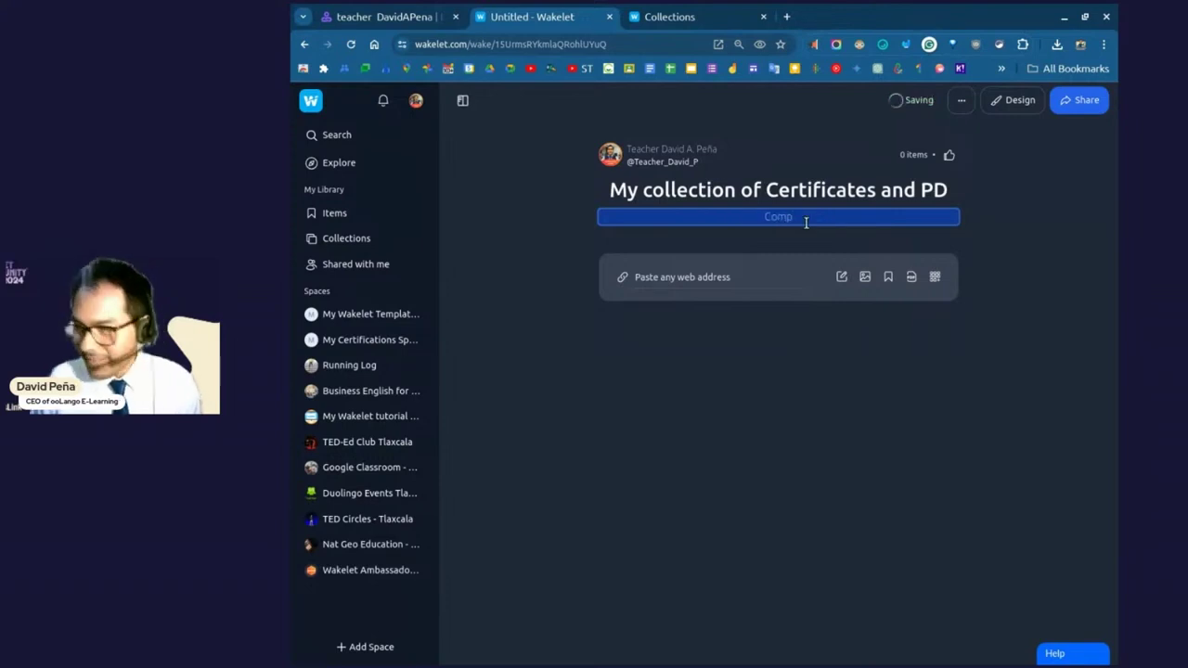
pyautogui.write('lete c')
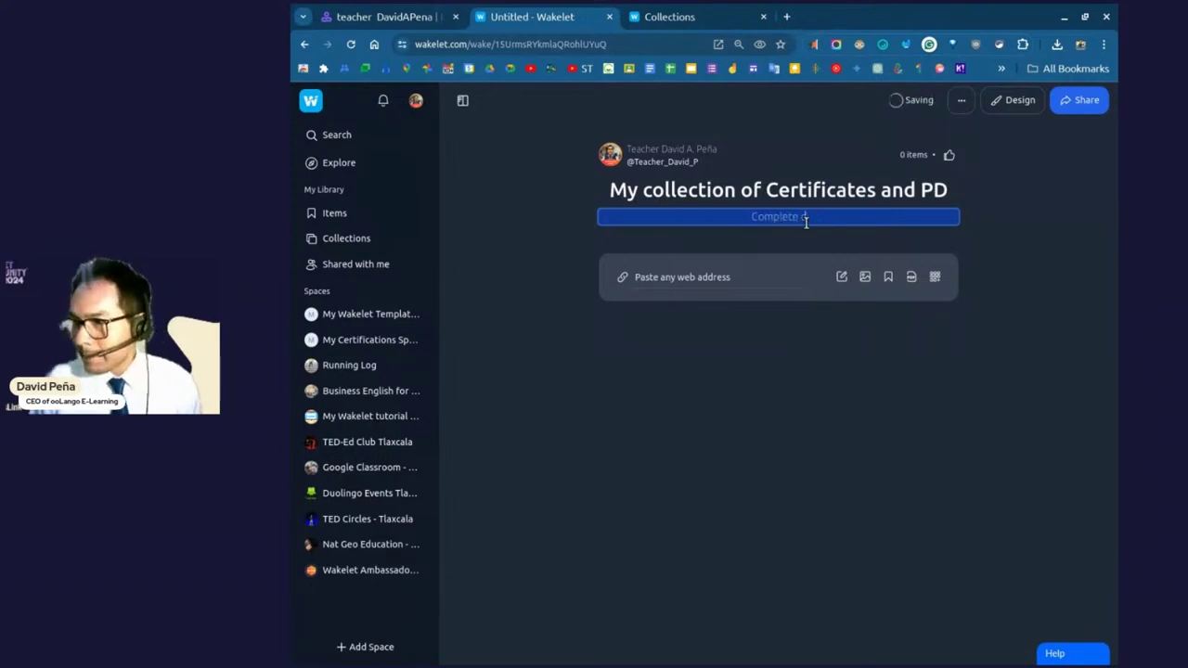
pyautogui.write('olle')
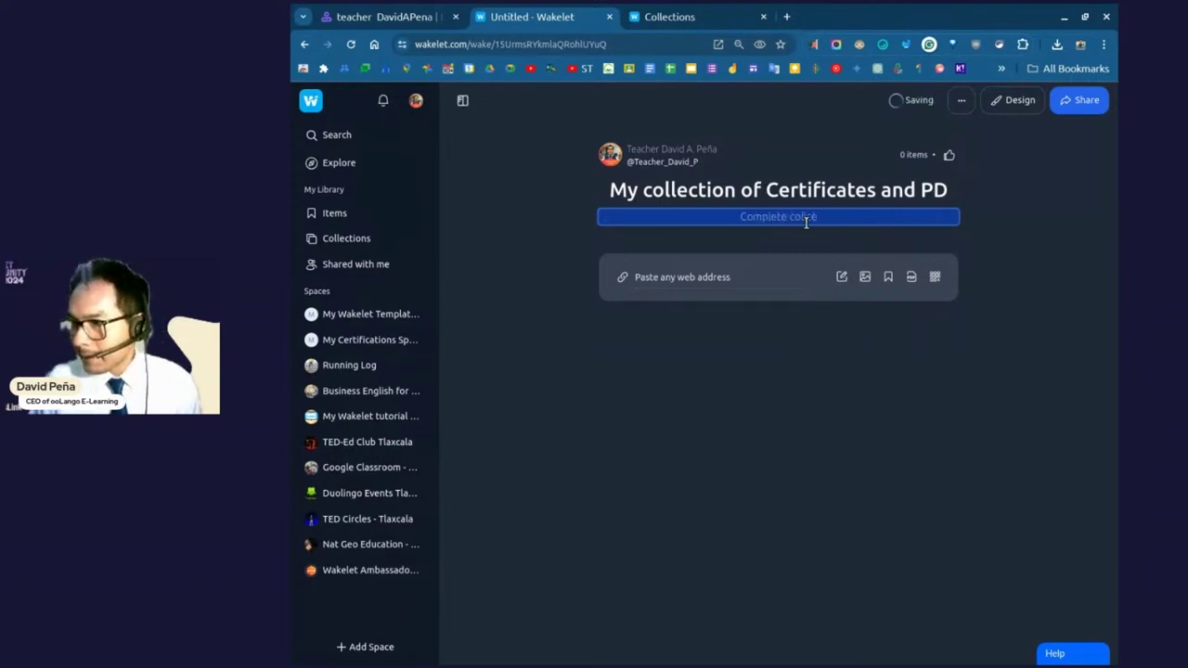
pyautogui.write('ct')
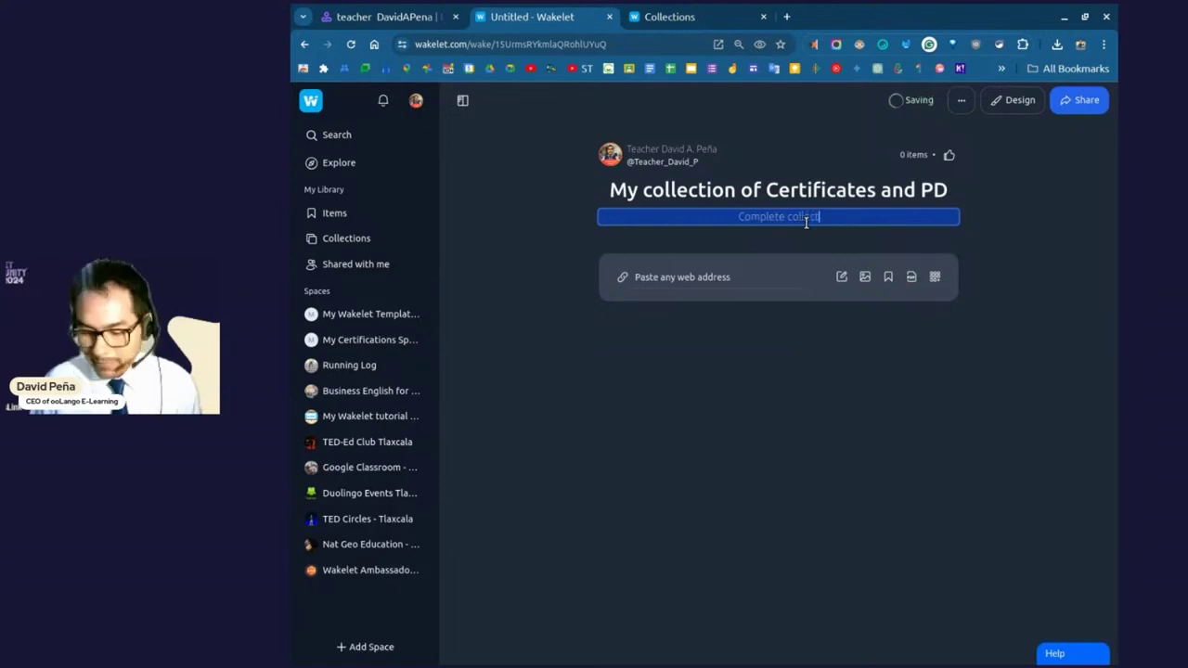
pyautogui.write('ion of my')
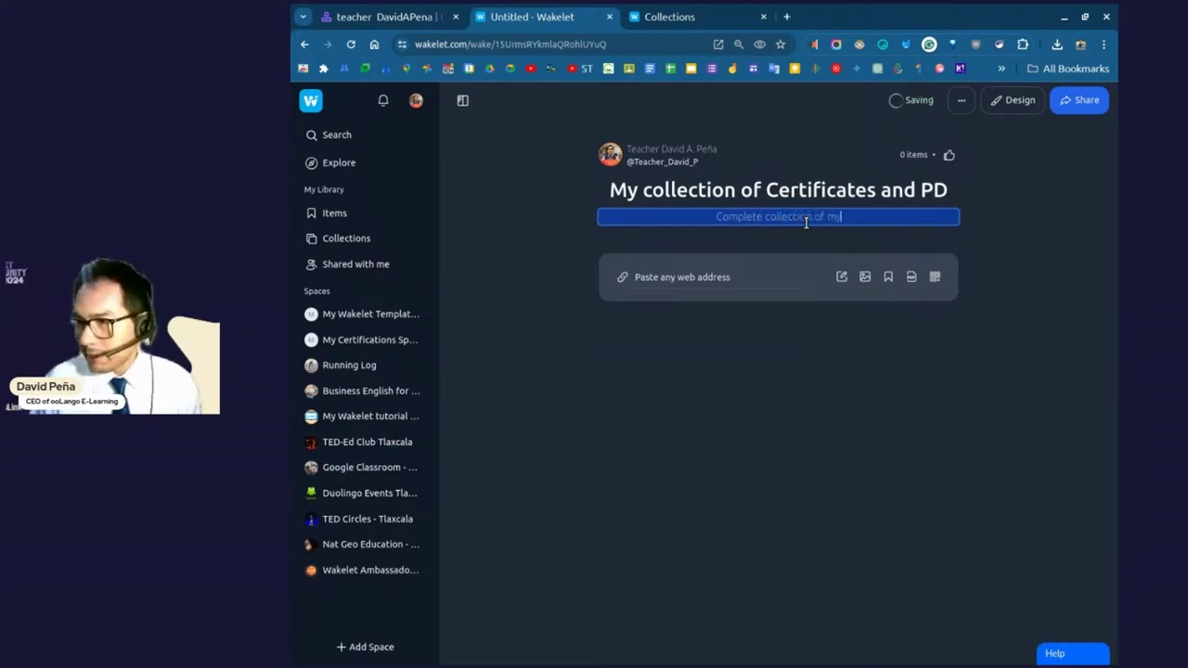
pyautogui.write(' own certifcates')
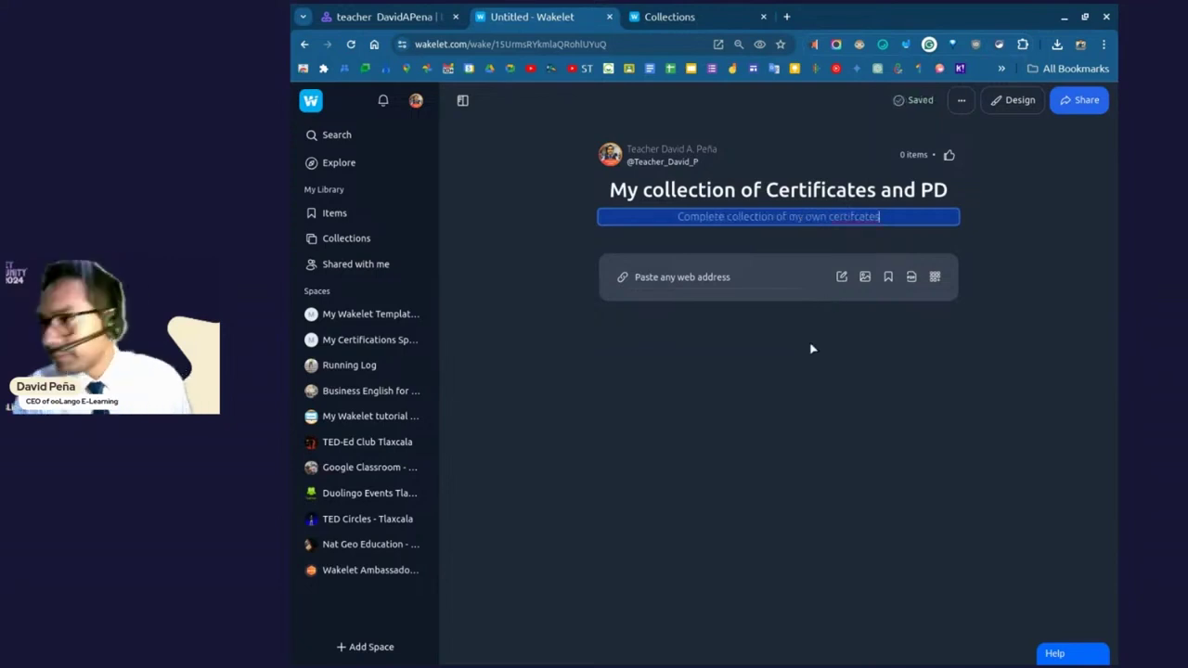
pyautogui.click(815, 350)
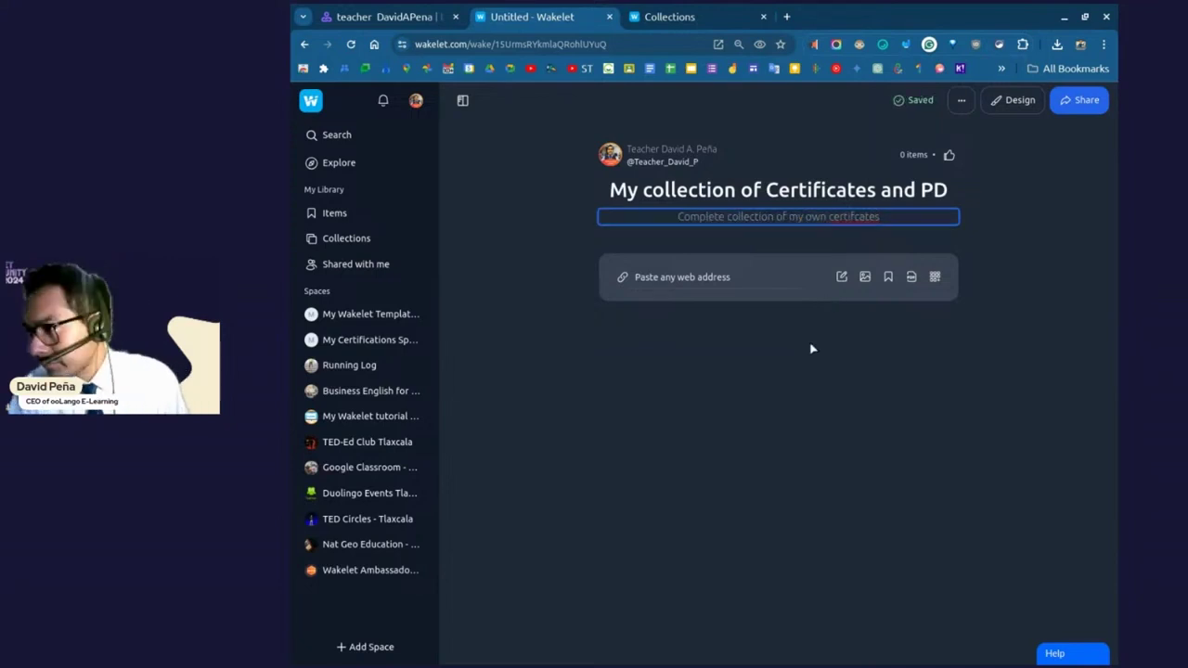
pyautogui.click(854, 215)
pyautogui.rightClick(862, 216)
pyautogui.press('Escape')
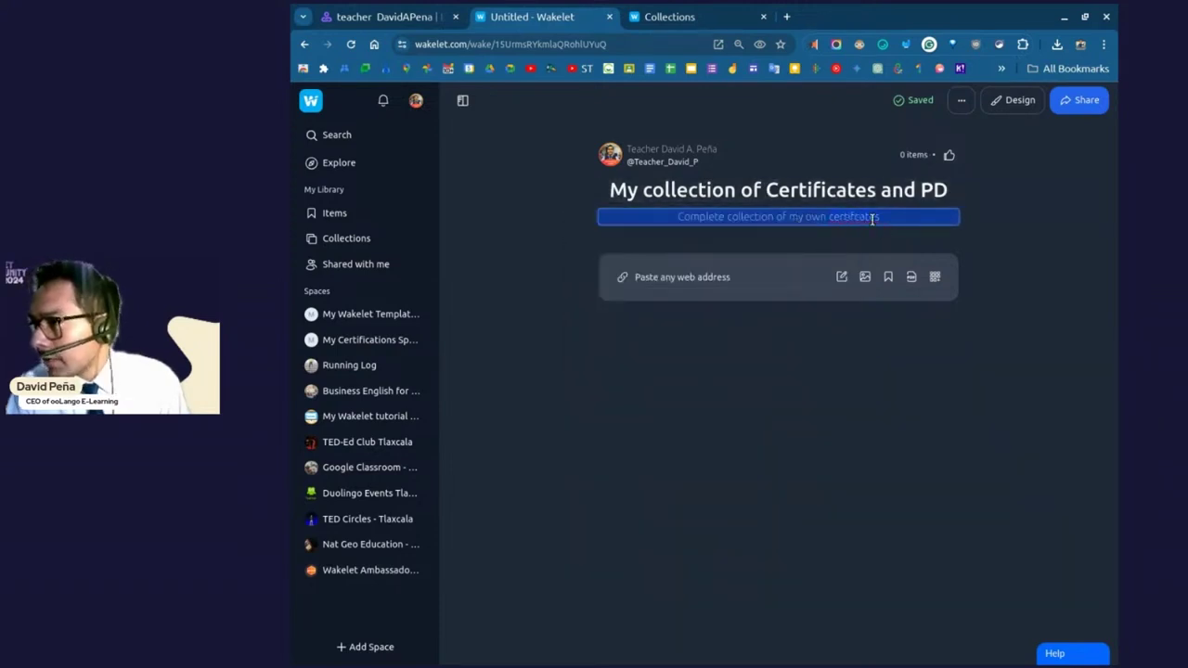
pyautogui.rightClick(872, 219)
pyautogui.click(741, 236)
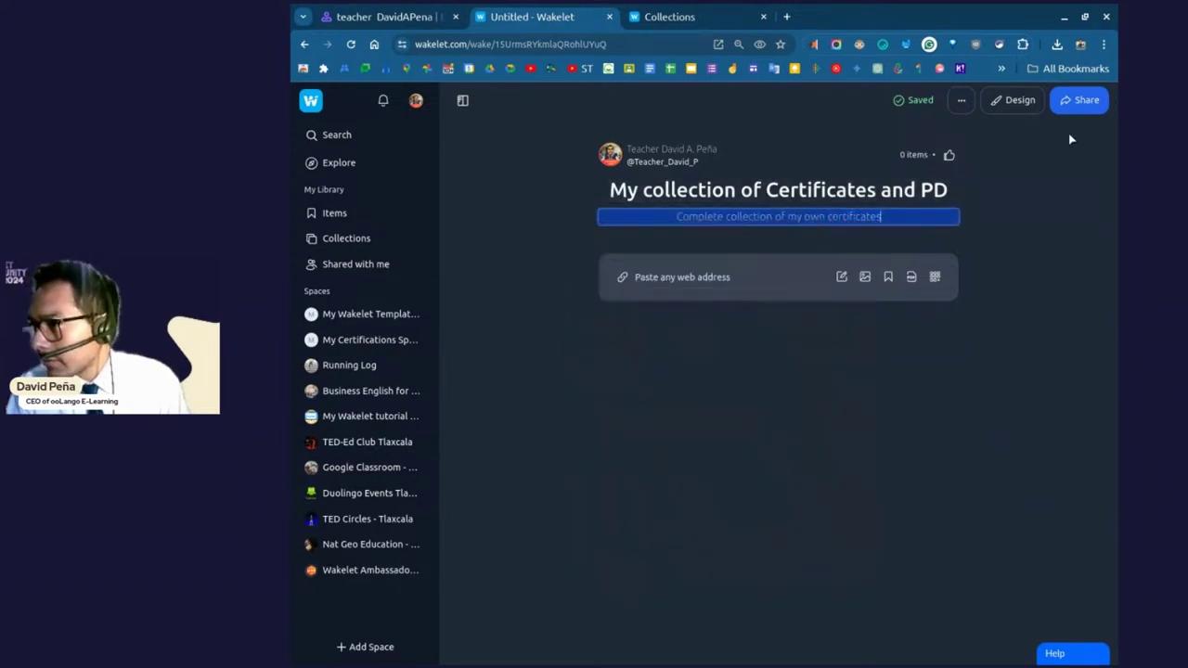
pyautogui.click(1013, 99)
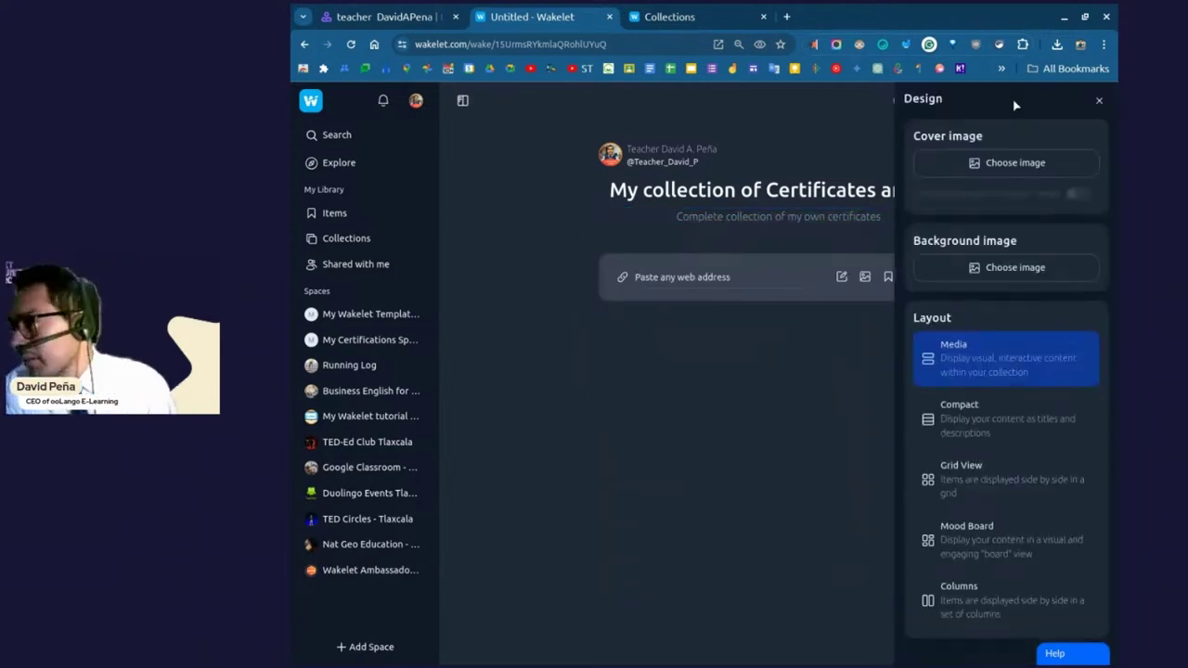
# Set a GIF of a woman holding a framed diploma, found via 'certificate', as the cover image.
pyautogui.click(988, 175)
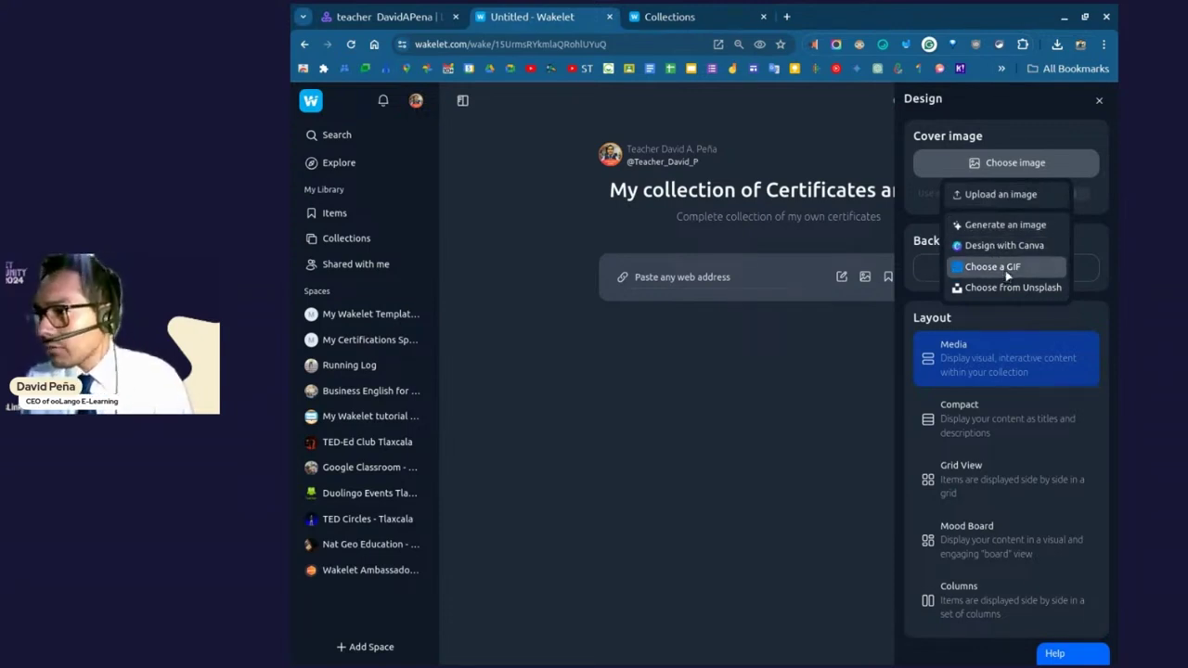
pyautogui.click(1006, 275)
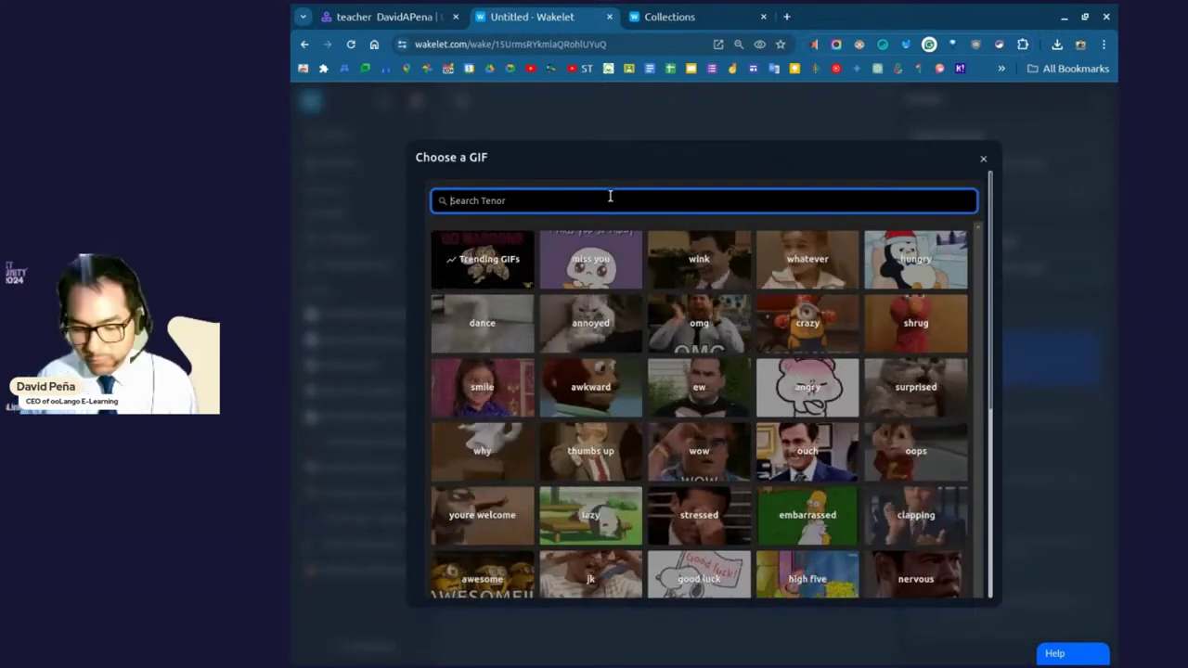
pyautogui.write('ce')
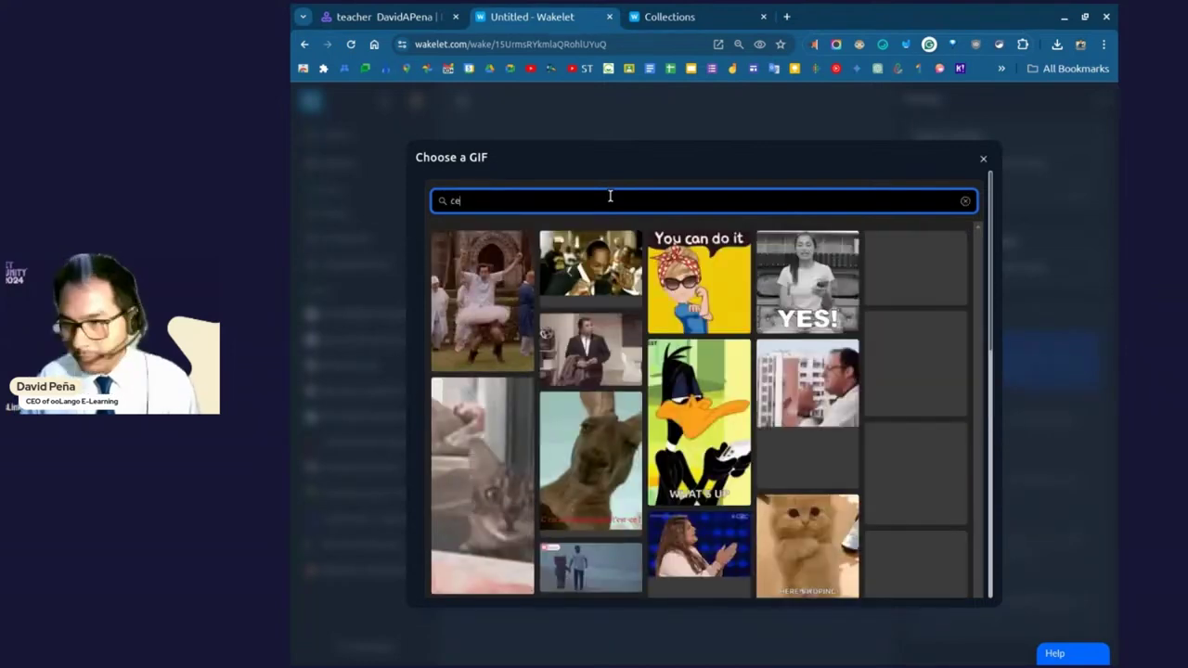
pyautogui.write('rtificate')
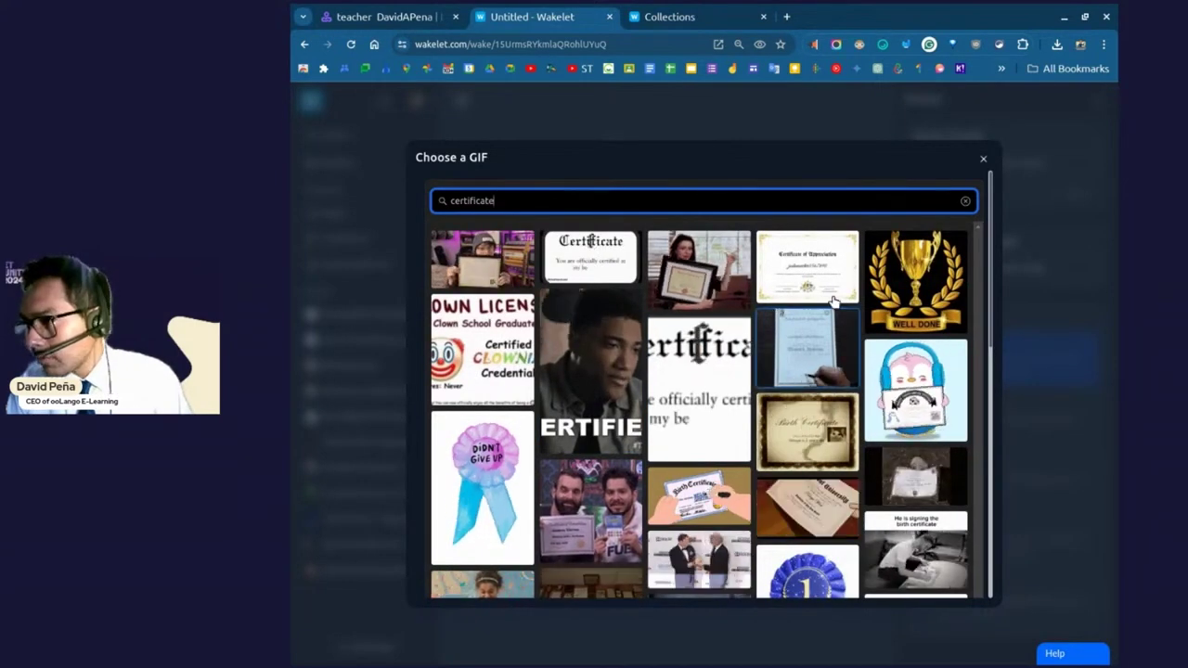
pyautogui.click(717, 294)
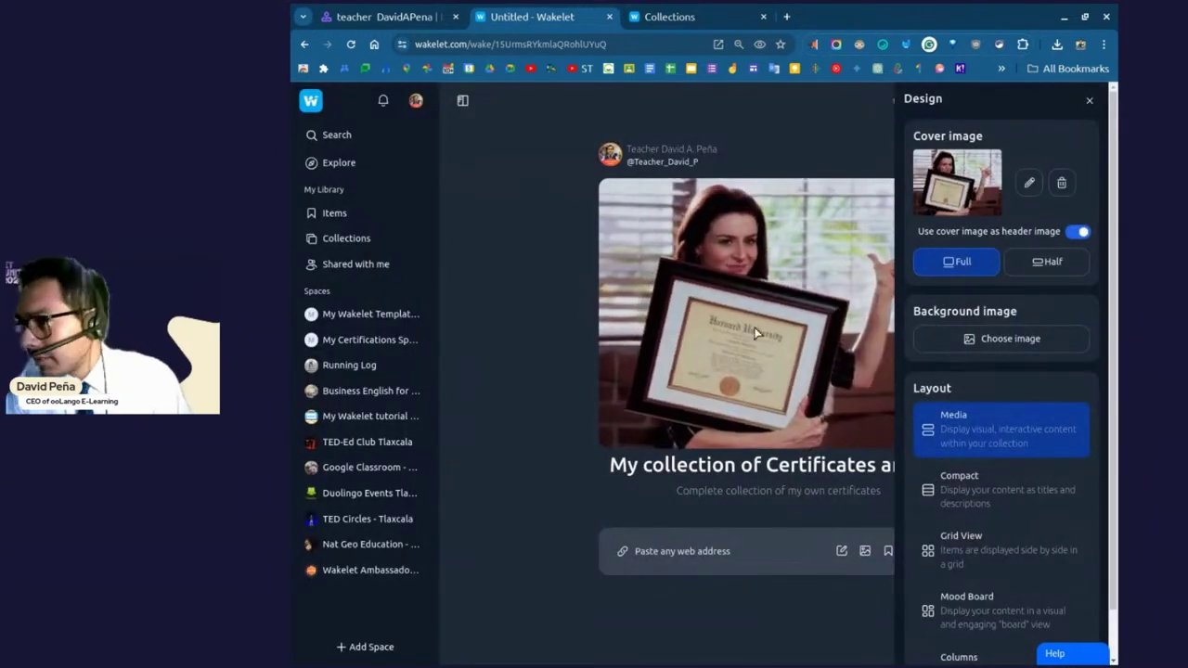
pyautogui.click(962, 342)
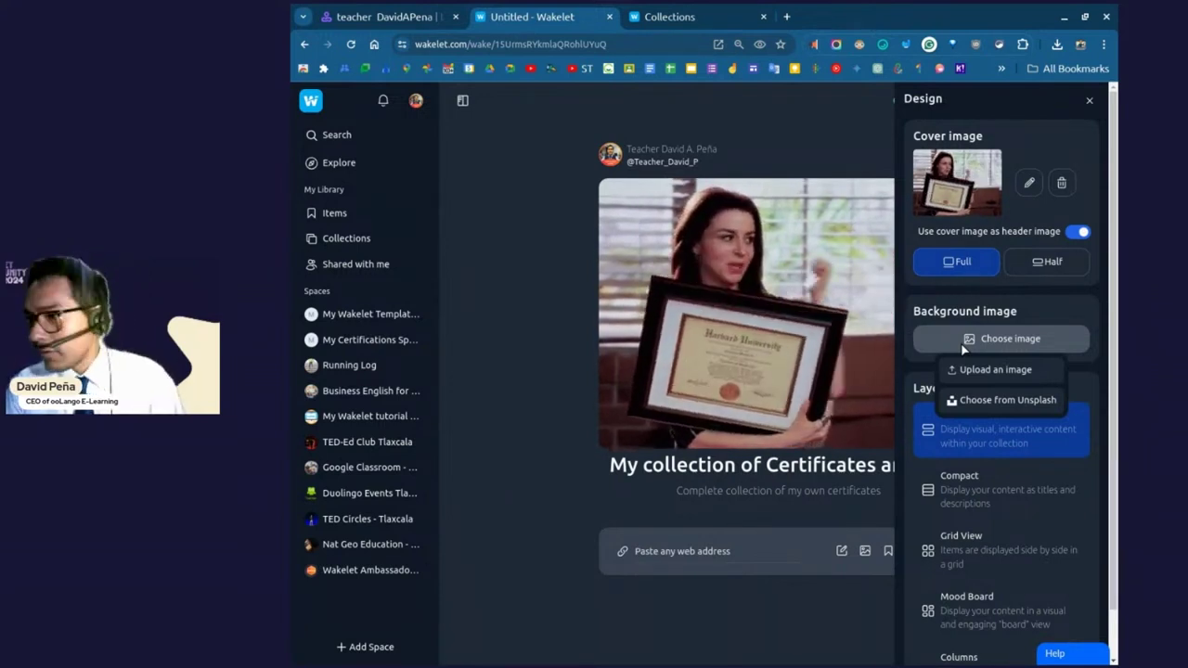
# Choose a starry nebula photo from Unsplash as the collection's background image.
pyautogui.click(1002, 404)
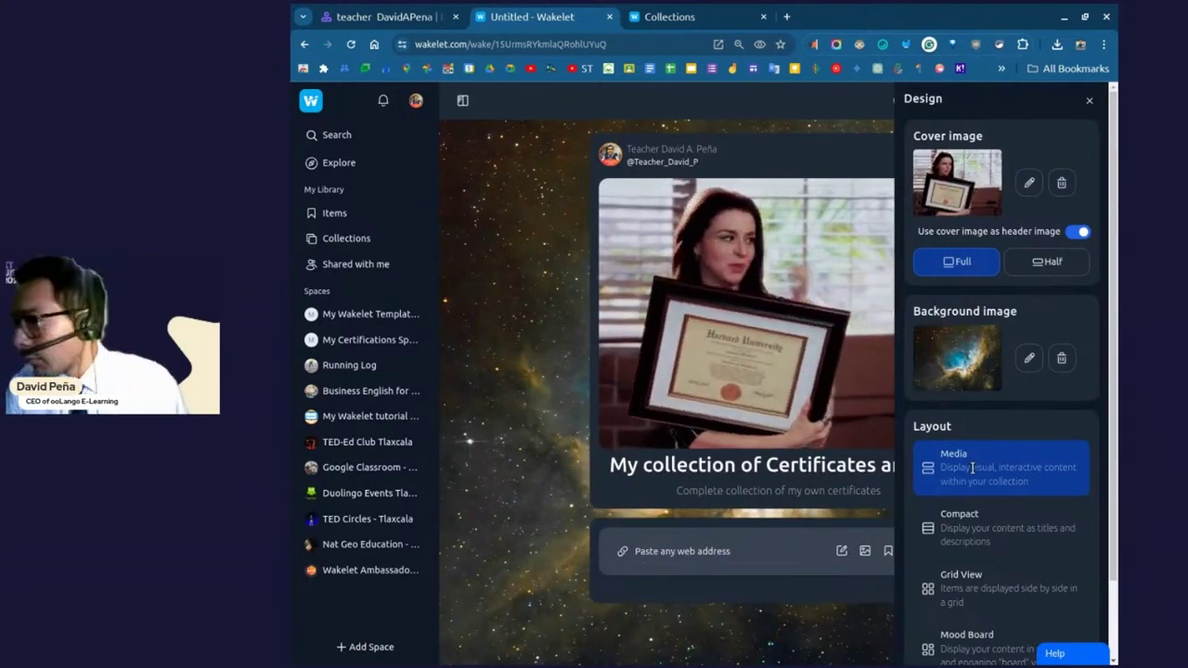
# Pick the Mood Board layout in the Design panel, then close the panel.
pyautogui.scroll(-1, 972, 471)
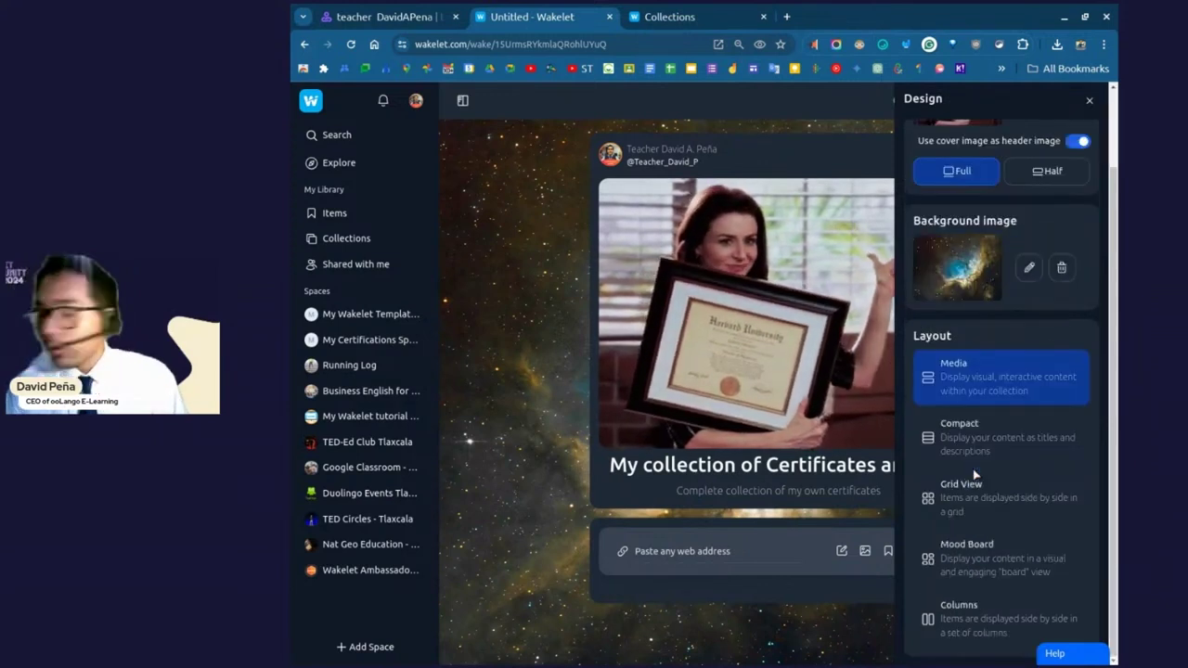
pyautogui.click(1003, 555)
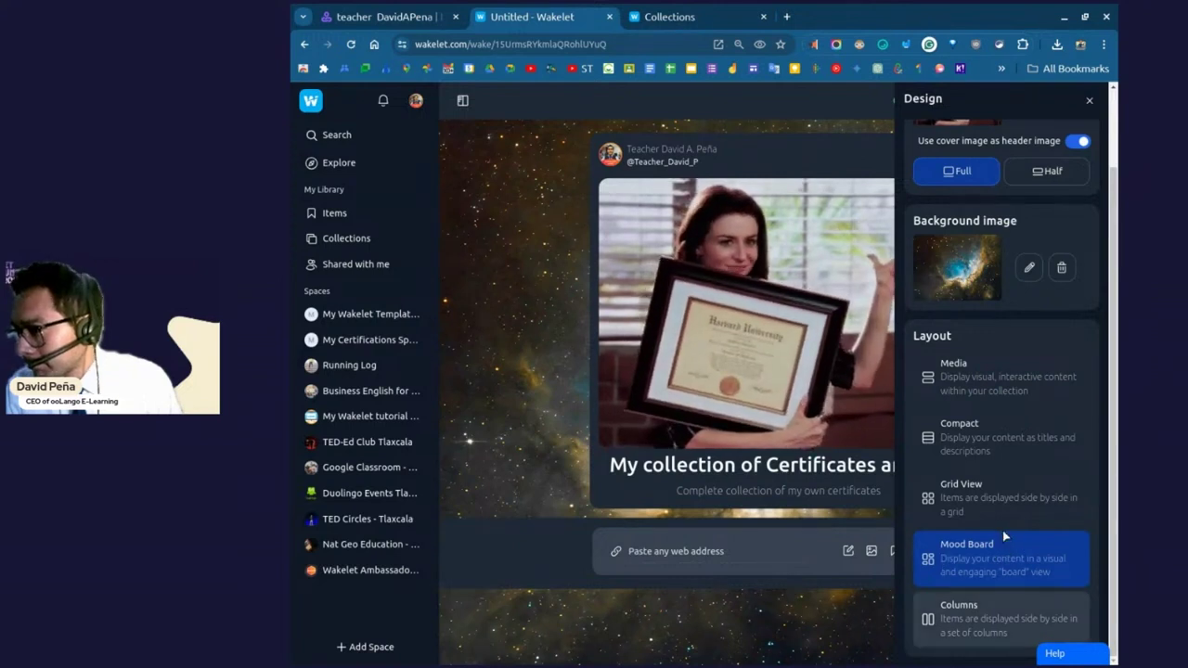
pyautogui.click(1091, 102)
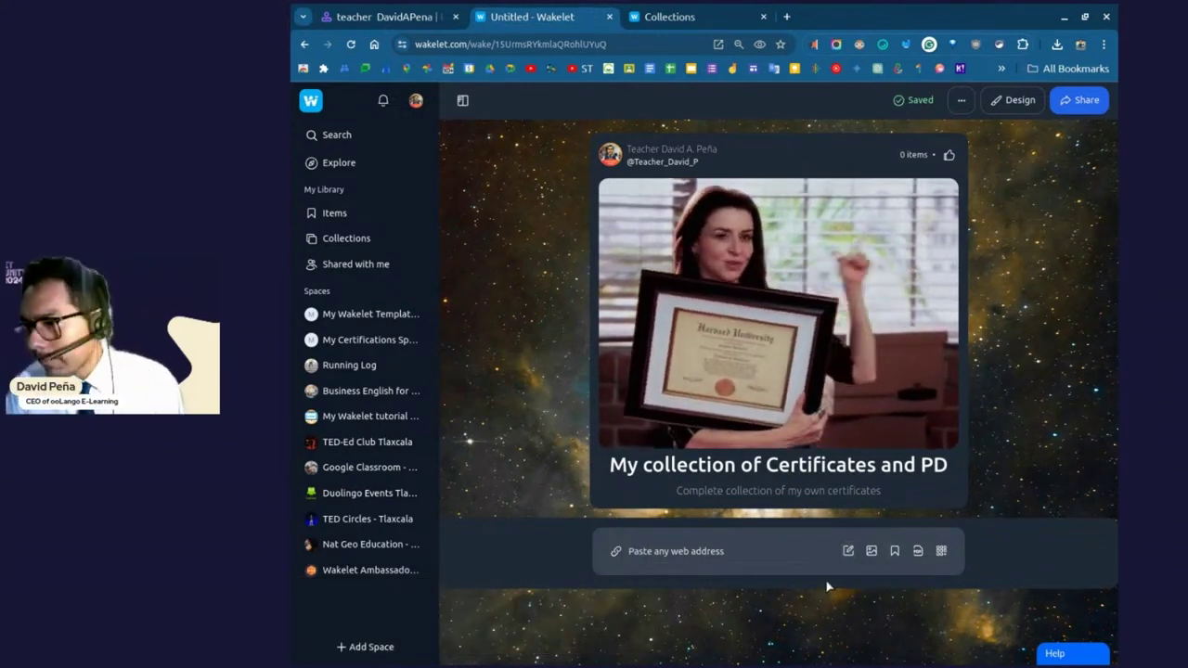
# Upload the Spanish cover letter PDF from Downloads > CVs and resumes as the first item.
pyautogui.click(917, 557)
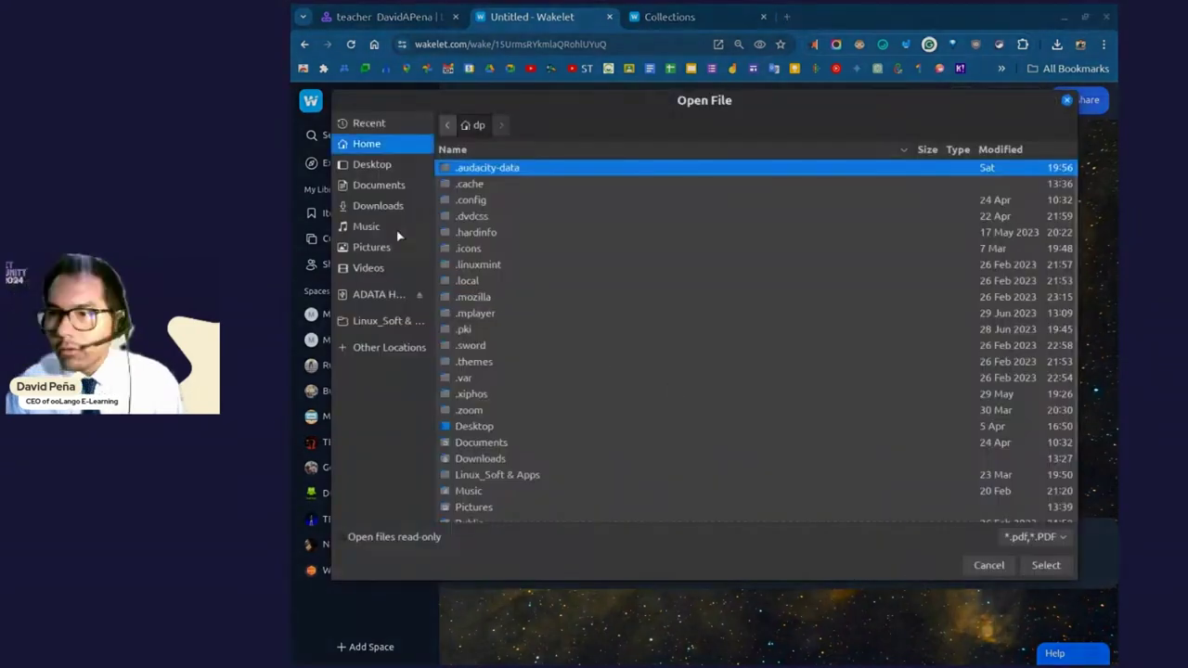
pyautogui.click(378, 188)
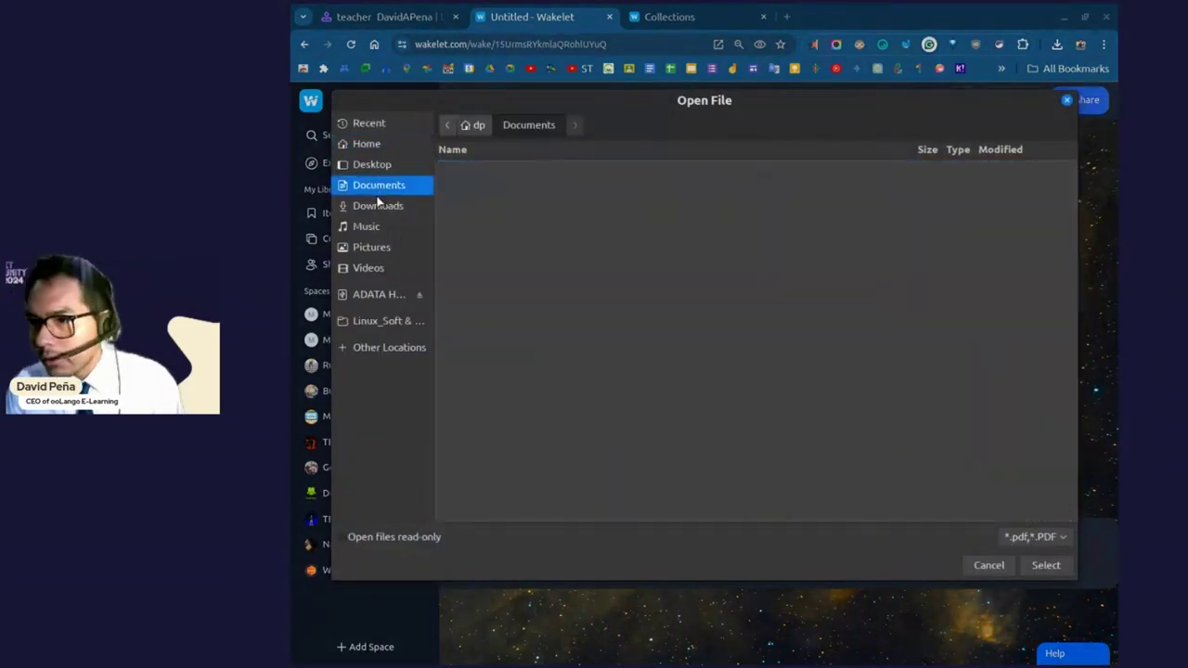
pyautogui.click(379, 208)
pyautogui.click(471, 231)
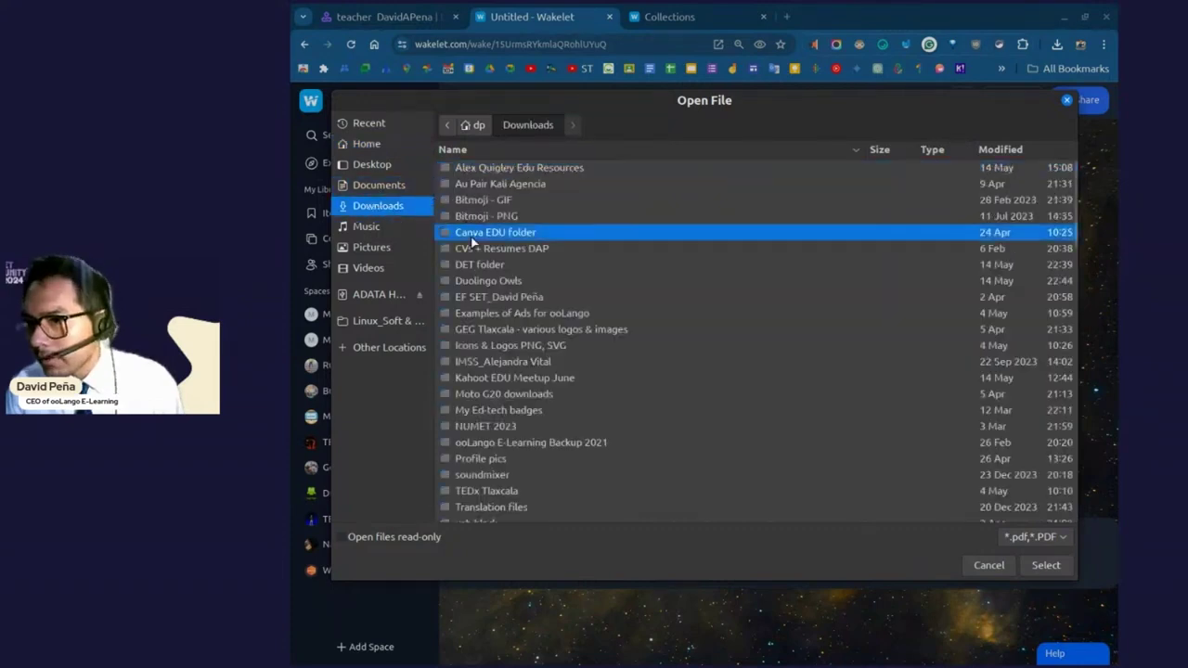
pyautogui.click(481, 251)
pyautogui.doubleClick(481, 250)
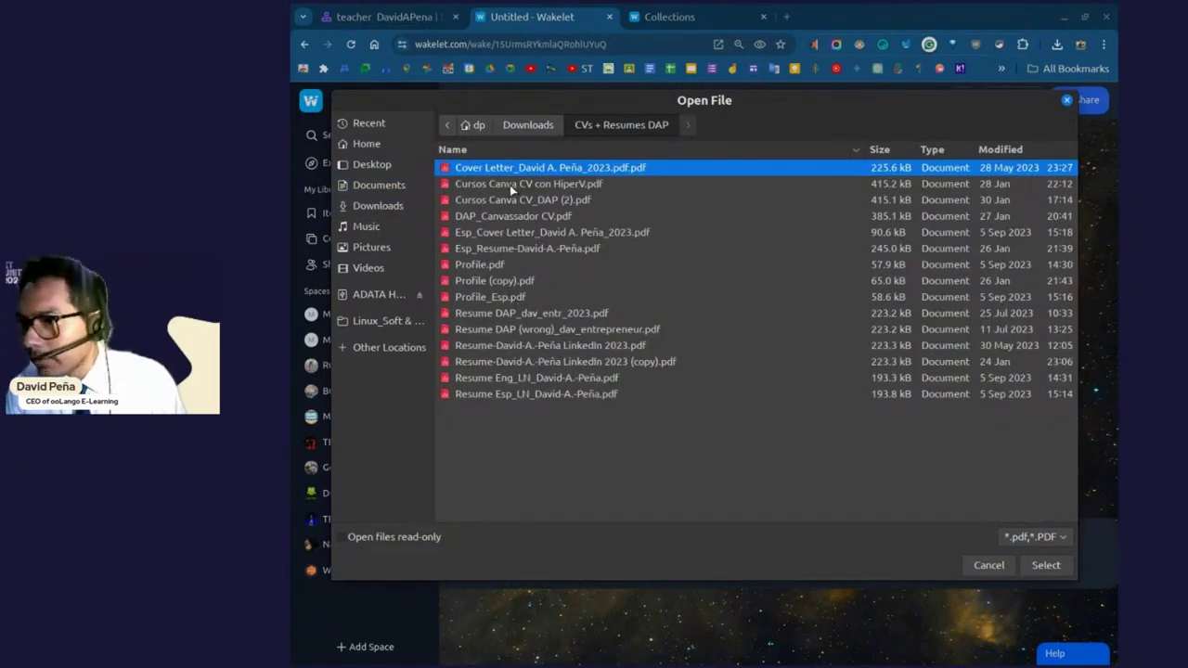
pyautogui.click(509, 234)
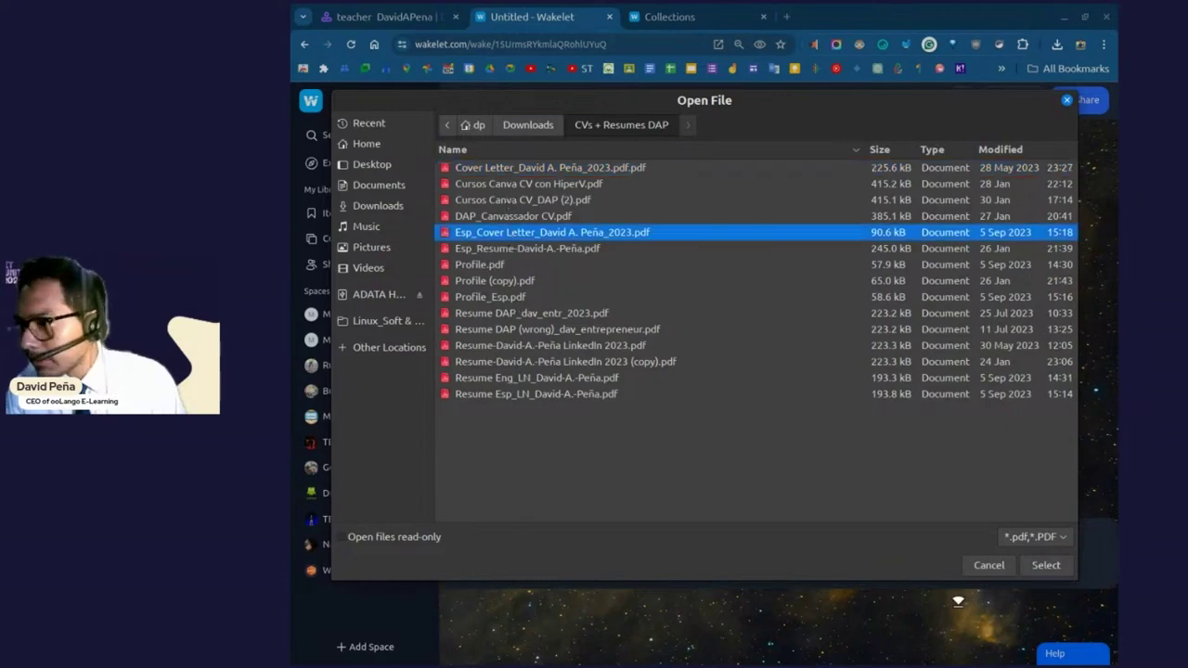
pyautogui.click(1041, 566)
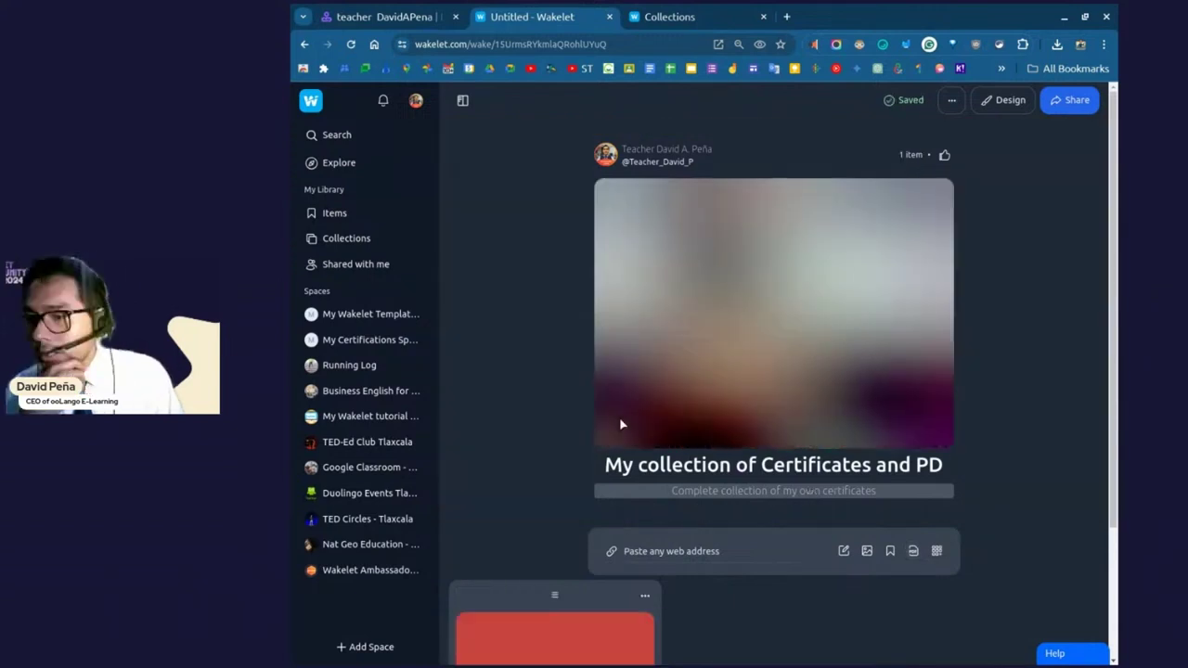
pyautogui.scroll(-2, 620, 434)
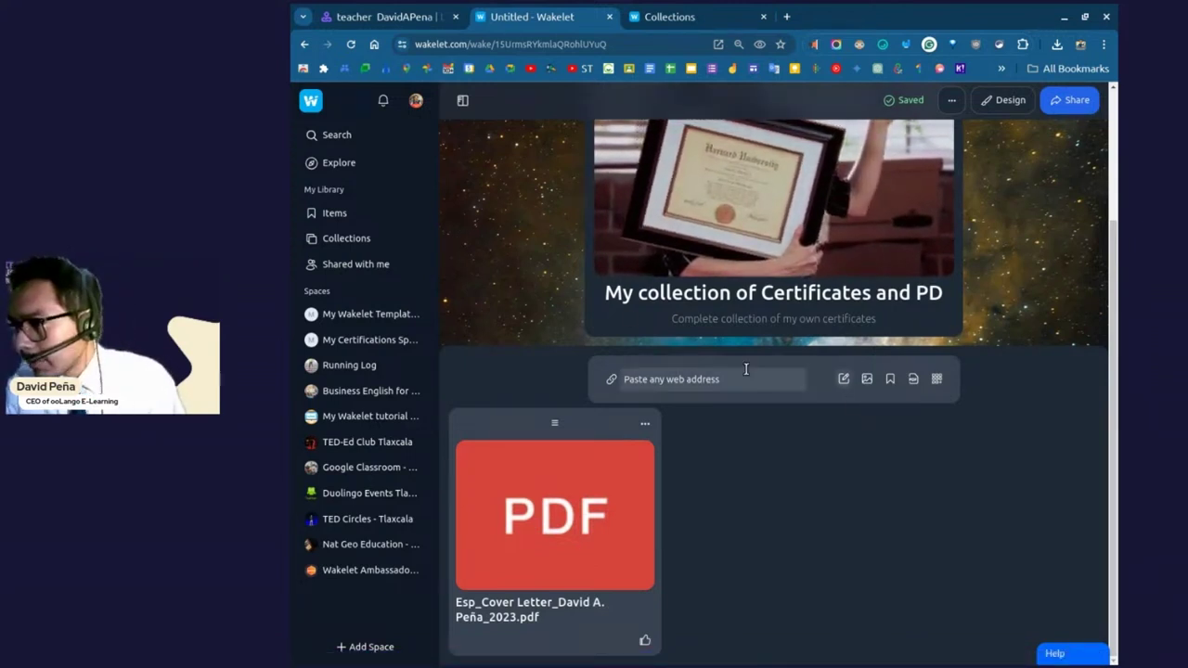
pyautogui.click(845, 382)
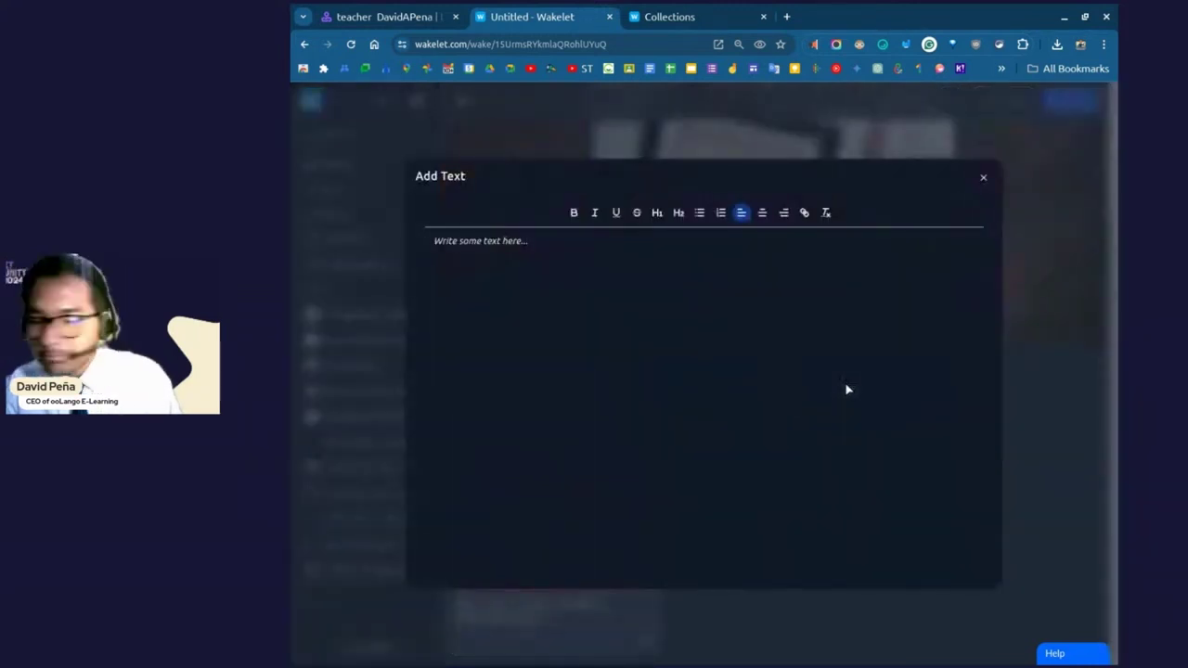
pyautogui.click(984, 182)
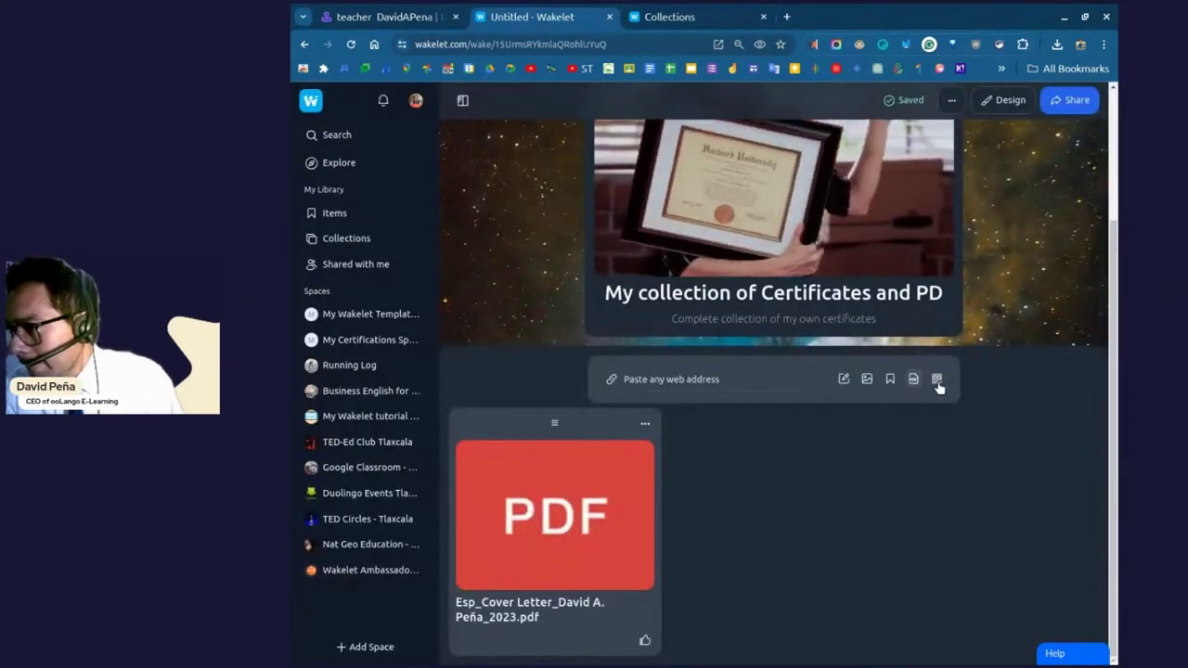
pyautogui.click(938, 386)
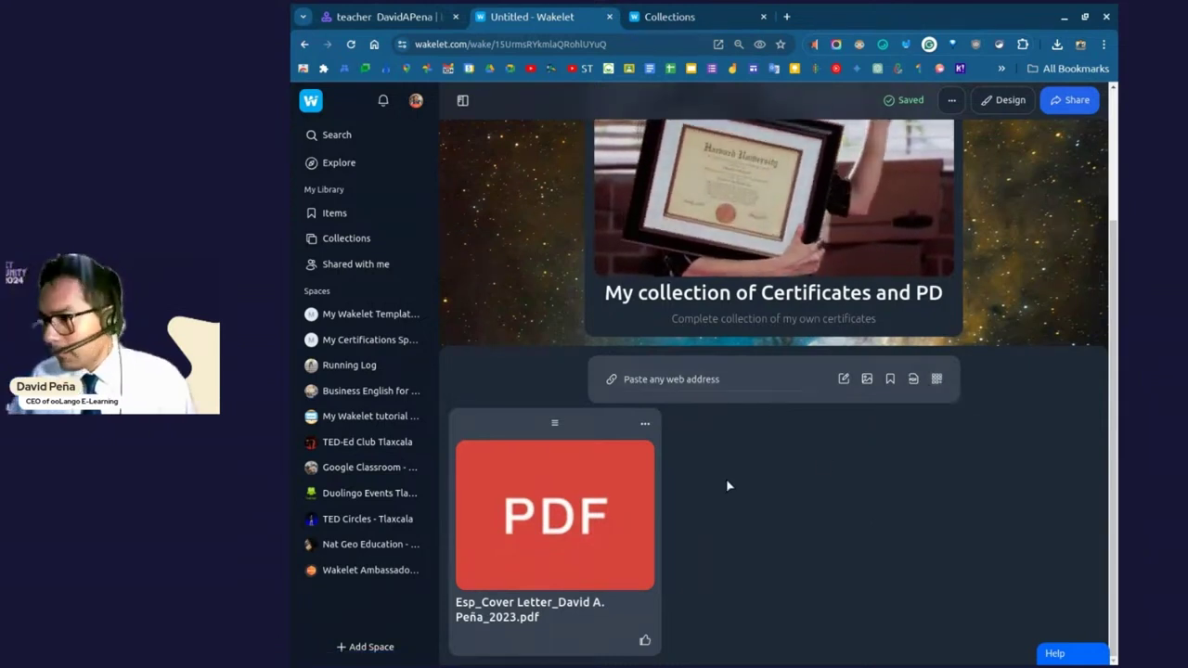
pyautogui.click(700, 389)
pyautogui.click(700, 389)
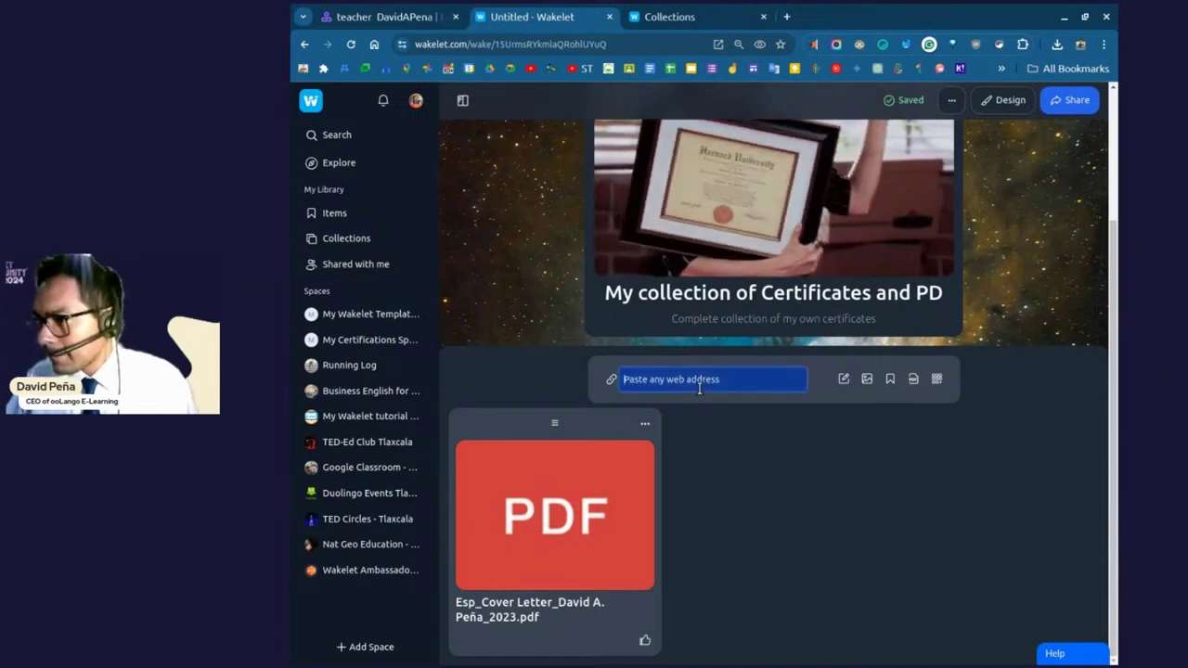
# In a new tab, search Google Images for certificate templates.
pyautogui.click(787, 16)
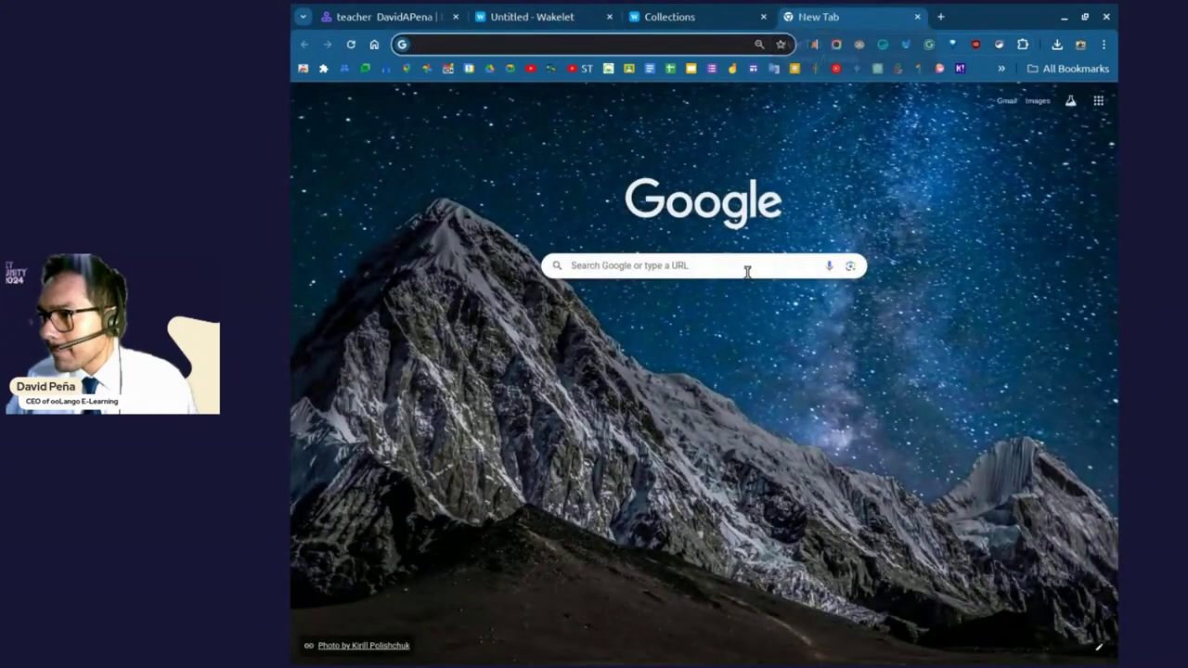
pyautogui.click(748, 269)
pyautogui.write('cer')
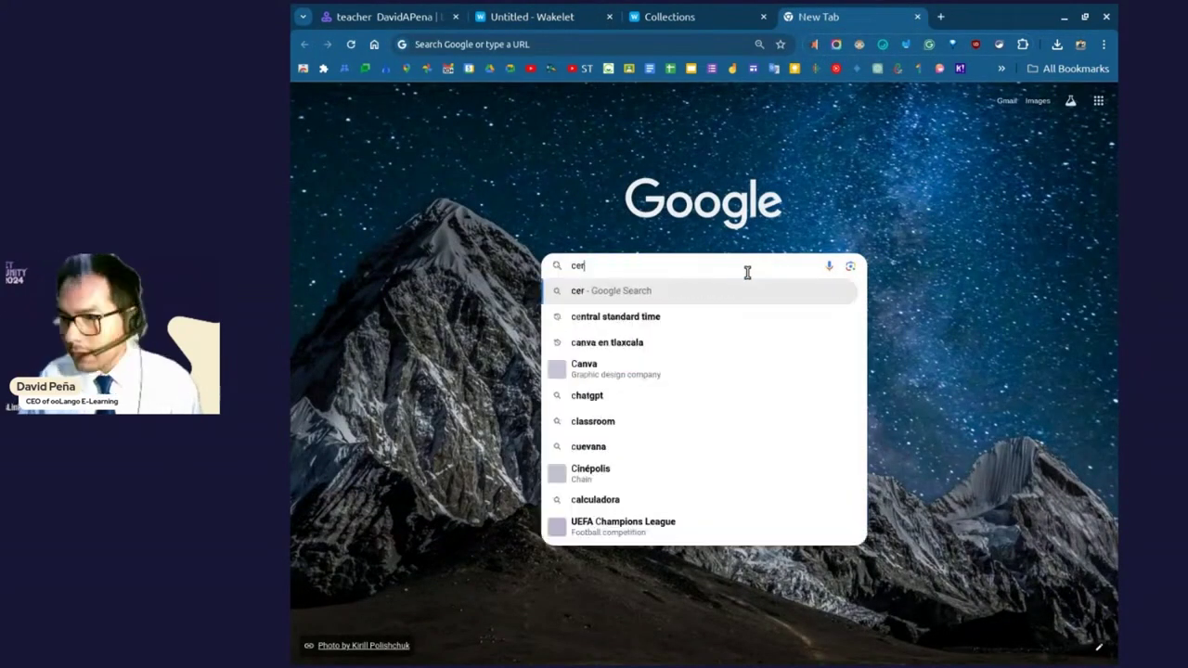
pyautogui.write('ticate')
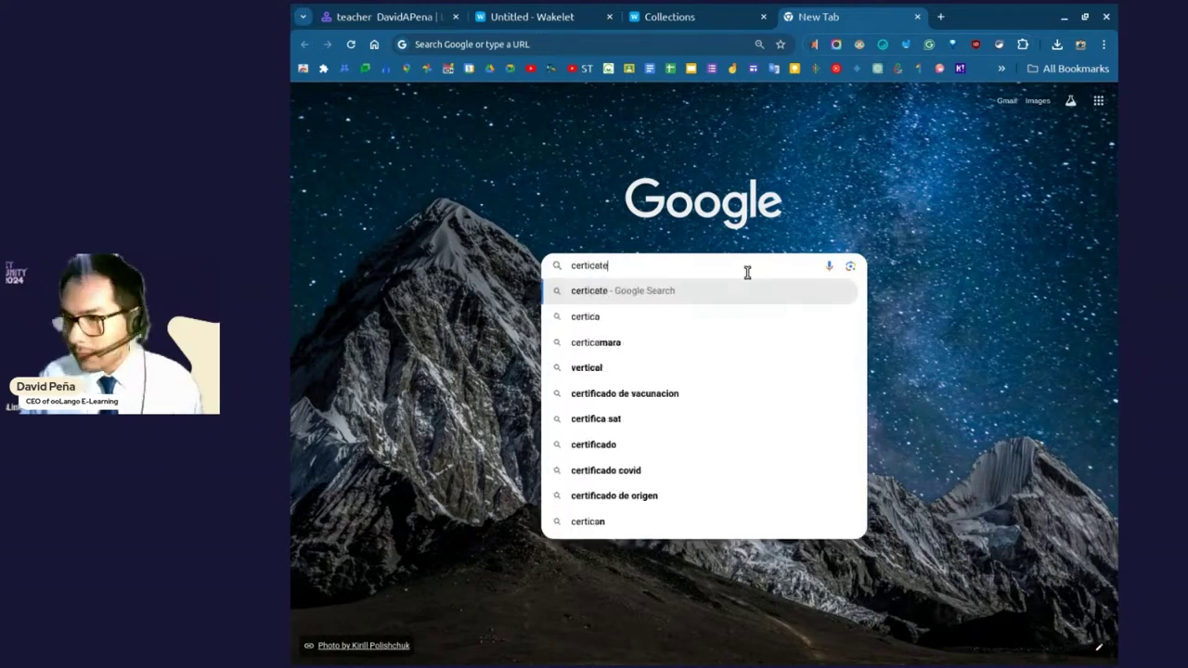
pyautogui.write(' templates')
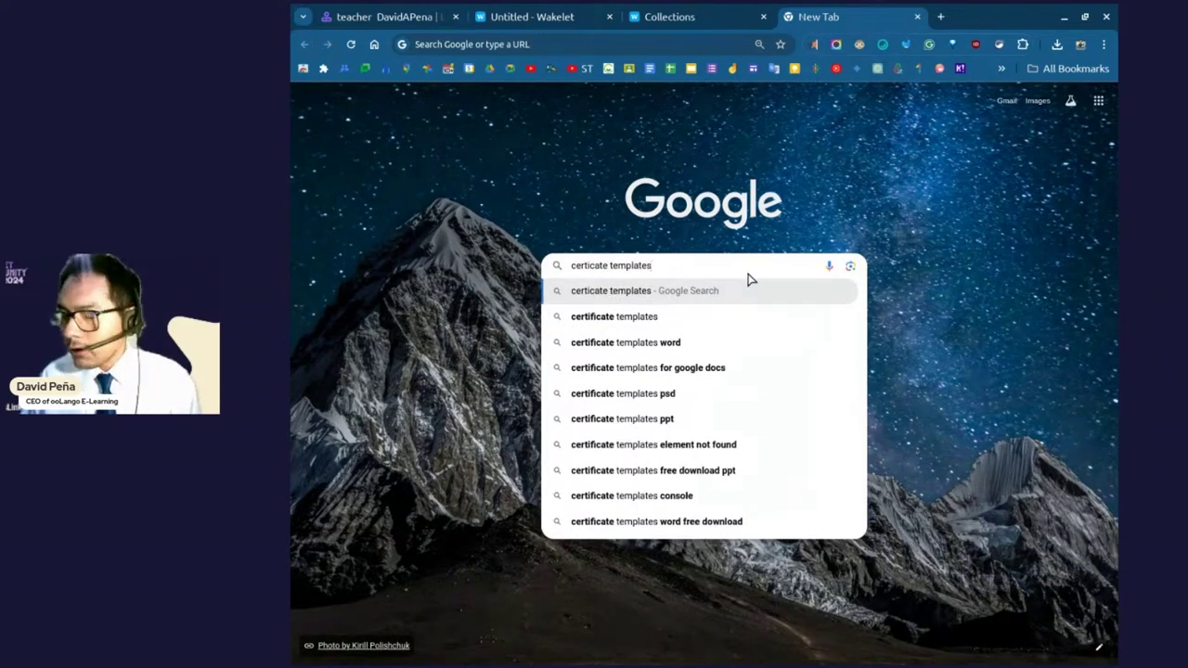
pyautogui.press('Return')
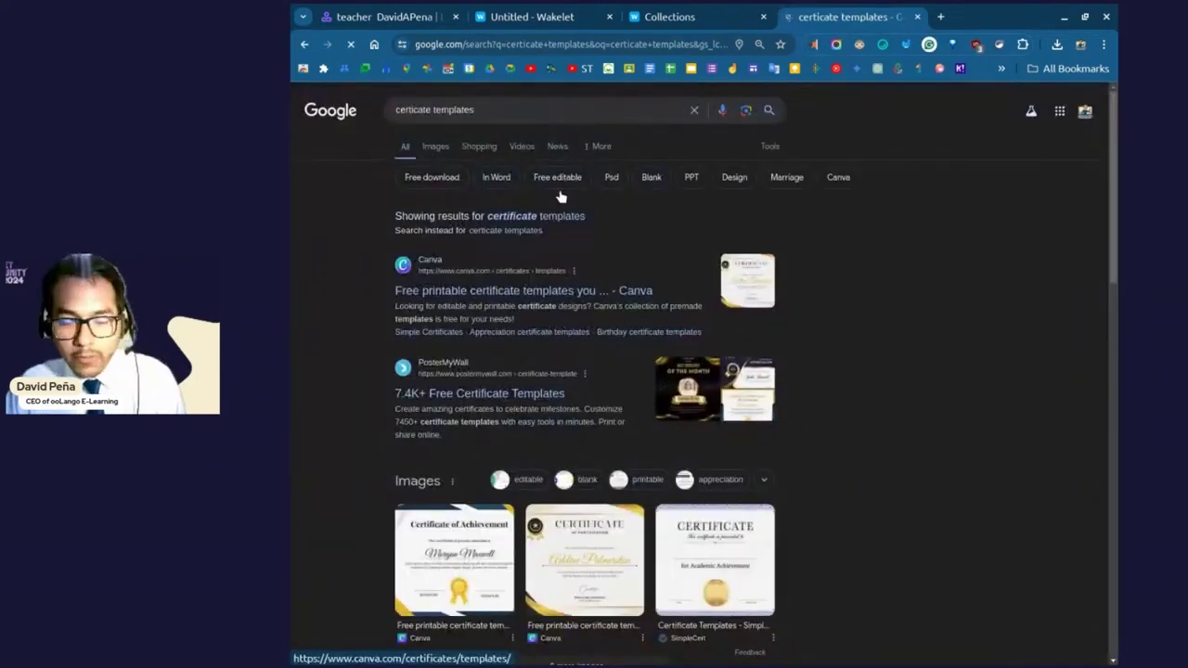
pyautogui.click(435, 152)
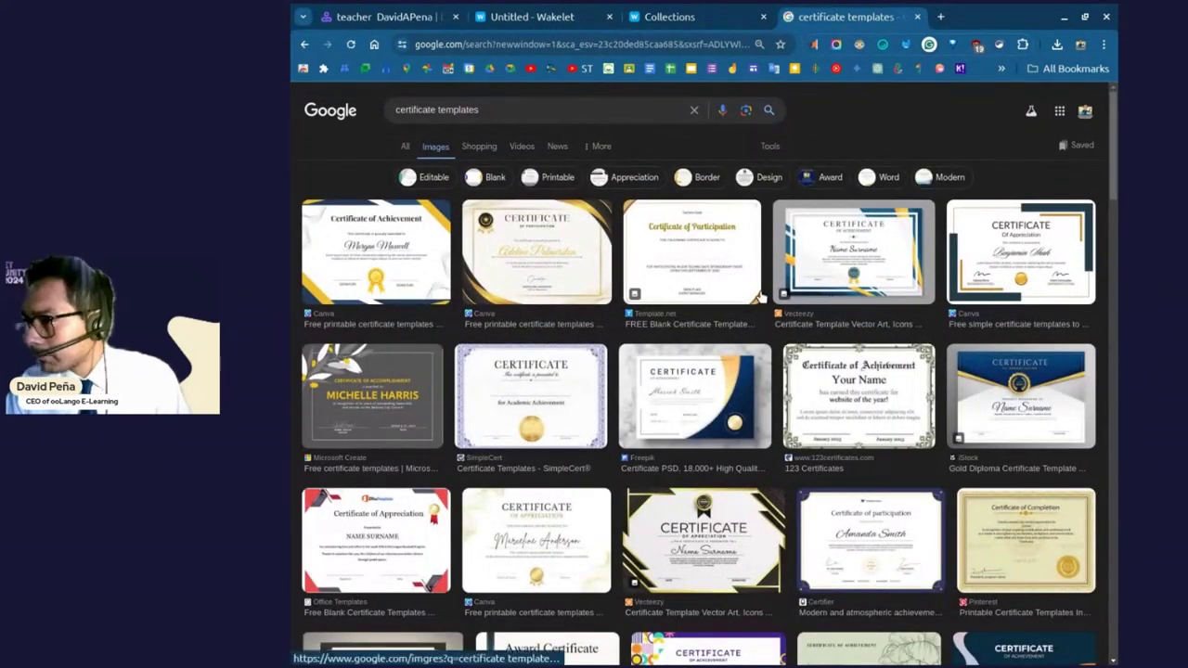
# Save the Template.net Certificate of Participation image to Downloads, then return to the Wakelet tab.
pyautogui.click(725, 288)
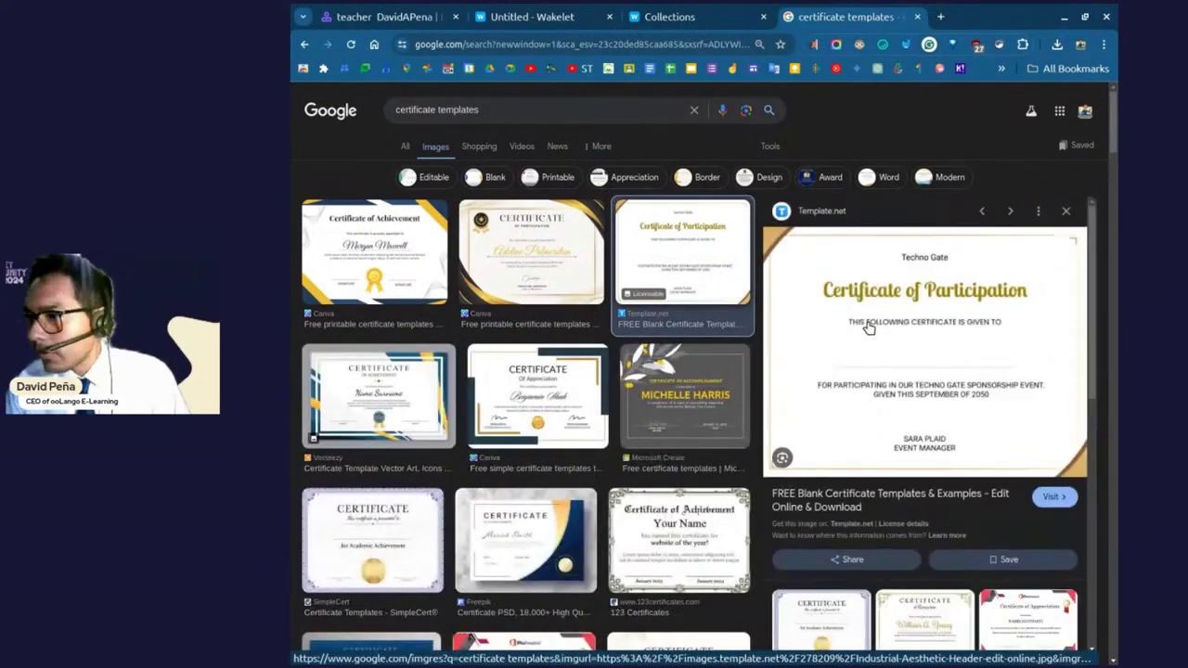
pyautogui.rightClick(870, 327)
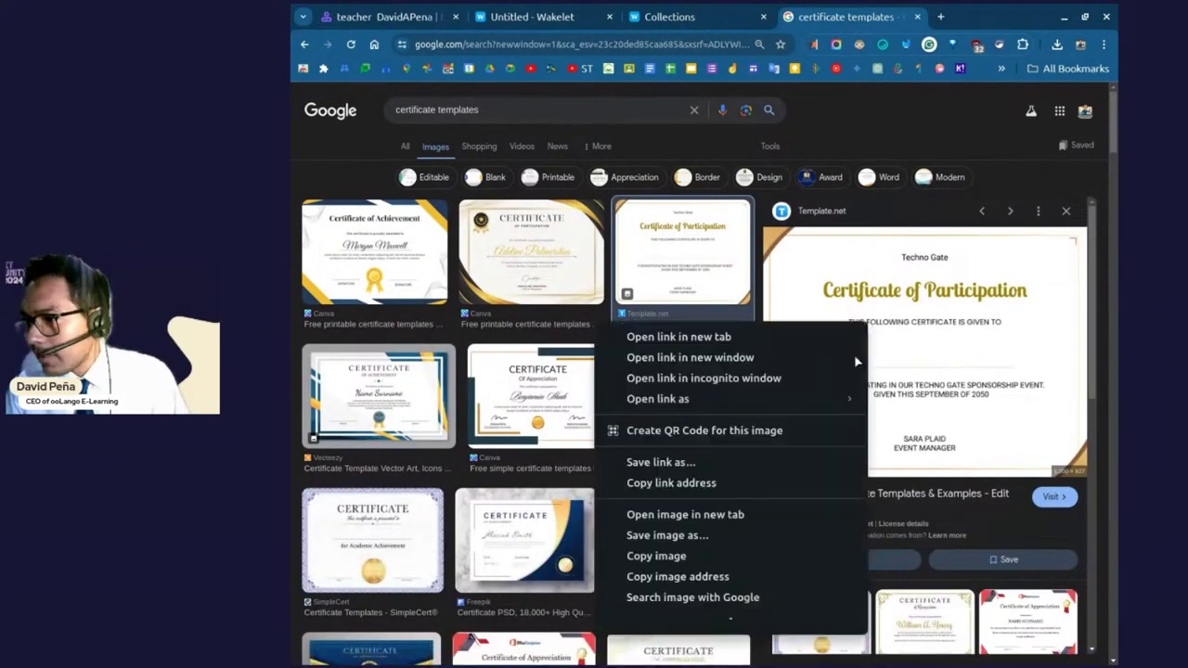
pyautogui.click(663, 548)
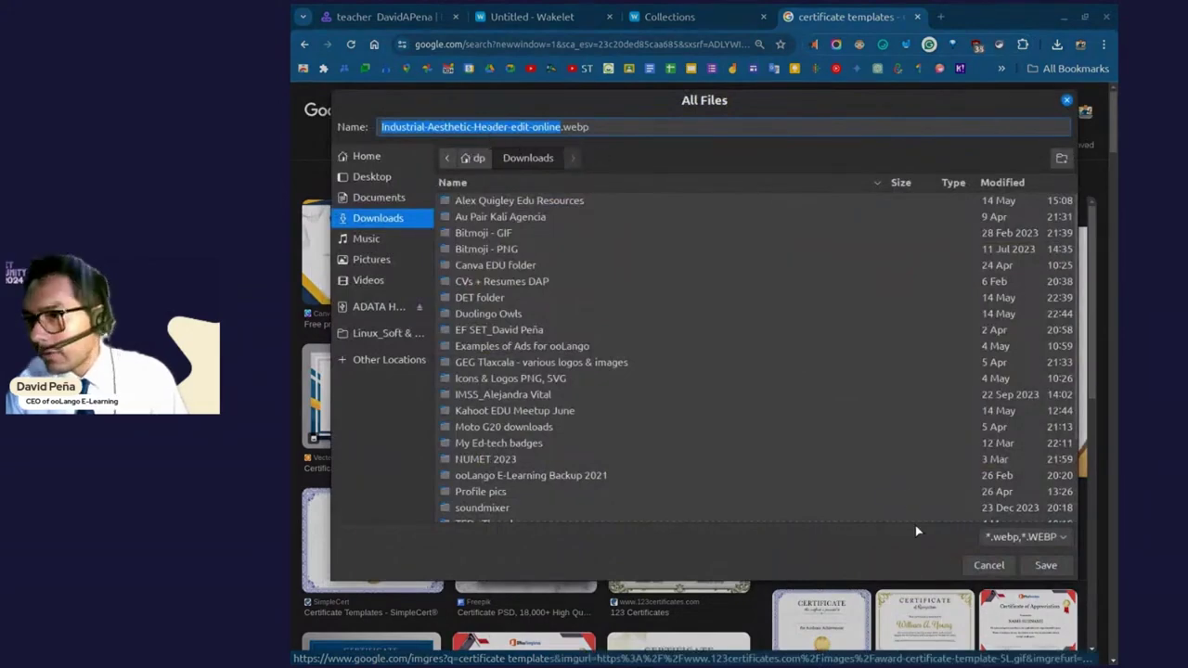
pyautogui.click(1049, 566)
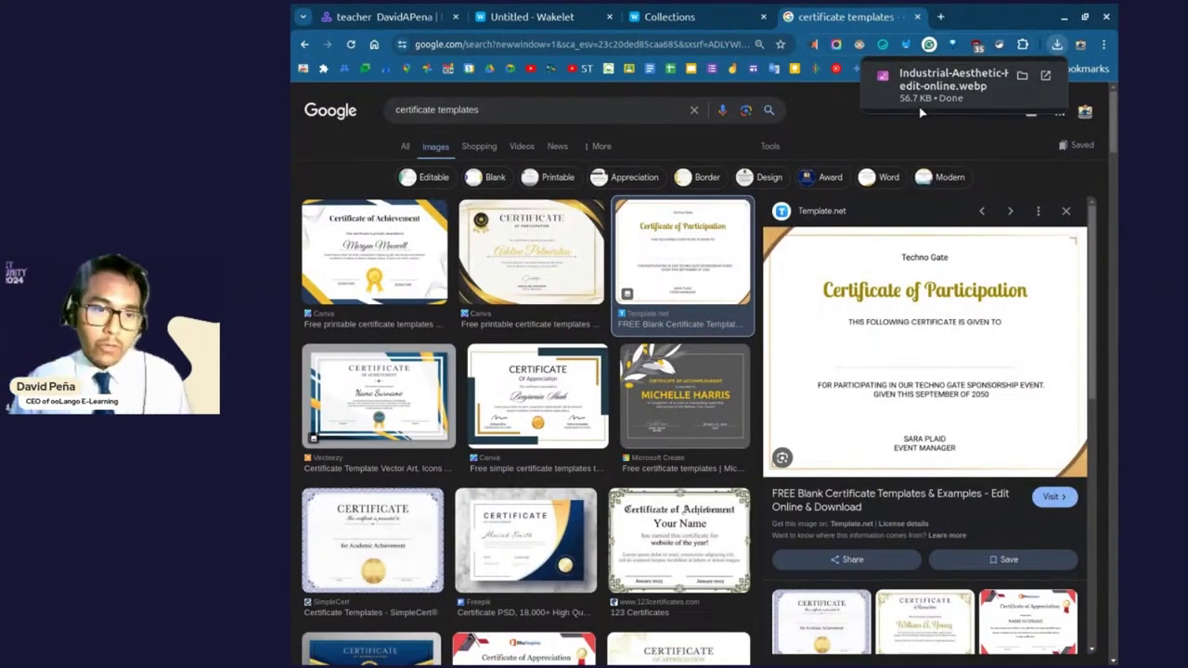
pyautogui.click(565, 26)
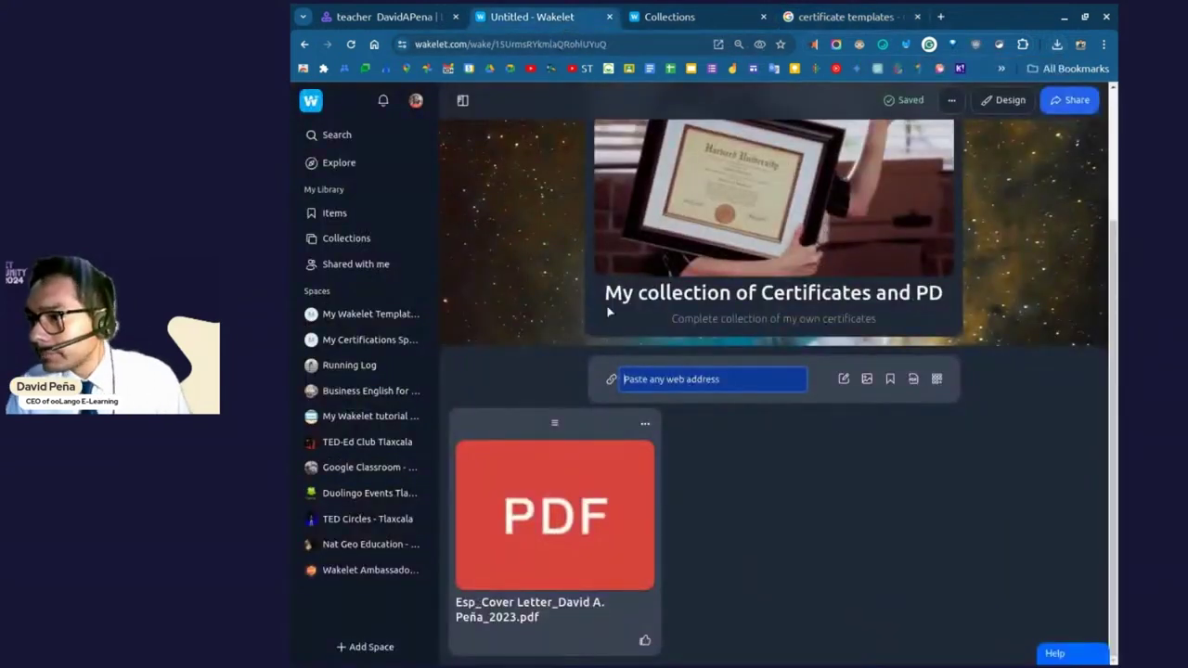
# Upload 'Event Roll-up Banner Graphics, Designs & Templates.jpeg' from Downloads as an image item.
pyautogui.click(868, 380)
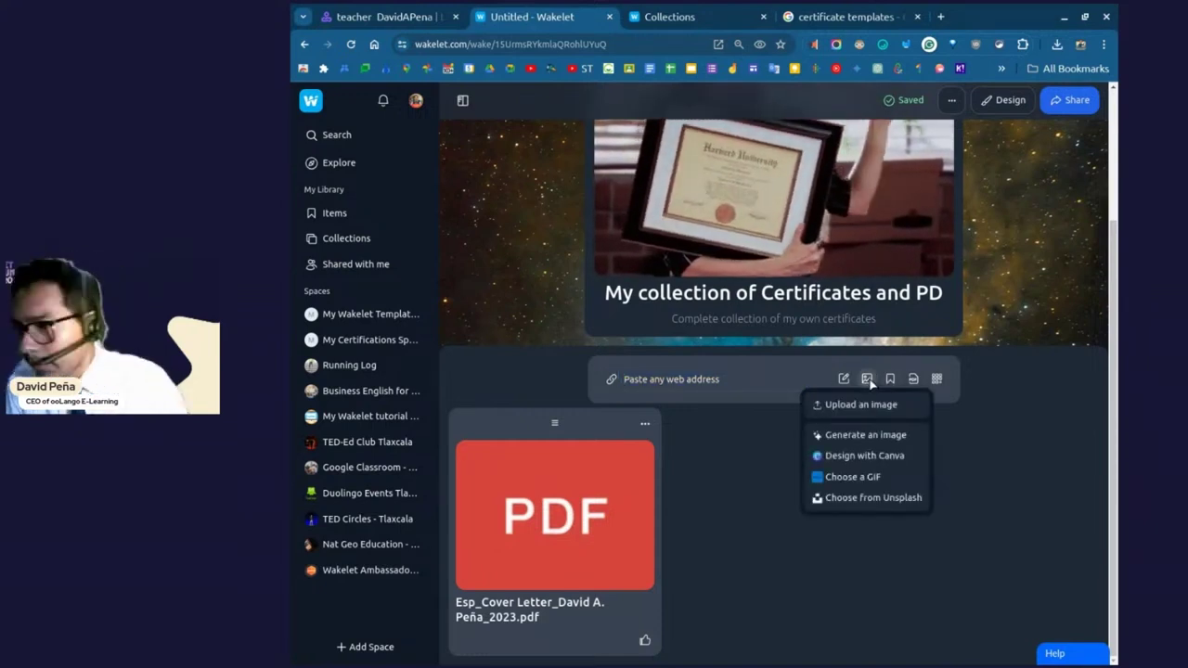
pyautogui.click(857, 412)
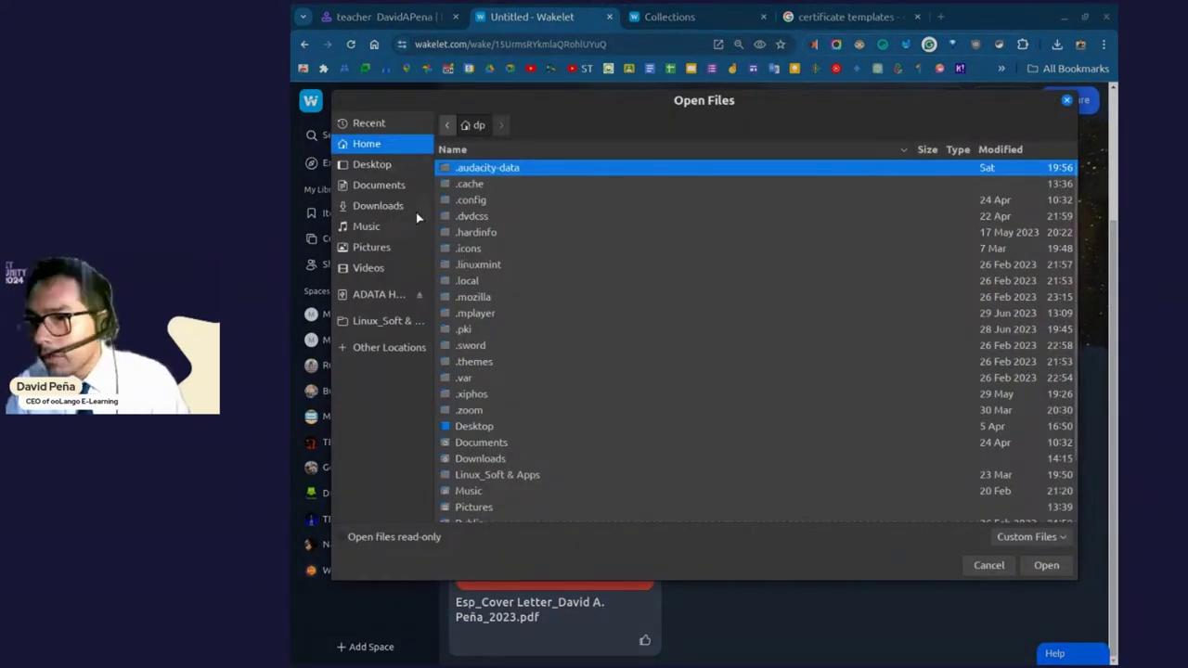
pyautogui.click(372, 206)
pyautogui.scroll(-3, 533, 345)
pyautogui.scroll(-6, 533, 345)
pyautogui.scroll(-1, 533, 346)
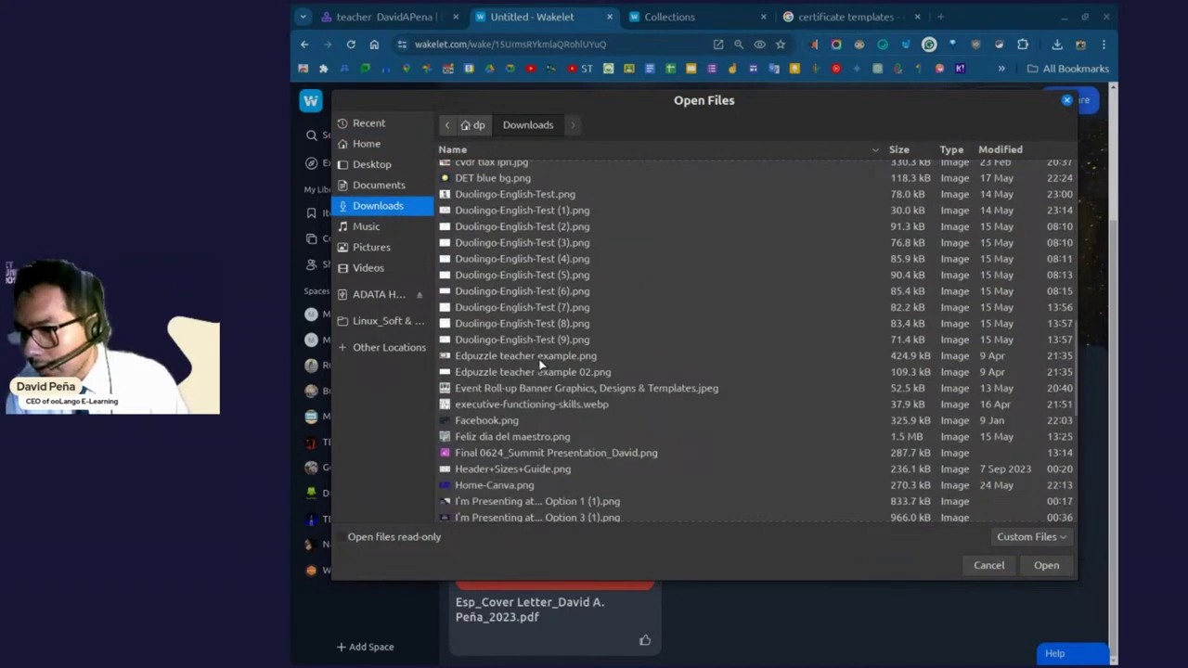
pyautogui.click(546, 390)
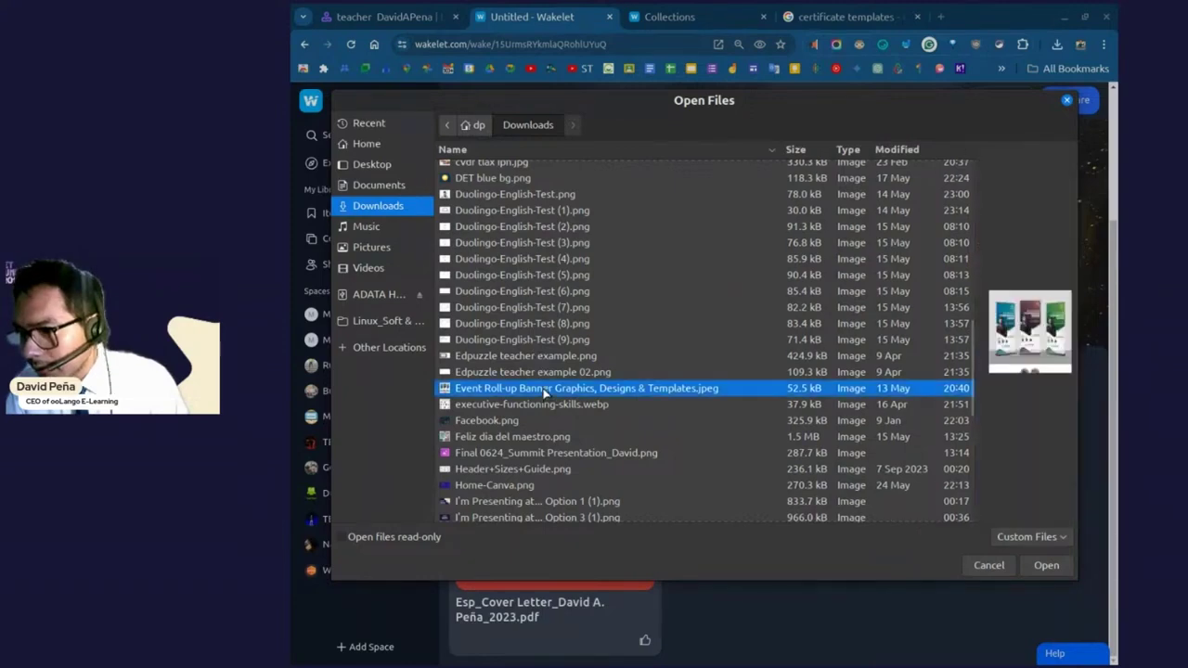
pyautogui.click(1032, 575)
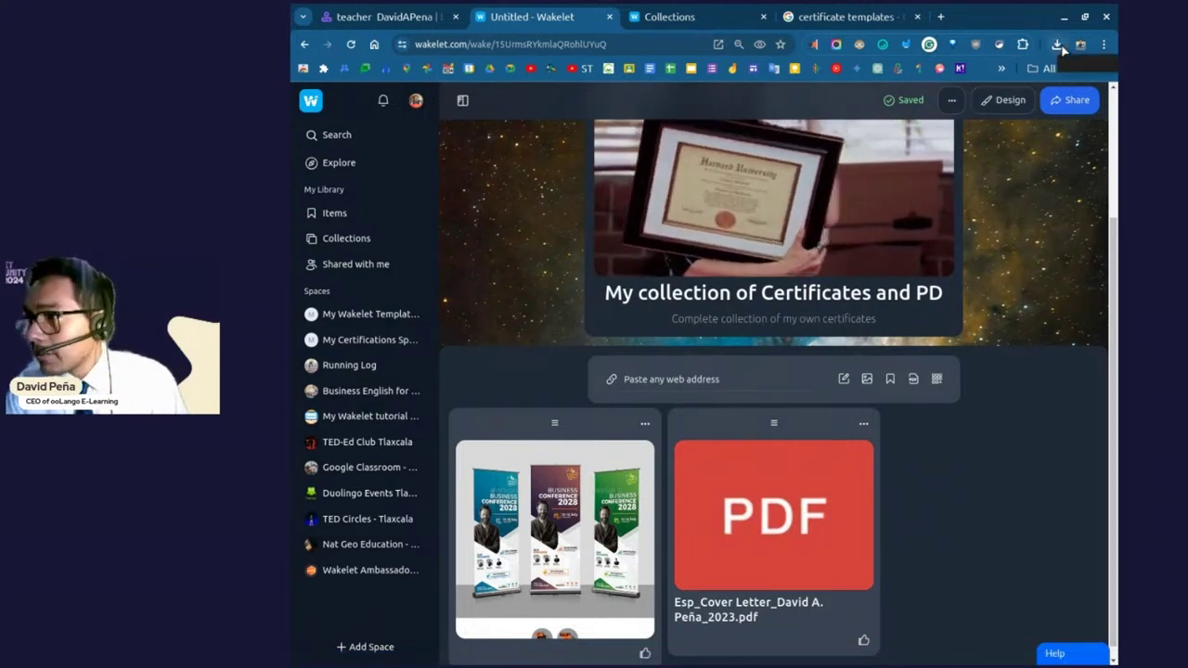
# Try dropping the downloaded Kahoot EDU cover image into the collection, closing the image tab it opened.
pyautogui.click(1057, 46)
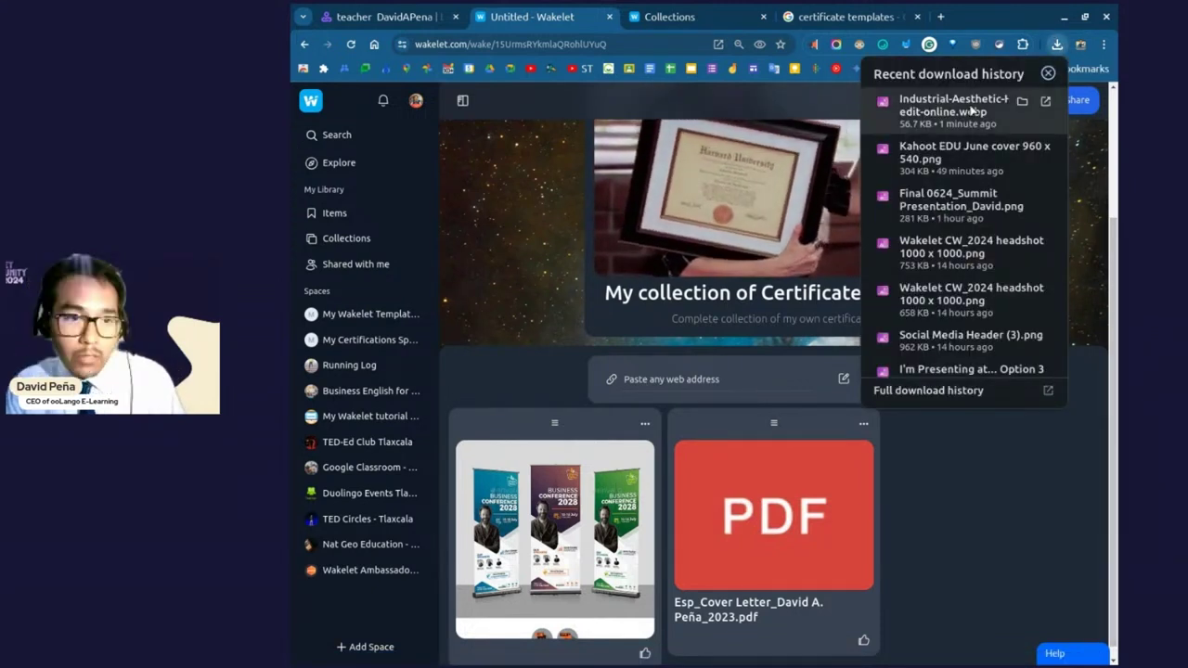
pyautogui.moveTo(972, 111); pyautogui.dragTo(722, 385)
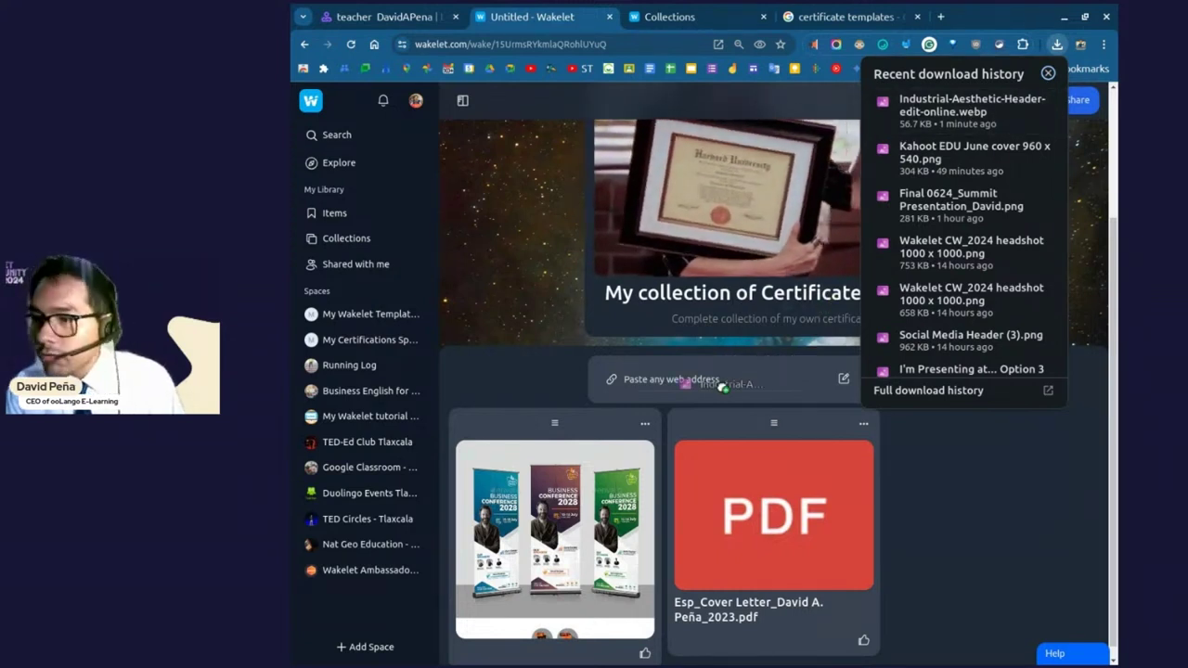
pyautogui.moveTo(723, 385); pyautogui.dragTo(721, 384)
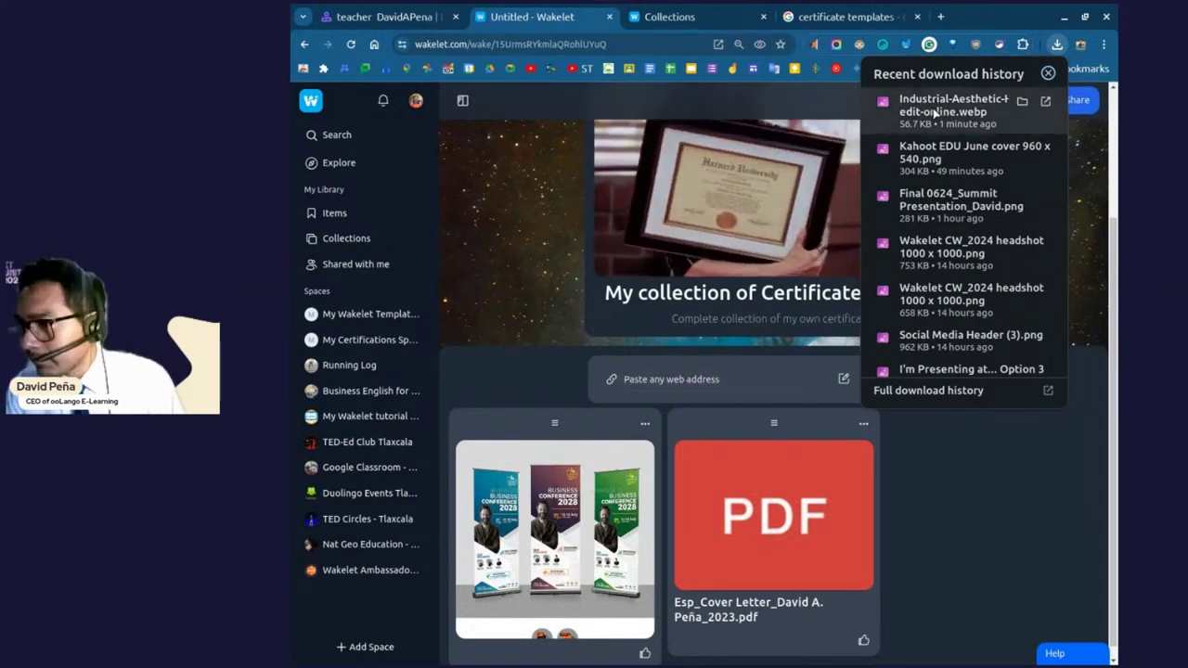
pyautogui.moveTo(934, 113); pyautogui.dragTo(672, 394)
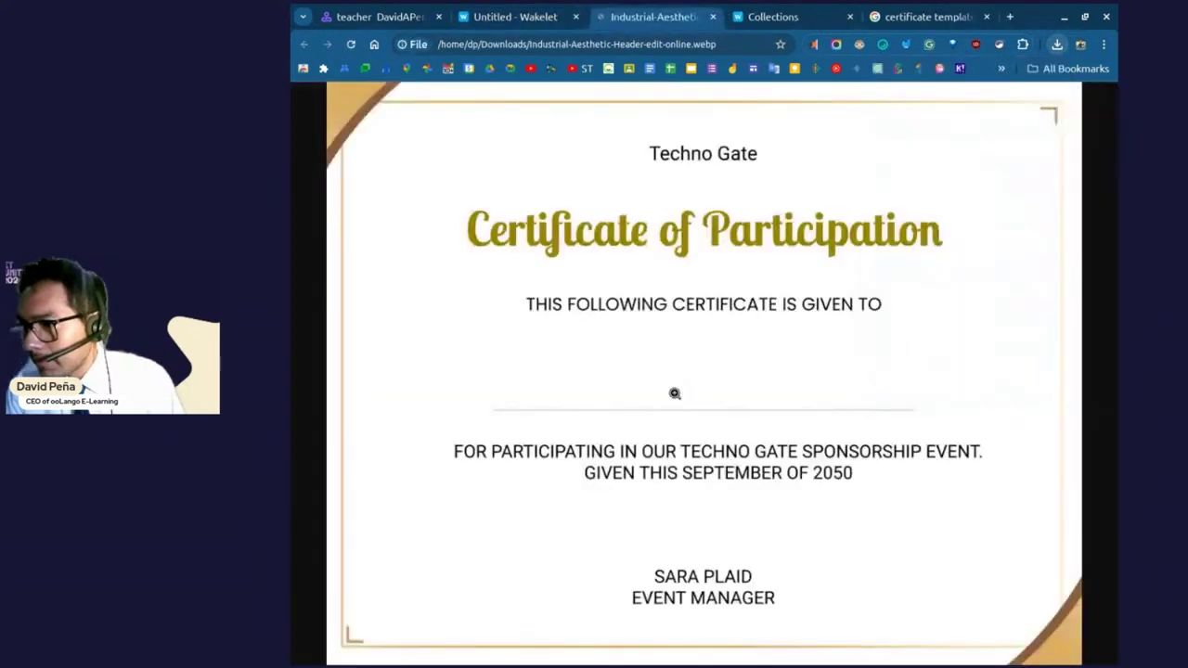
pyautogui.click(712, 17)
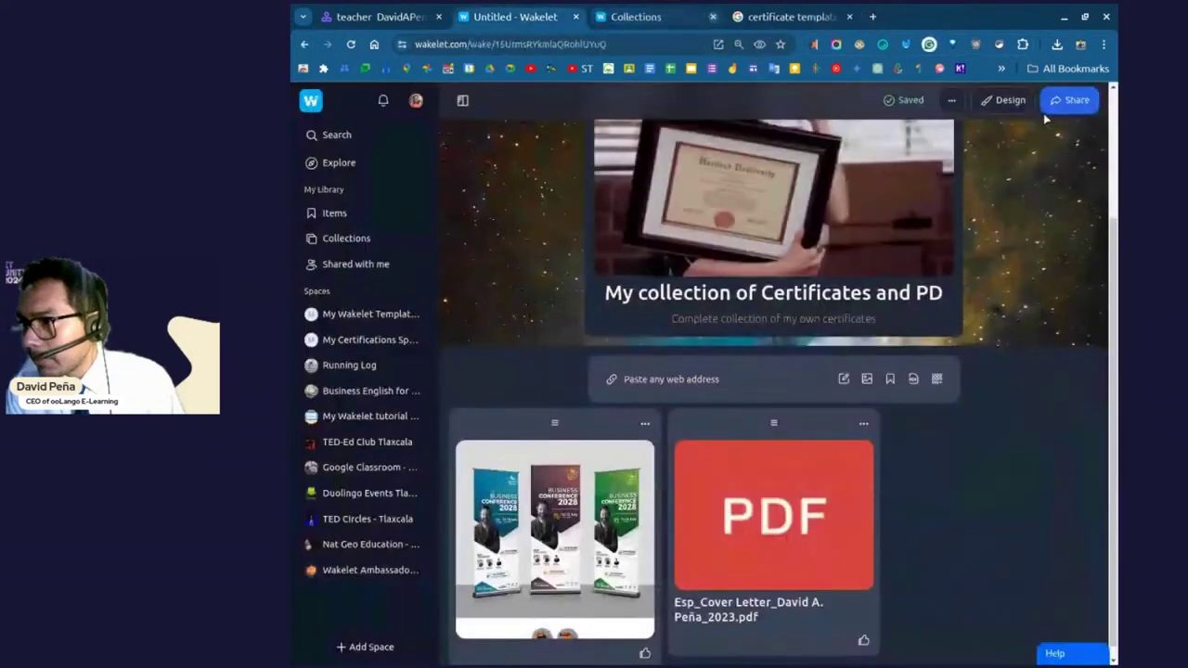
# Drag the Kahoot EDU June cover image from recent downloads into the collection as a new card.
pyautogui.click(1056, 44)
pyautogui.moveTo(970, 105); pyautogui.dragTo(691, 379)
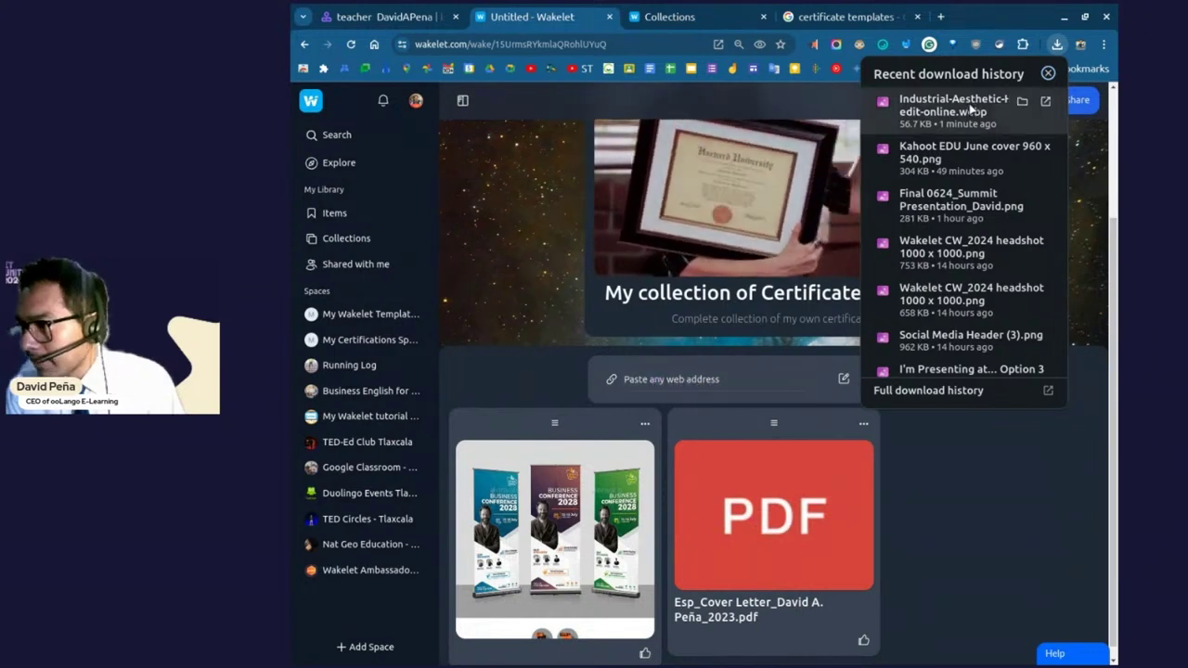
pyautogui.moveTo(970, 109); pyautogui.dragTo(674, 388)
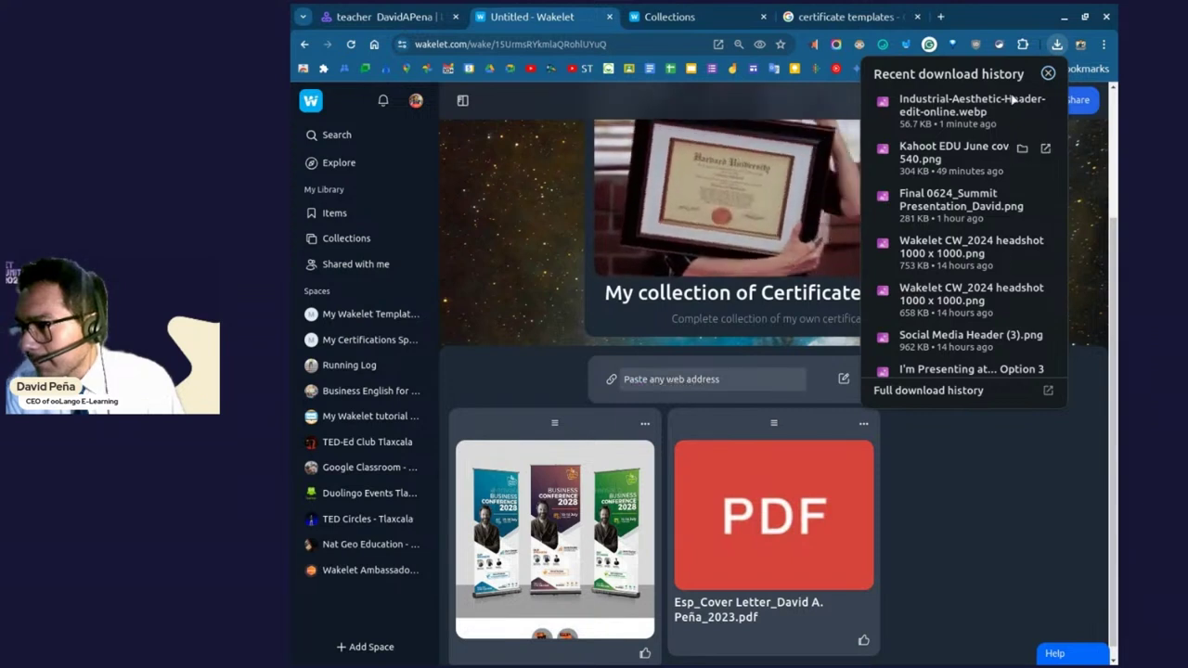
pyautogui.moveTo(740, 292); pyautogui.dragTo(651, 387)
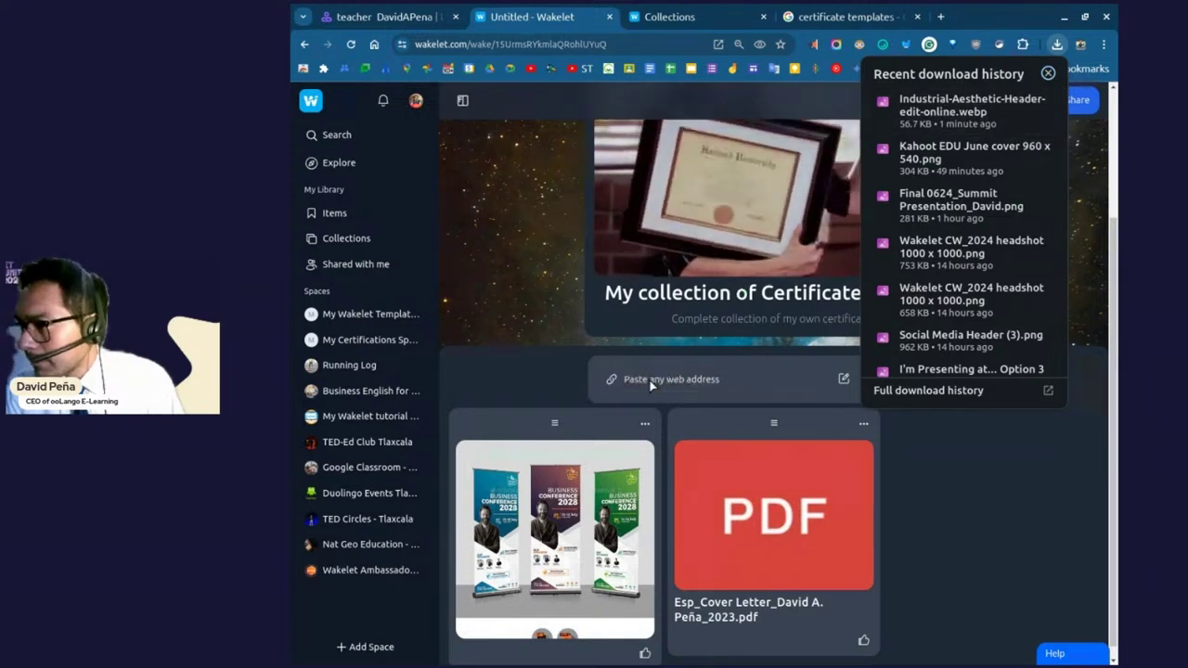
pyautogui.moveTo(915, 128); pyautogui.dragTo(930, 482)
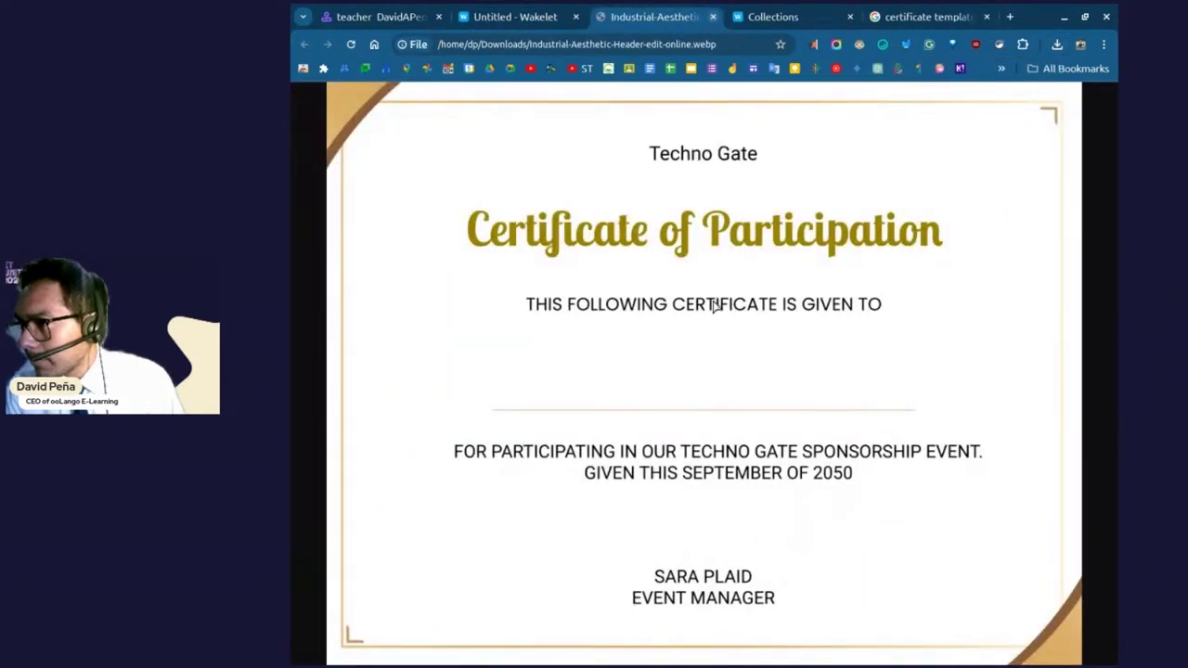
pyautogui.click(713, 17)
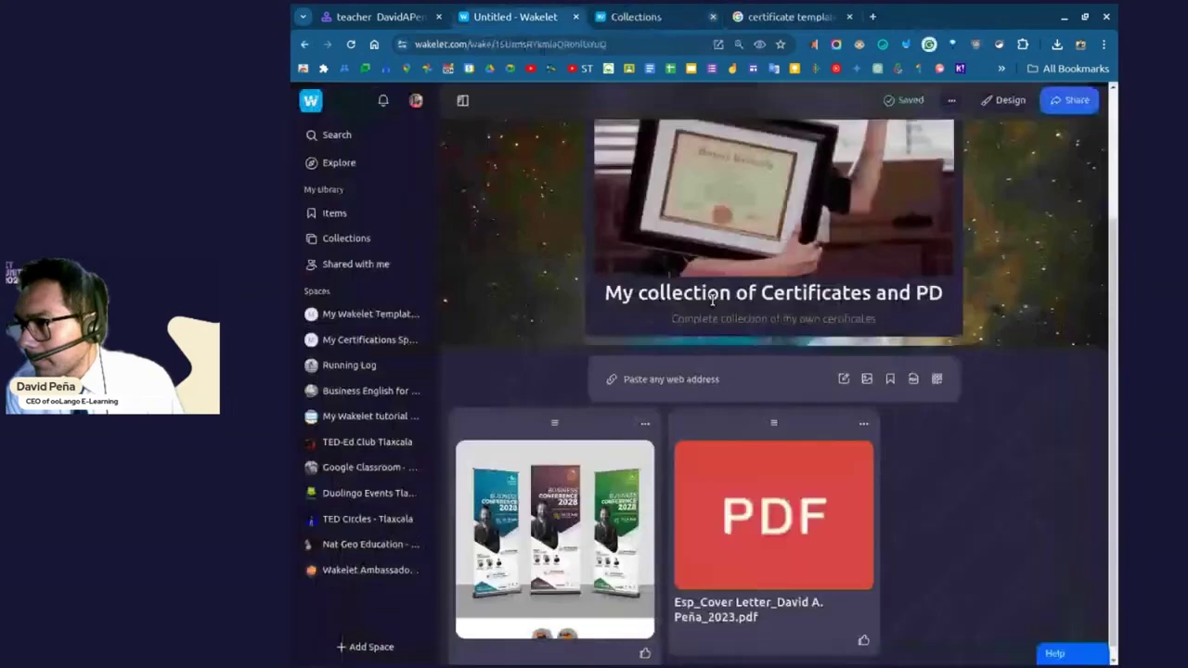
pyautogui.click(1058, 45)
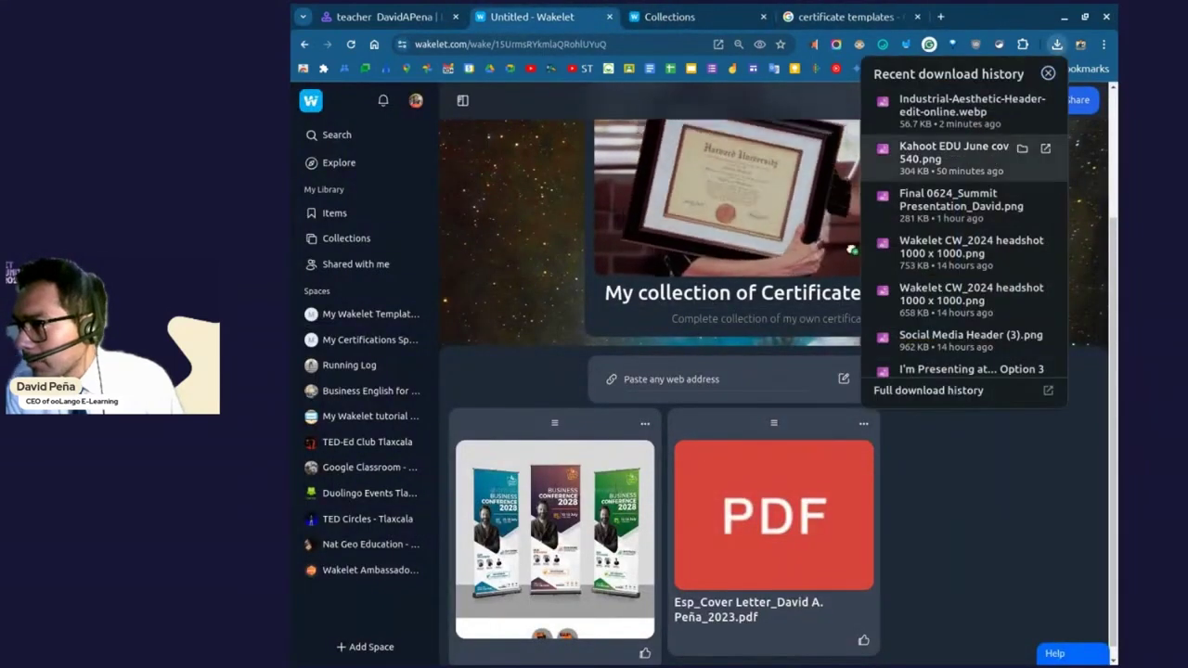
pyautogui.moveTo(993, 159); pyautogui.dragTo(695, 381)
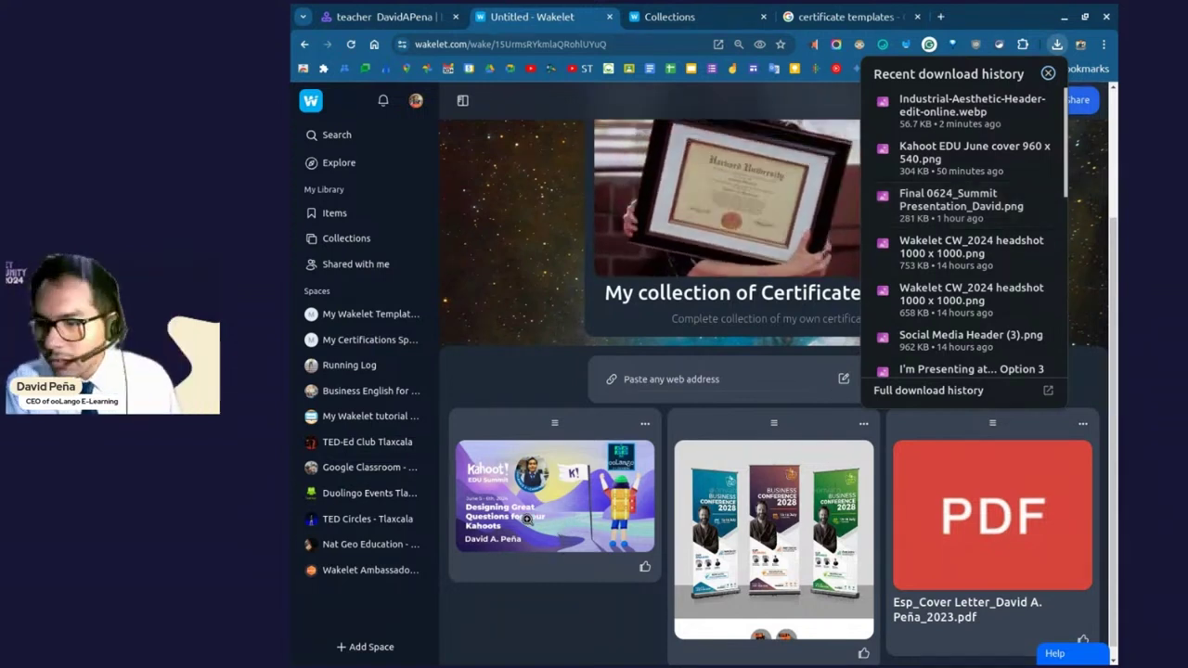
pyautogui.click(585, 642)
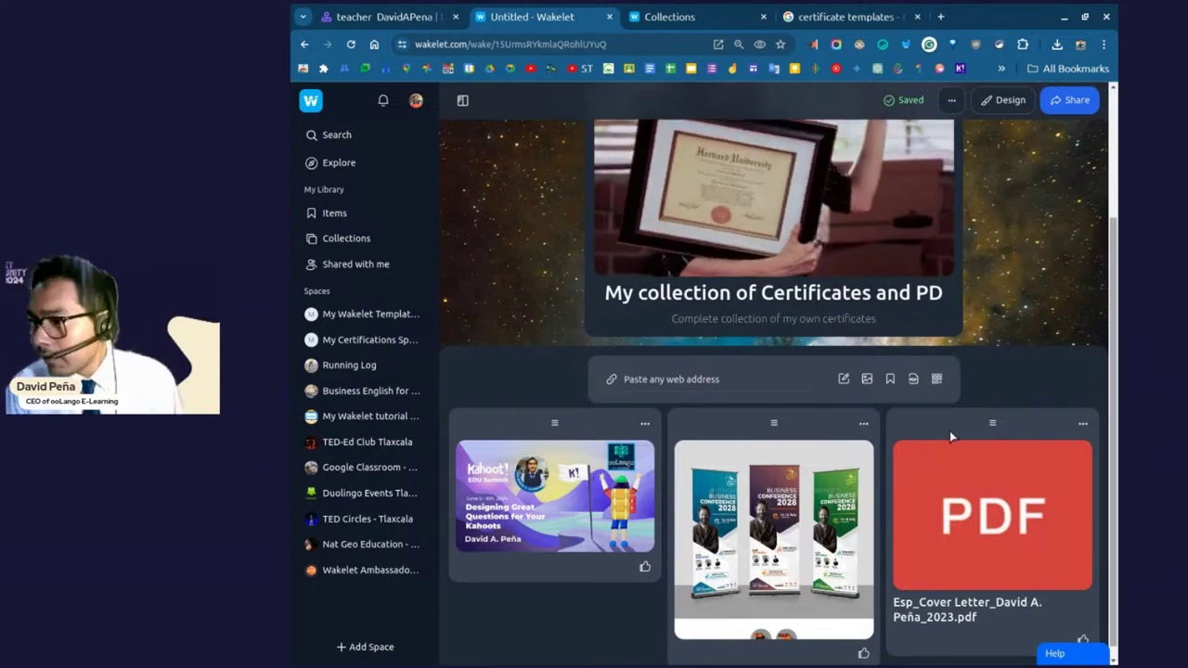
pyautogui.scroll(-1, 572, 501)
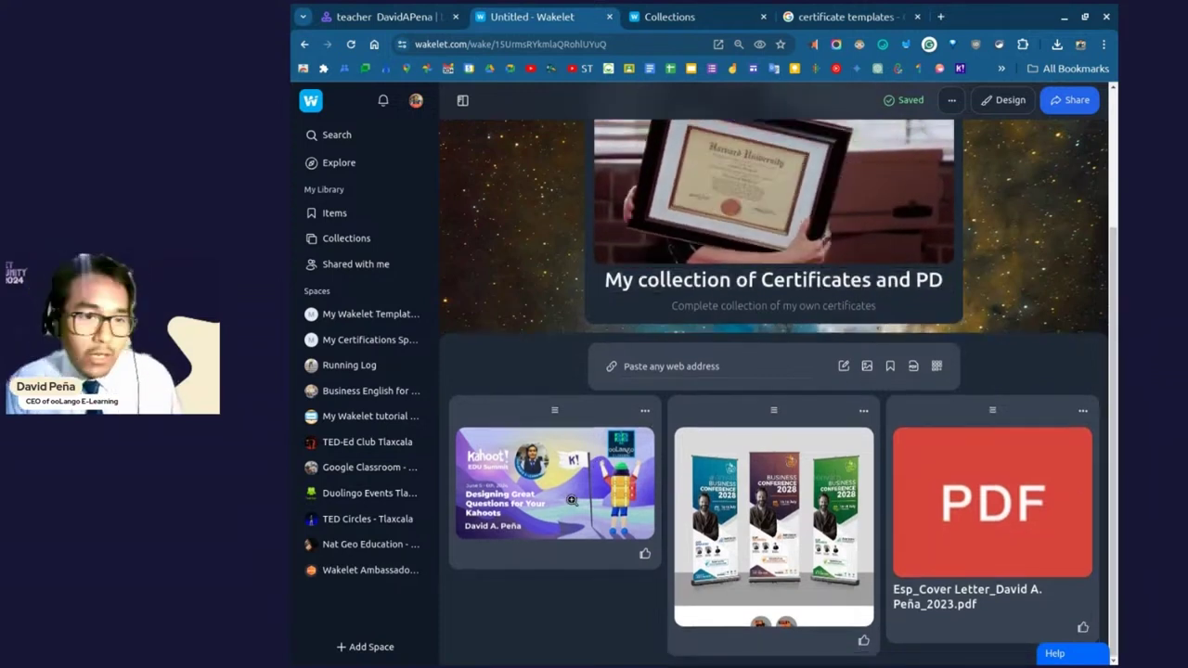
pyautogui.scroll(3, 1082, 110)
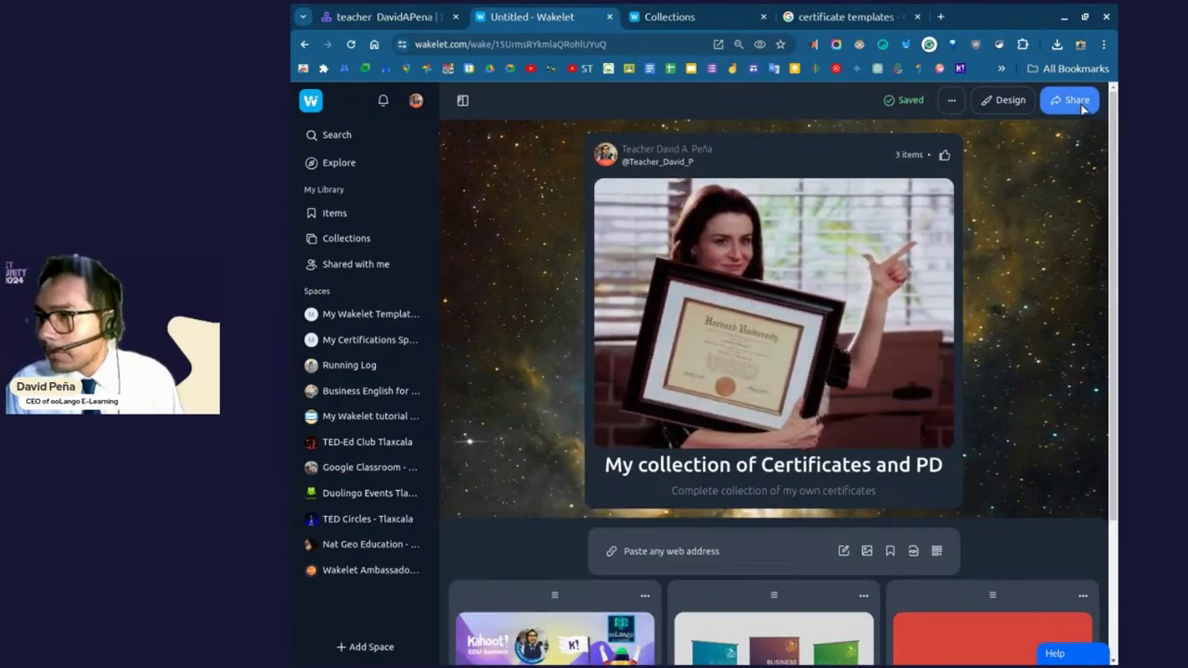
# Set 'Anyone with the link or code' access on the certificates collection to Can view.
pyautogui.click(1077, 102)
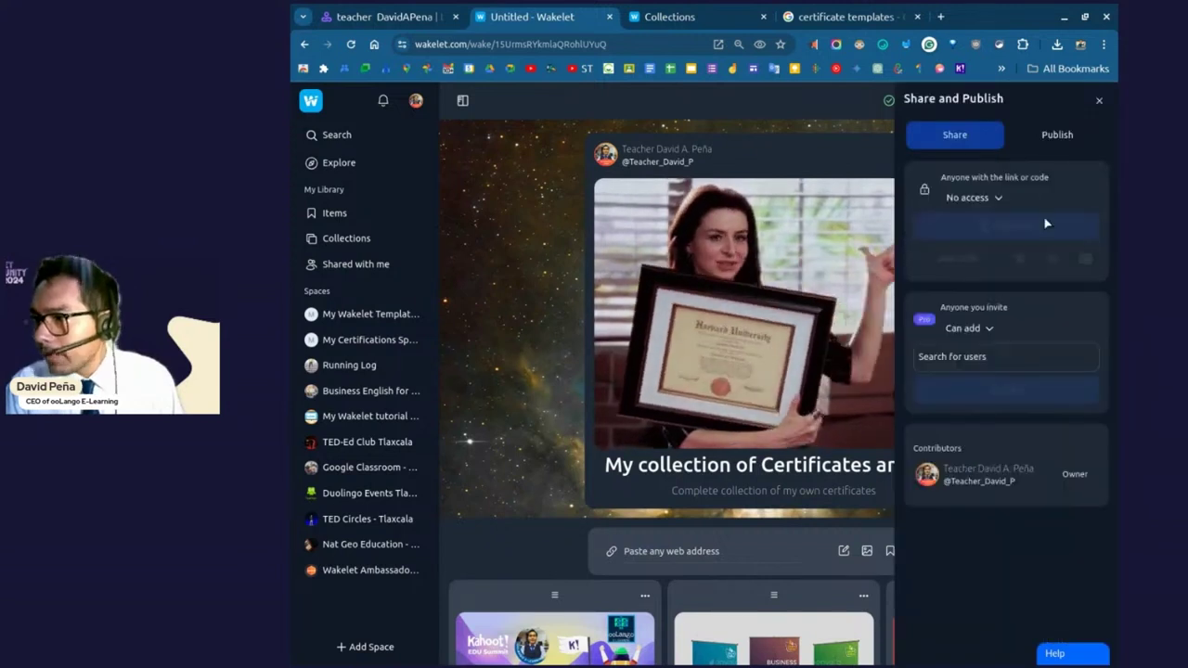
pyautogui.click(1002, 355)
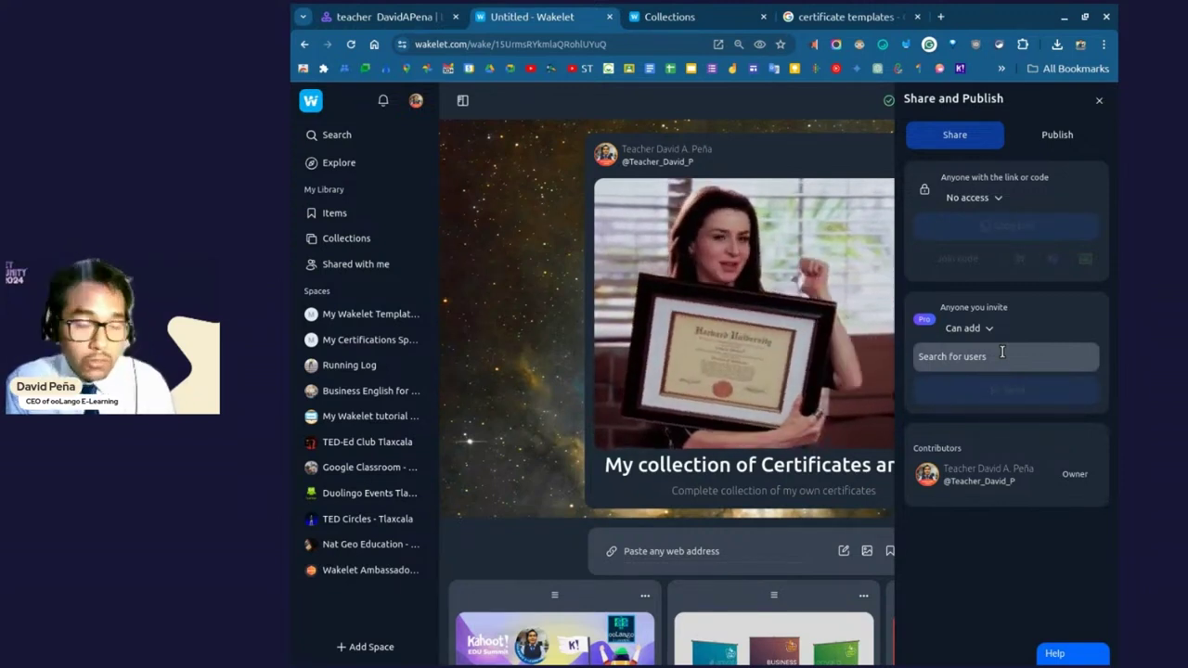
pyautogui.click(1000, 201)
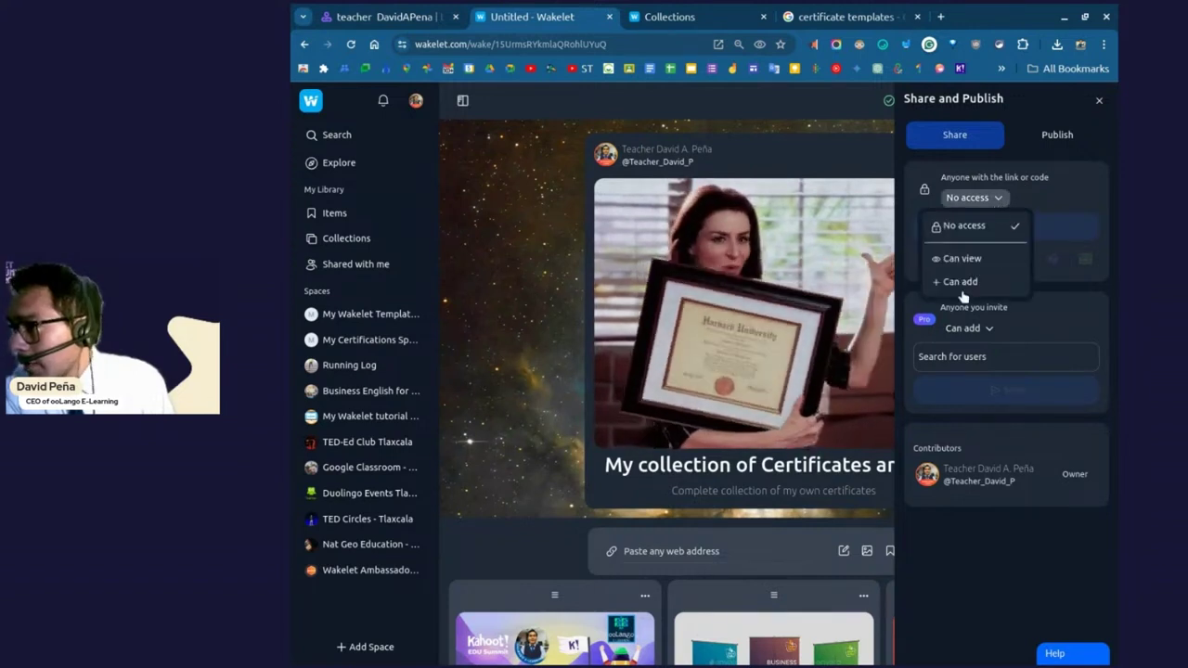
pyautogui.click(961, 260)
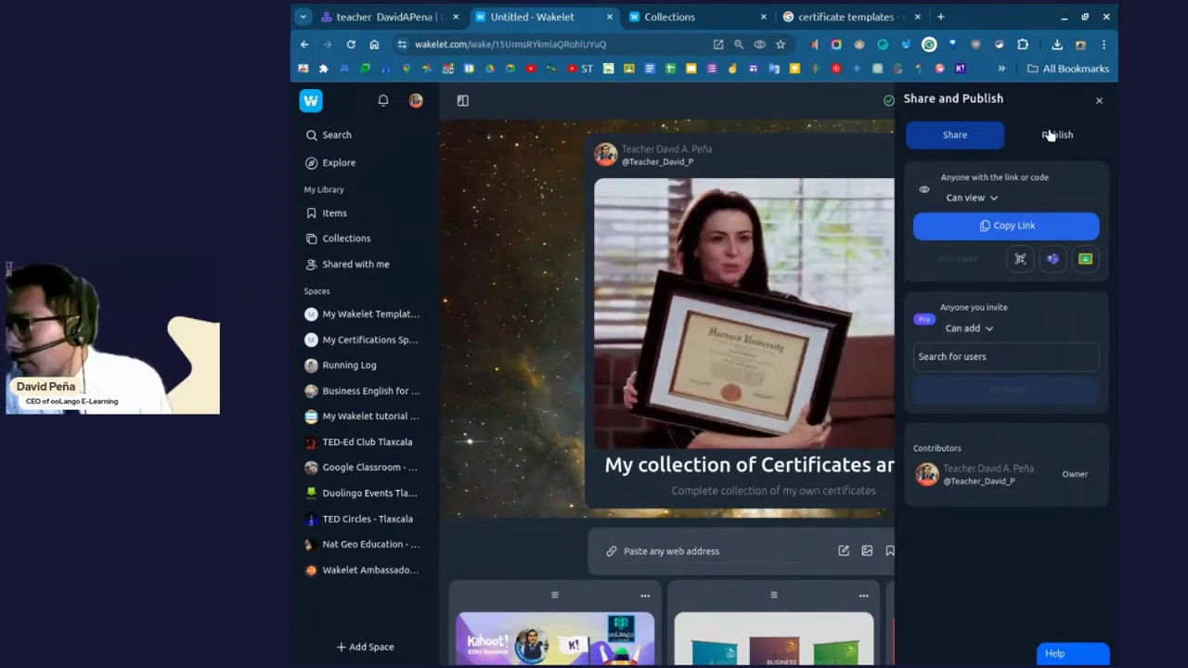
# Publish the certificates collection from the Publish tab of the Share and Publish panel.
pyautogui.click(1049, 134)
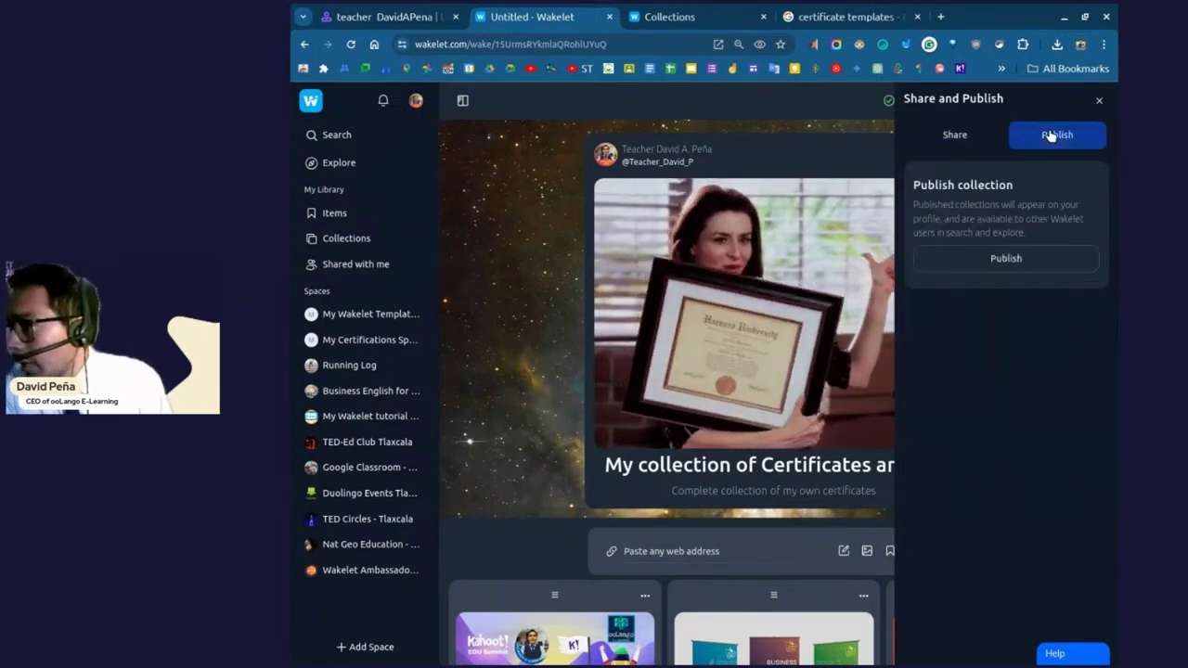
pyautogui.click(974, 261)
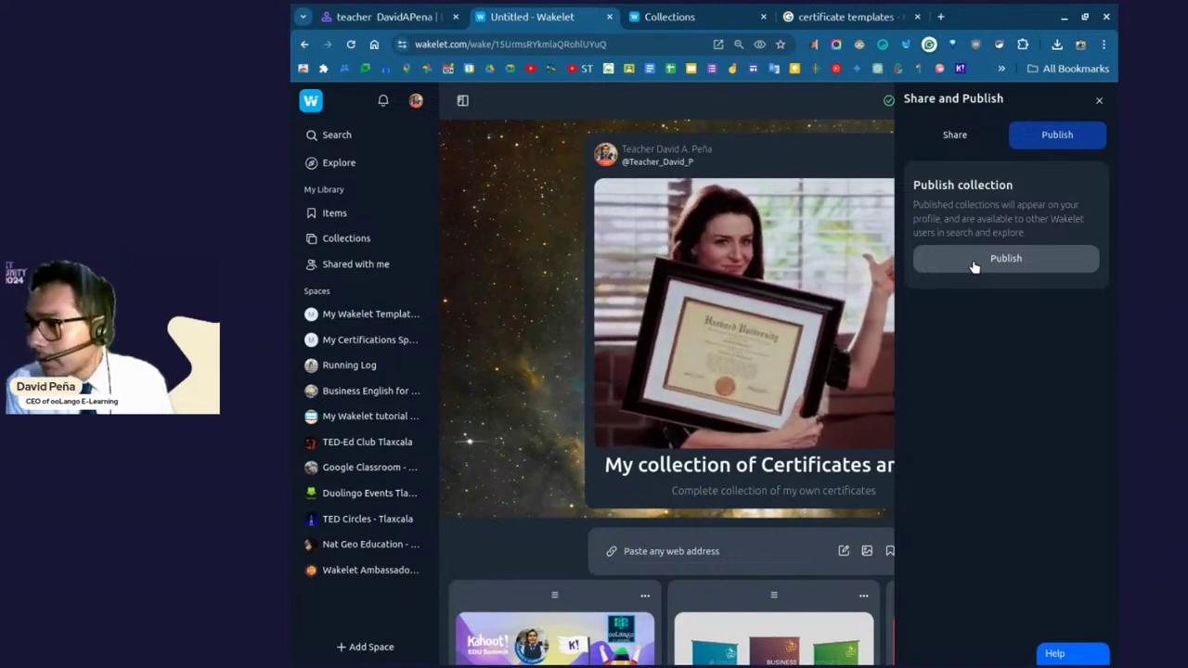
pyautogui.click(974, 264)
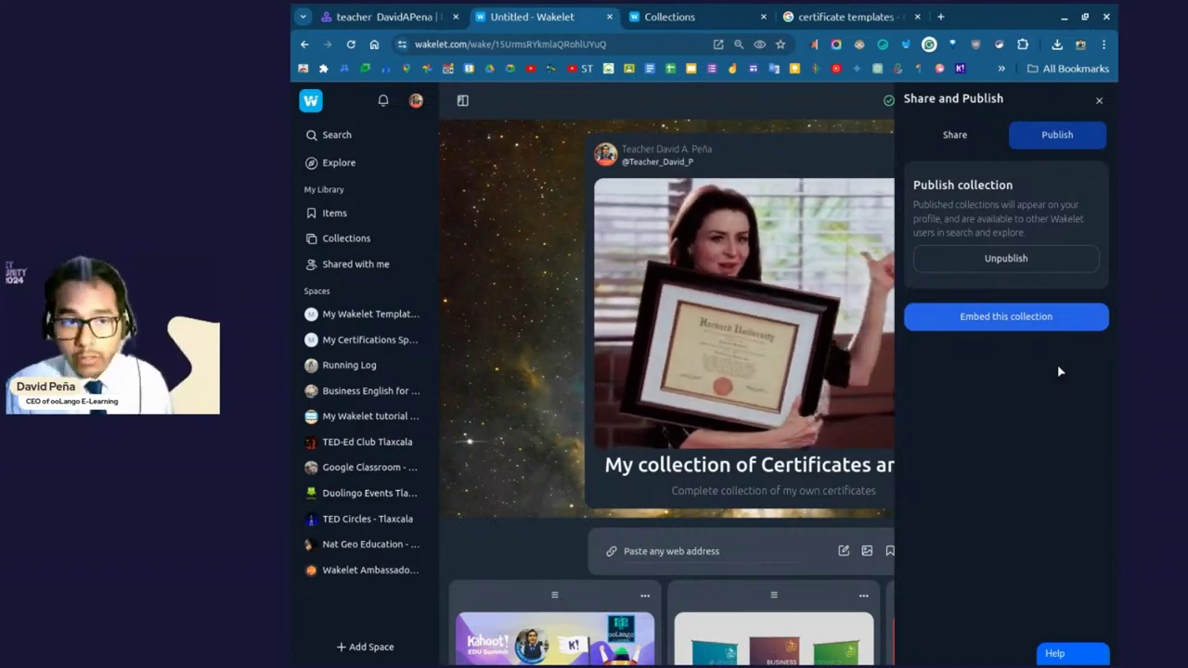
# Copy the certificates collection's view-only share link and bring up the account menu.
pyautogui.click(966, 145)
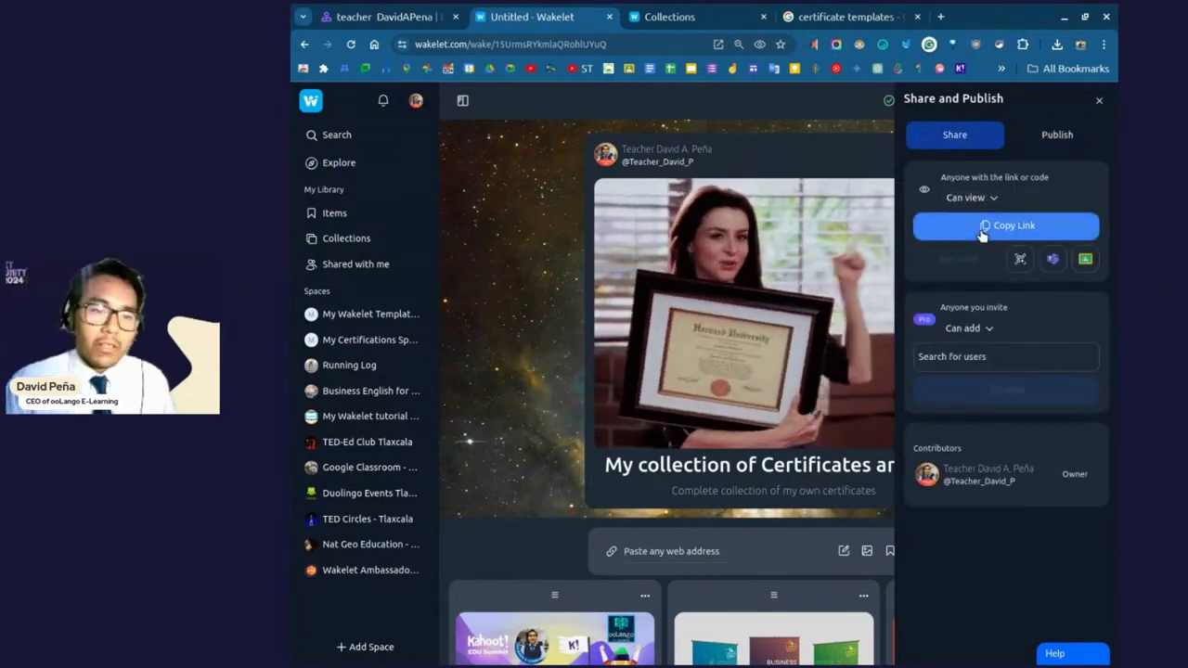
pyautogui.click(982, 232)
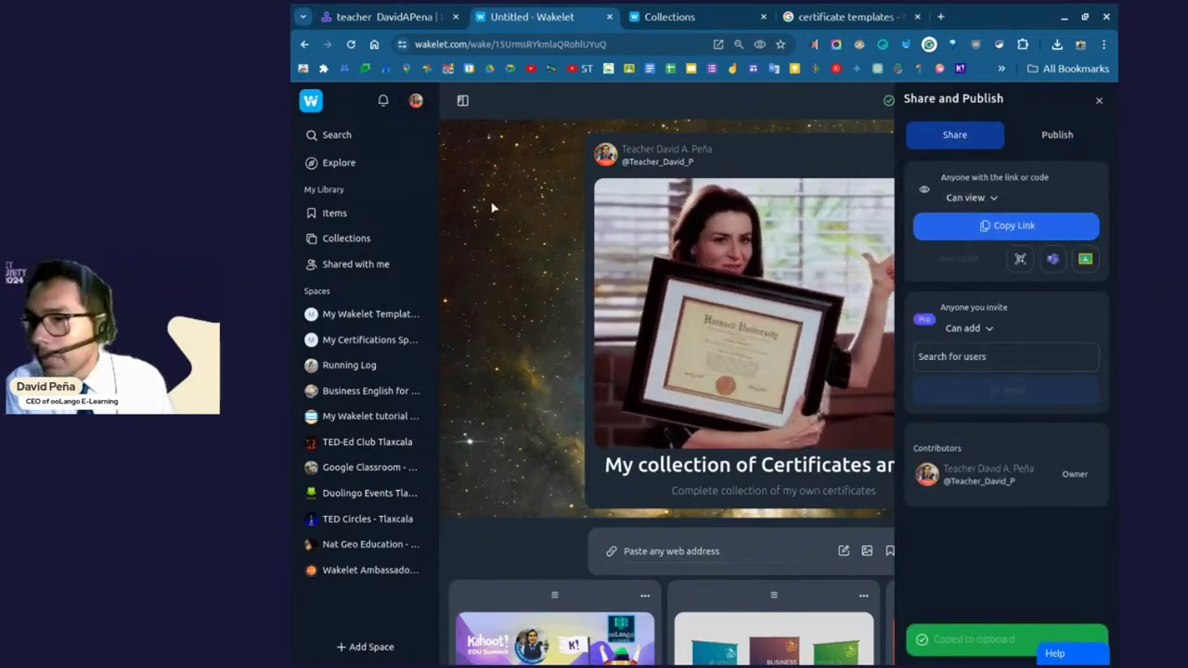
pyautogui.click(414, 102)
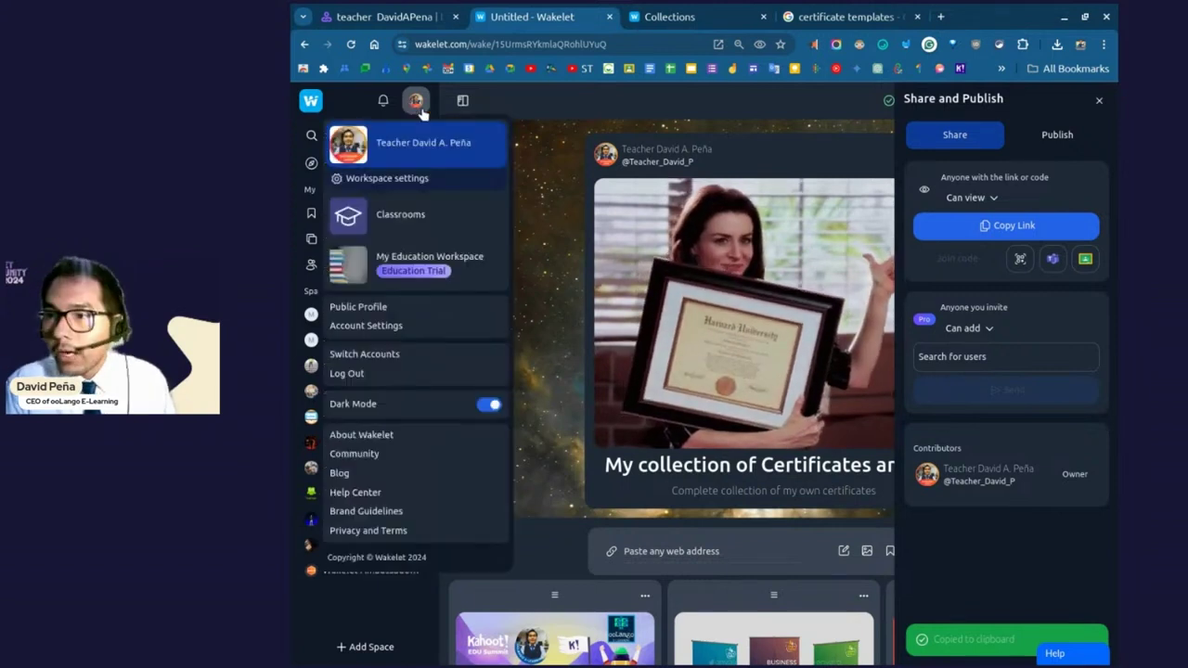
pyautogui.click(359, 308)
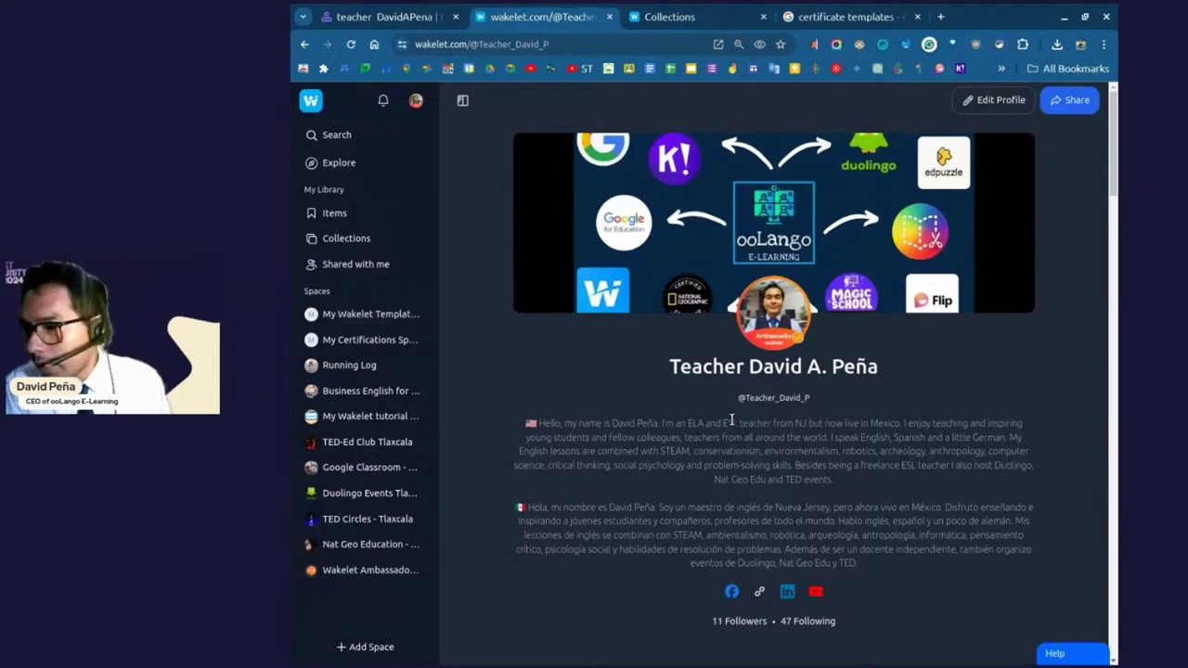
pyautogui.scroll(-4, 688, 415)
pyautogui.scroll(-2, 688, 415)
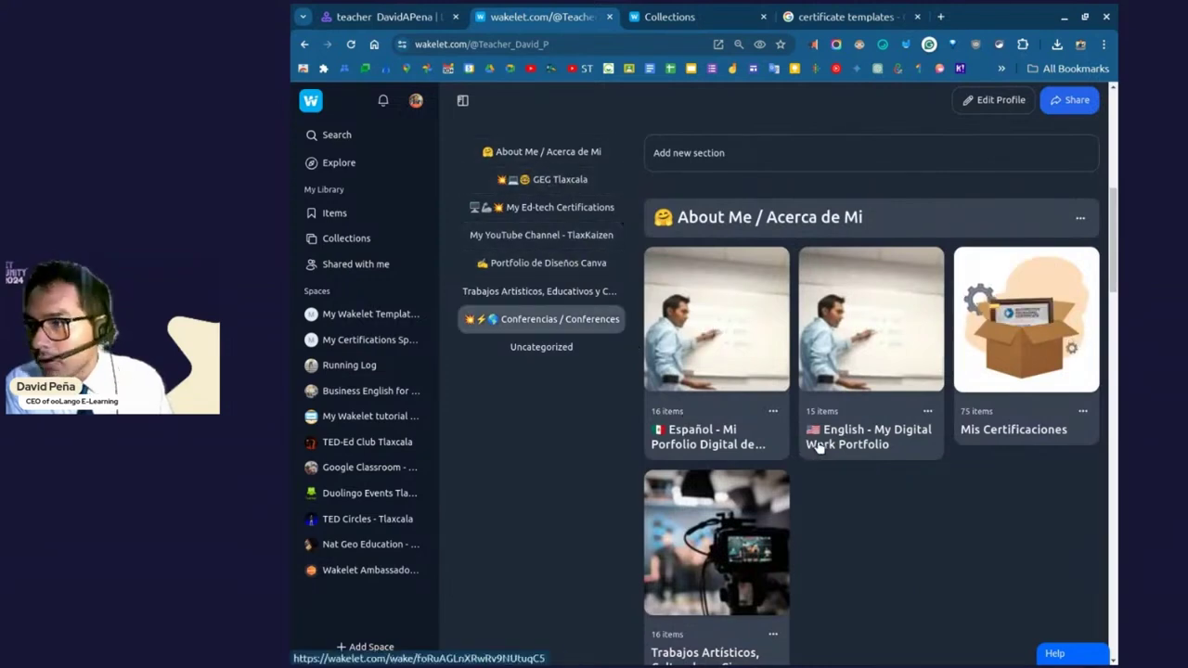
pyautogui.scroll(-9, 818, 448)
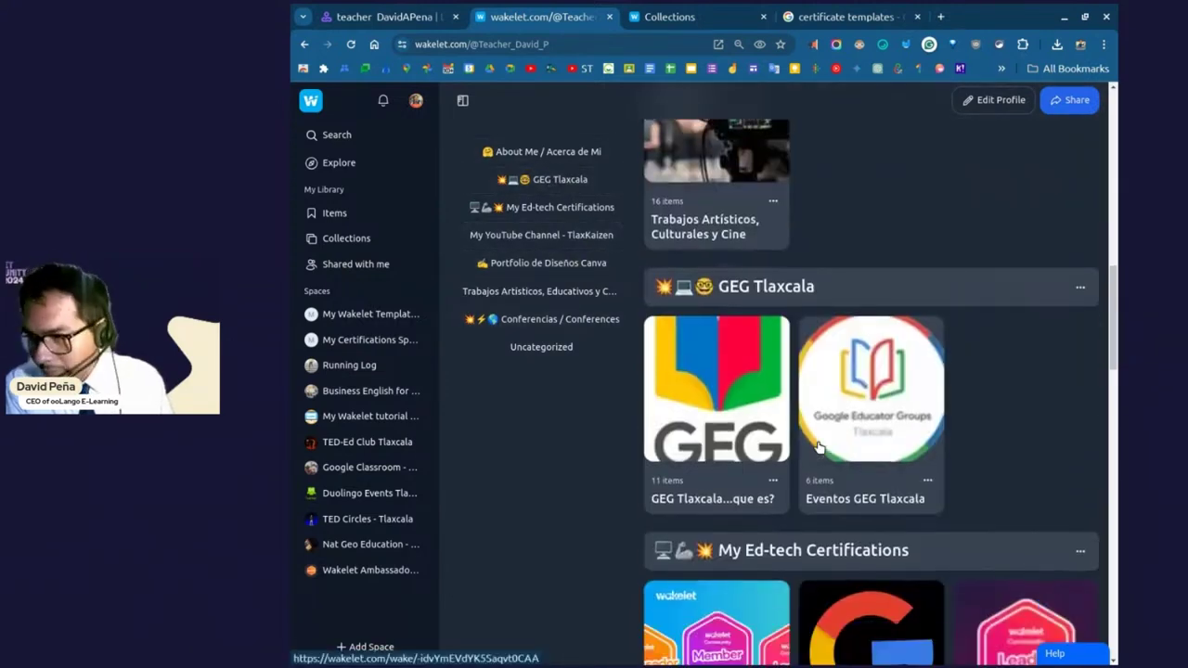
pyautogui.scroll(-10, 819, 447)
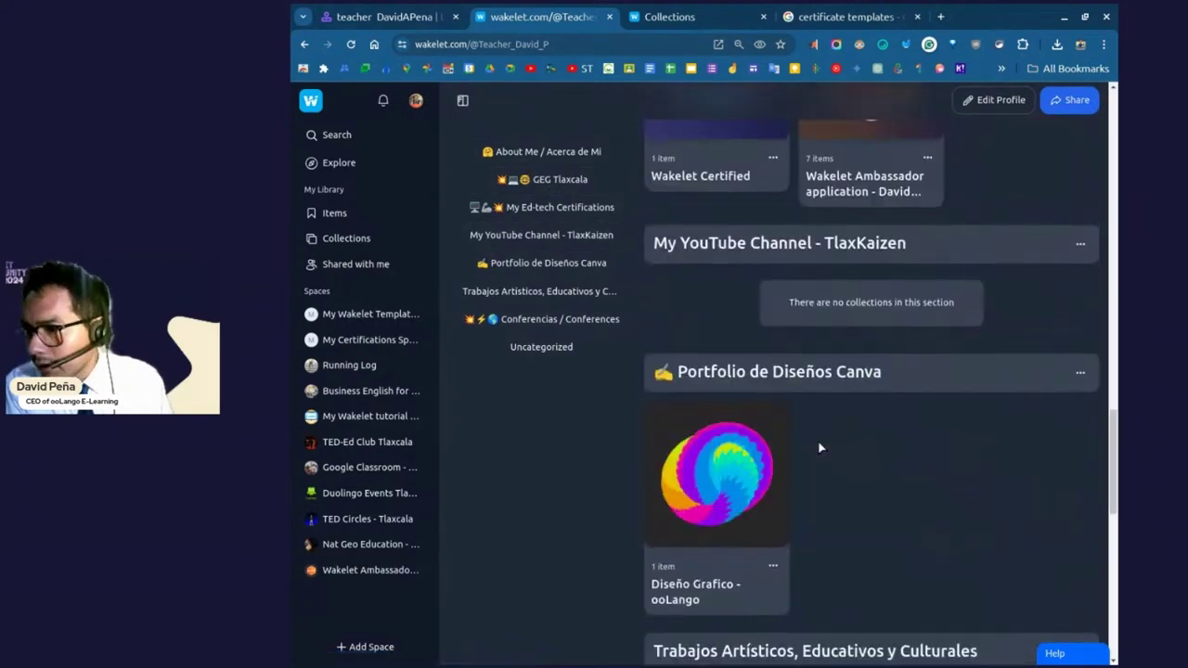
pyautogui.scroll(-3, 819, 448)
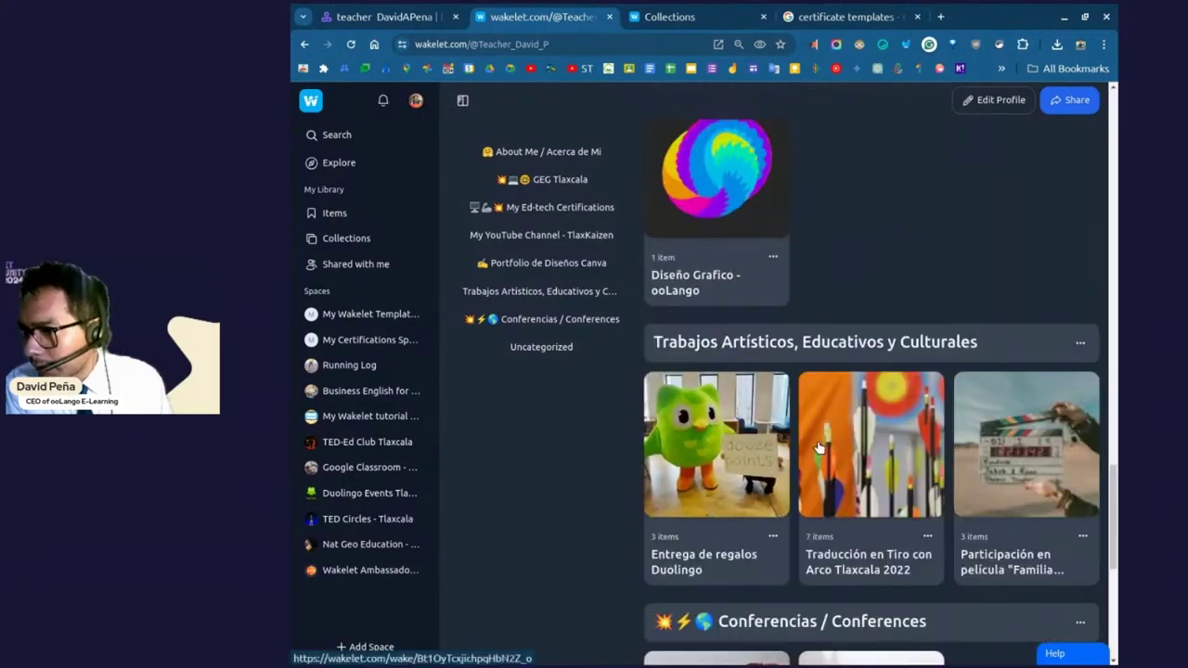
pyautogui.scroll(-5, 819, 448)
pyautogui.scroll(-1, 819, 447)
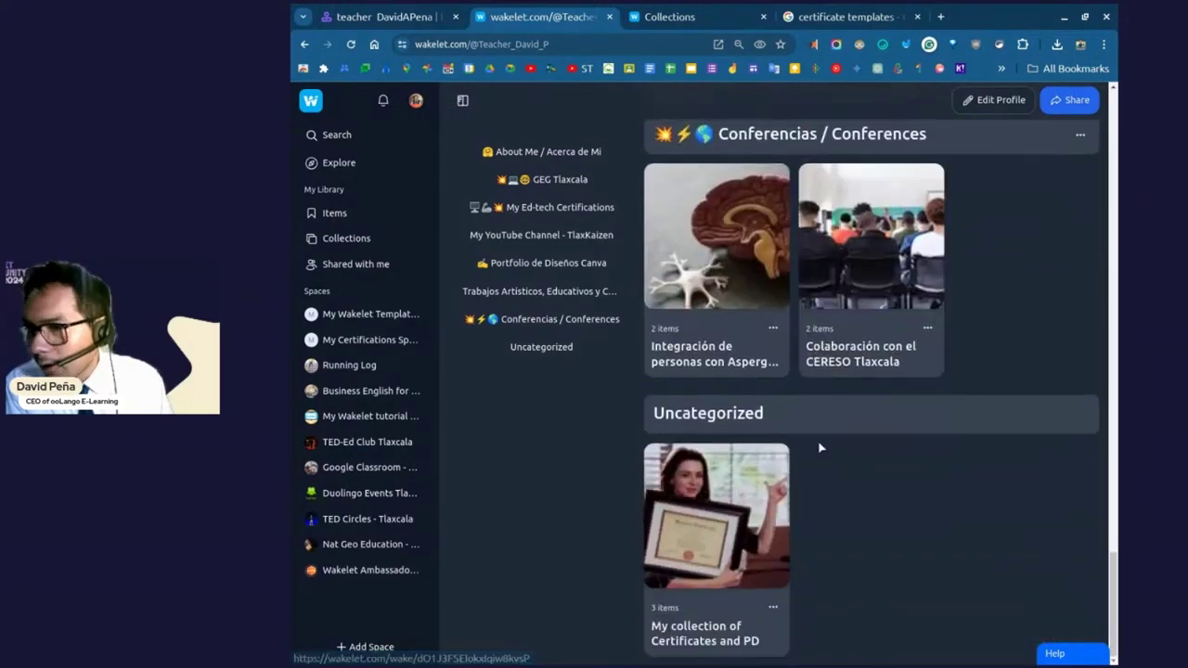
pyautogui.scroll(12, 819, 447)
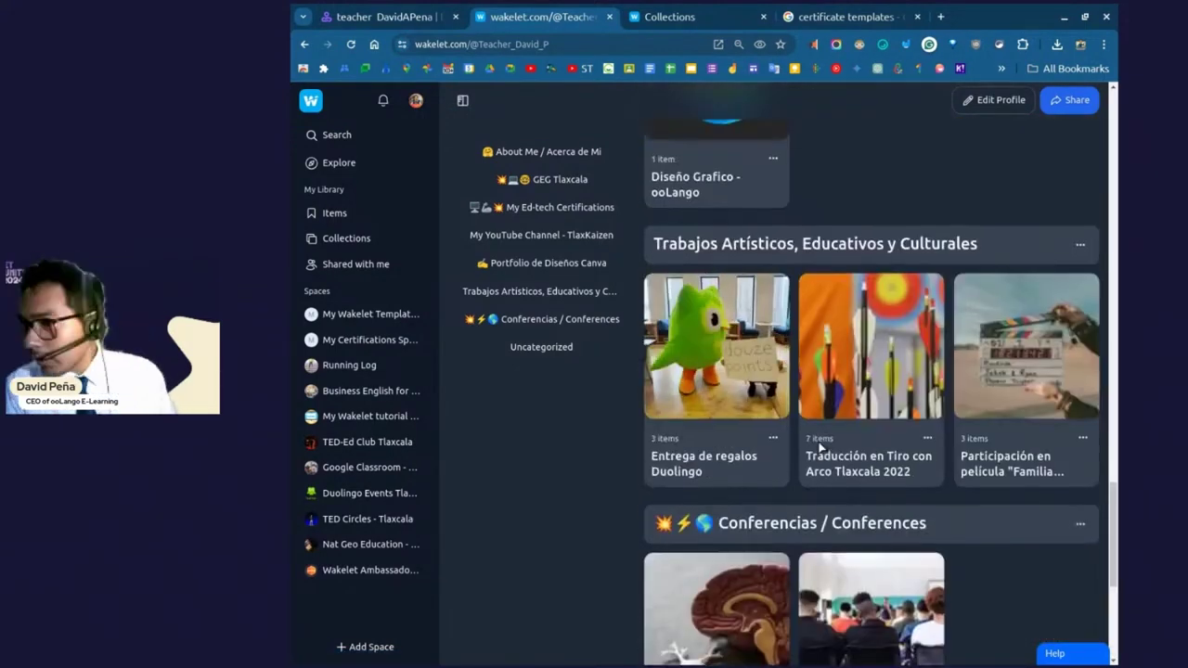
pyautogui.scroll(5, 818, 448)
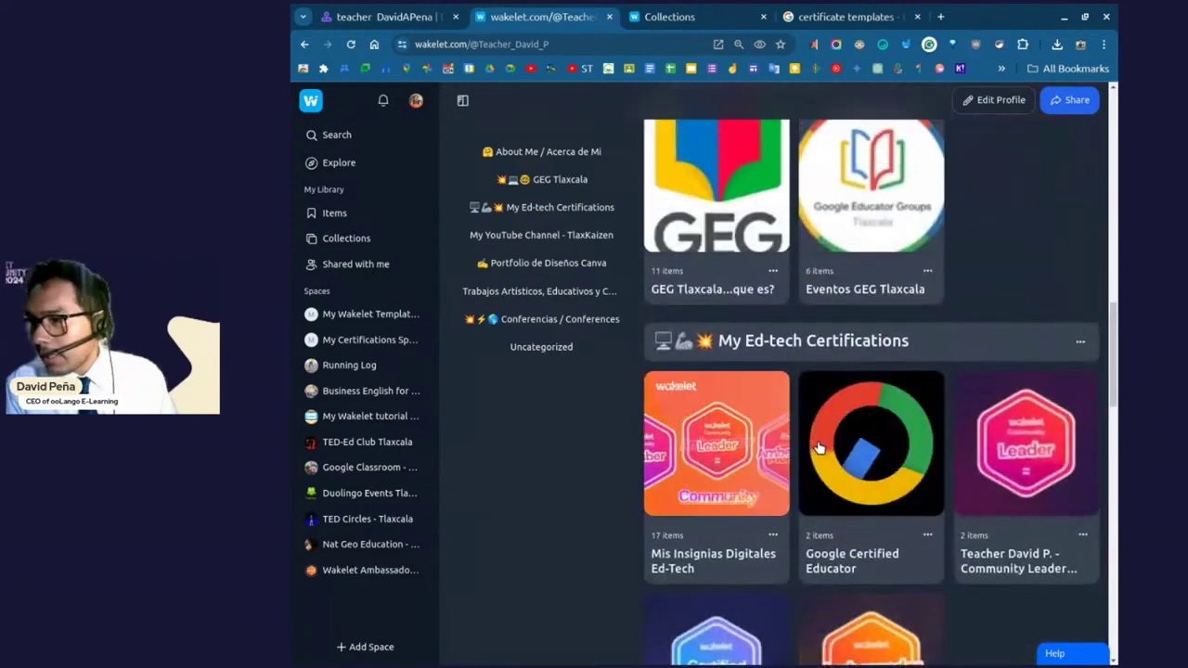
pyautogui.scroll(7, 819, 447)
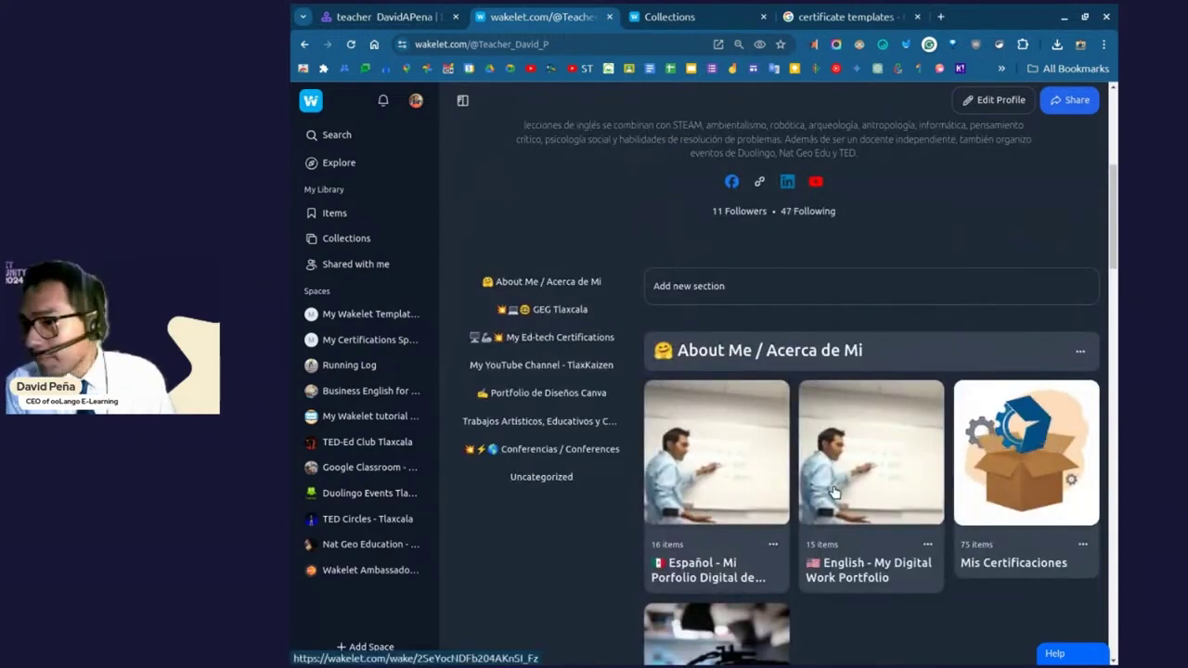
pyautogui.scroll(-2, 832, 492)
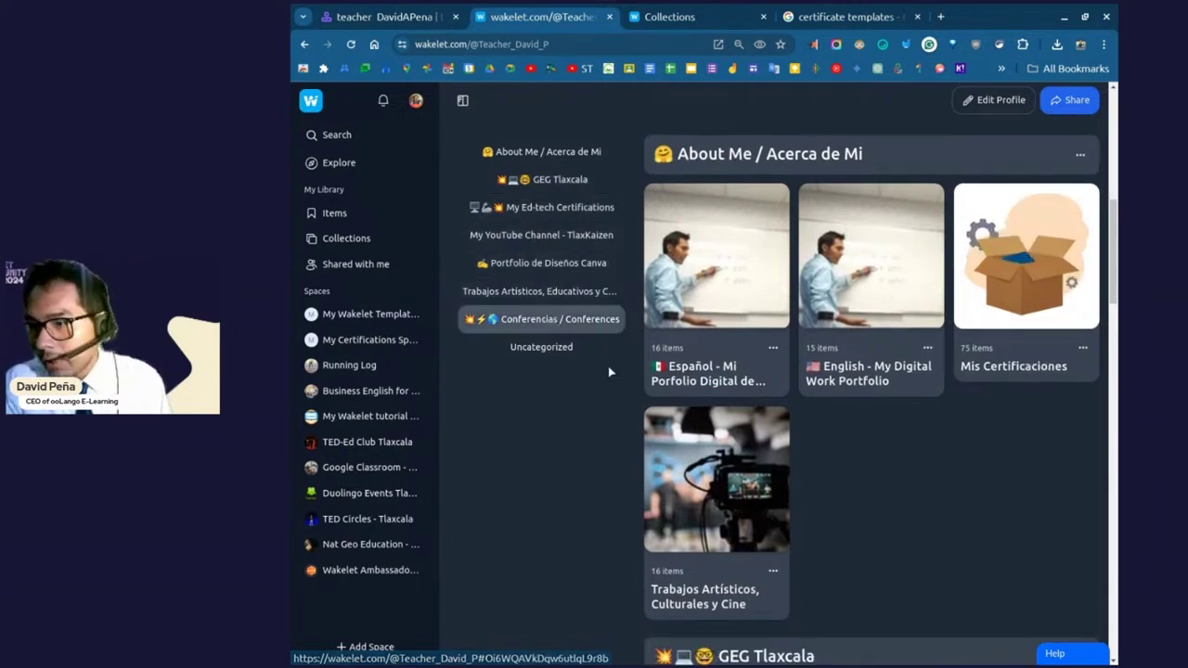
pyautogui.scroll(-5, 631, 380)
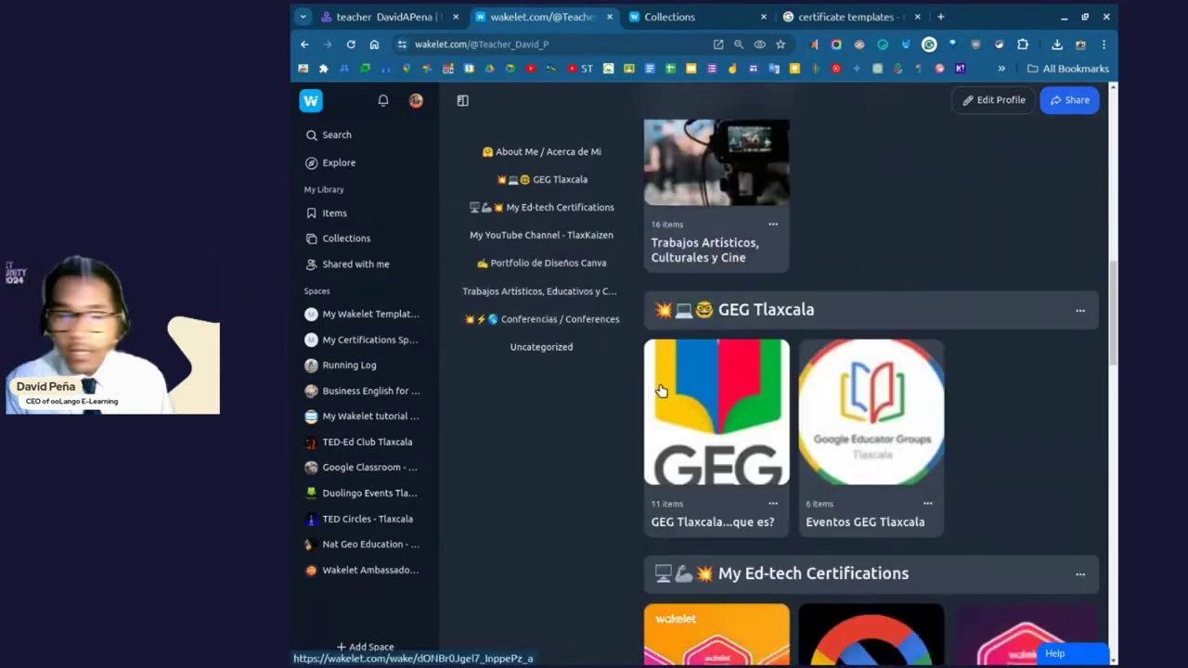
pyautogui.scroll(-3, 660, 390)
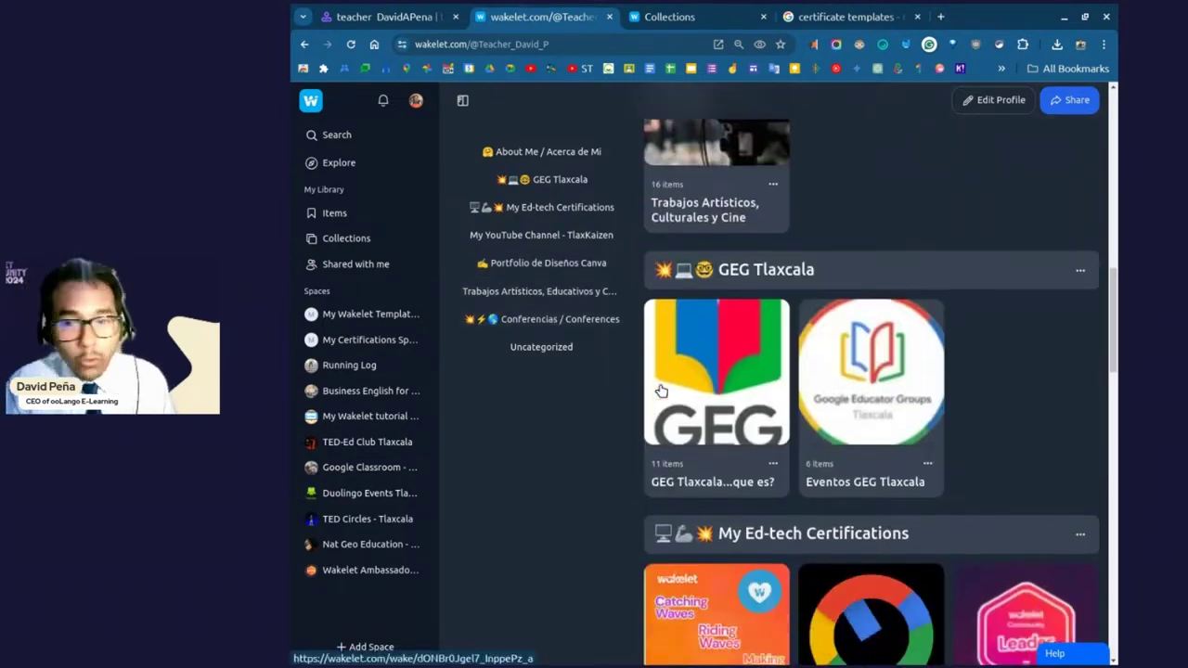
pyautogui.scroll(-1, 660, 390)
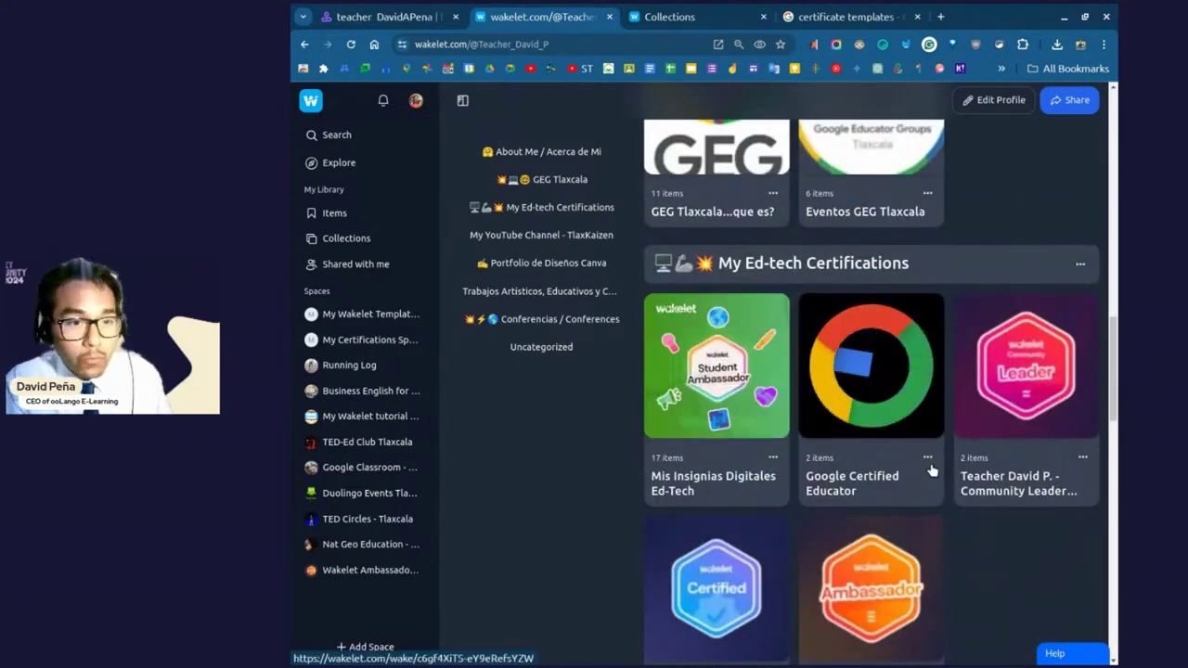
pyautogui.scroll(-3, 860, 482)
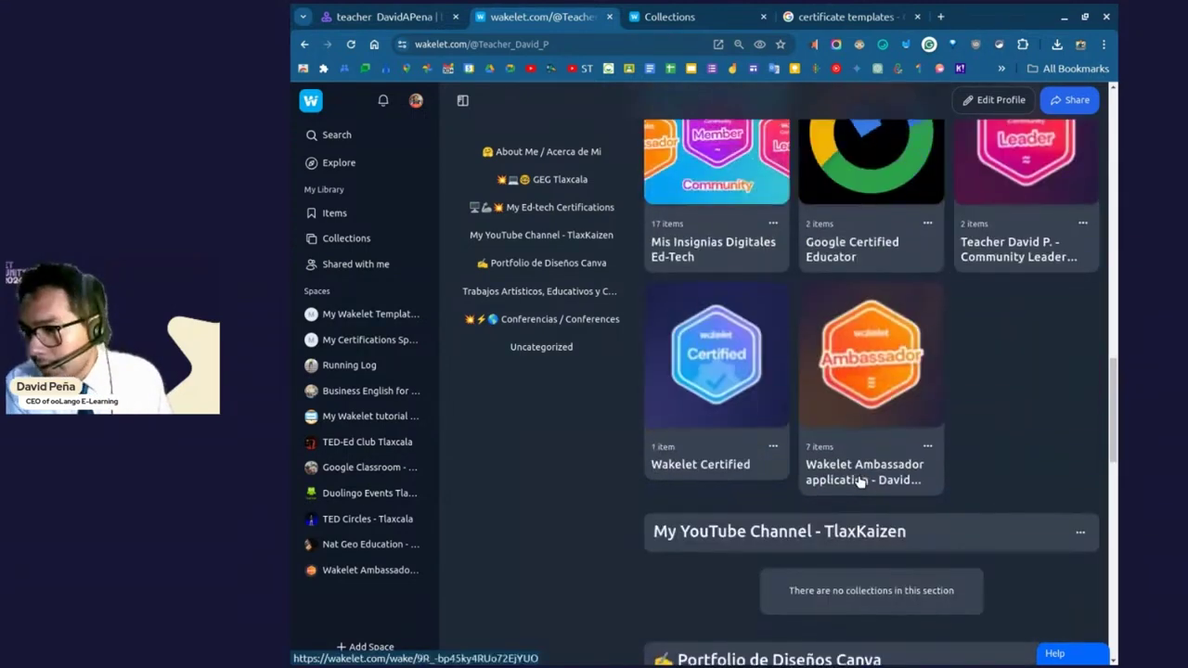
pyautogui.scroll(-4, 860, 482)
pyautogui.scroll(-2, 860, 482)
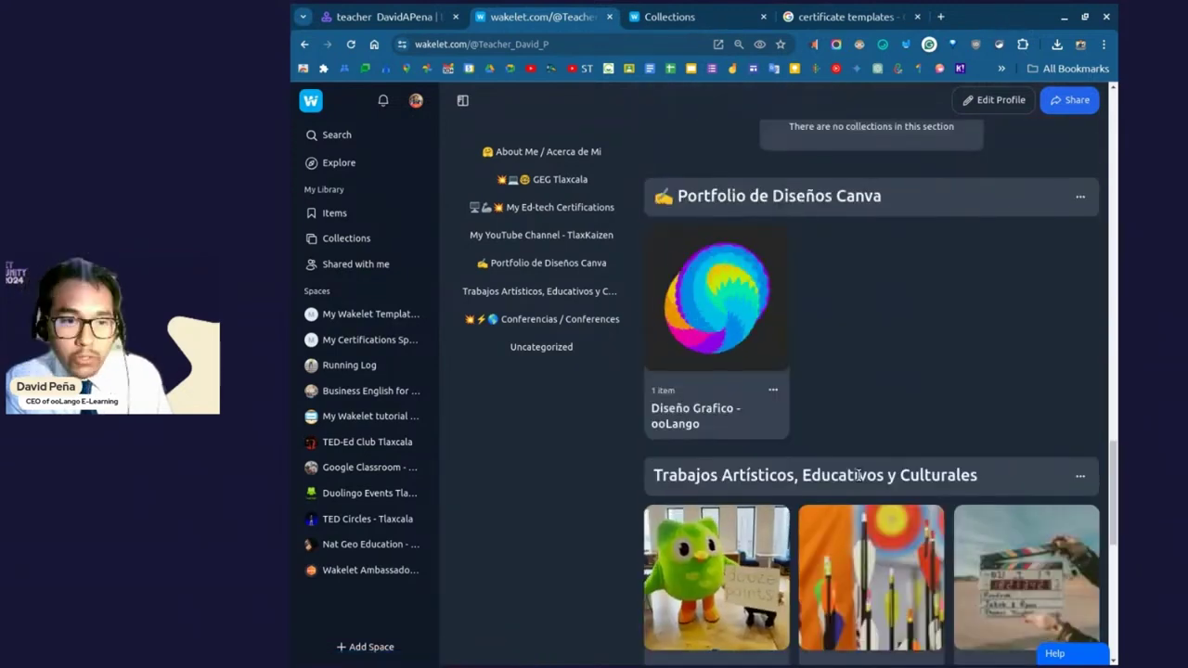
pyautogui.scroll(-3, 859, 482)
# Drag 'My collection of Certificates and PD' from Uncategorized into My Ed-tech Certifications beside Wakelet Certified.
pyautogui.click(539, 346)
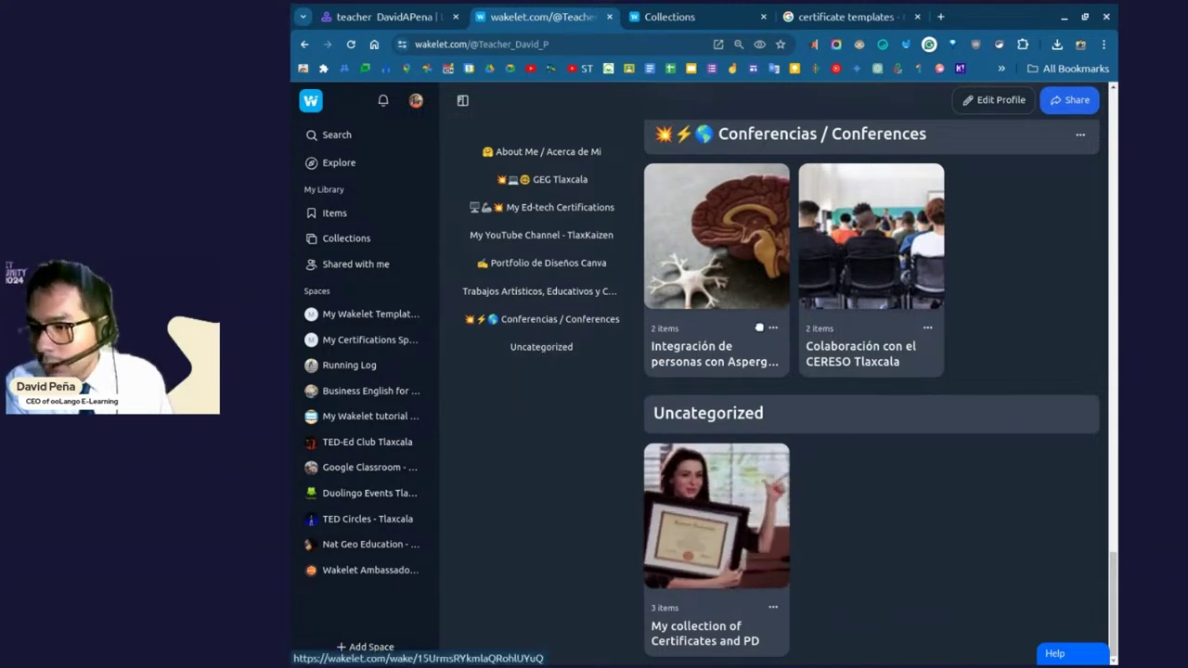
pyautogui.moveTo(760, 328); pyautogui.dragTo(756, 550)
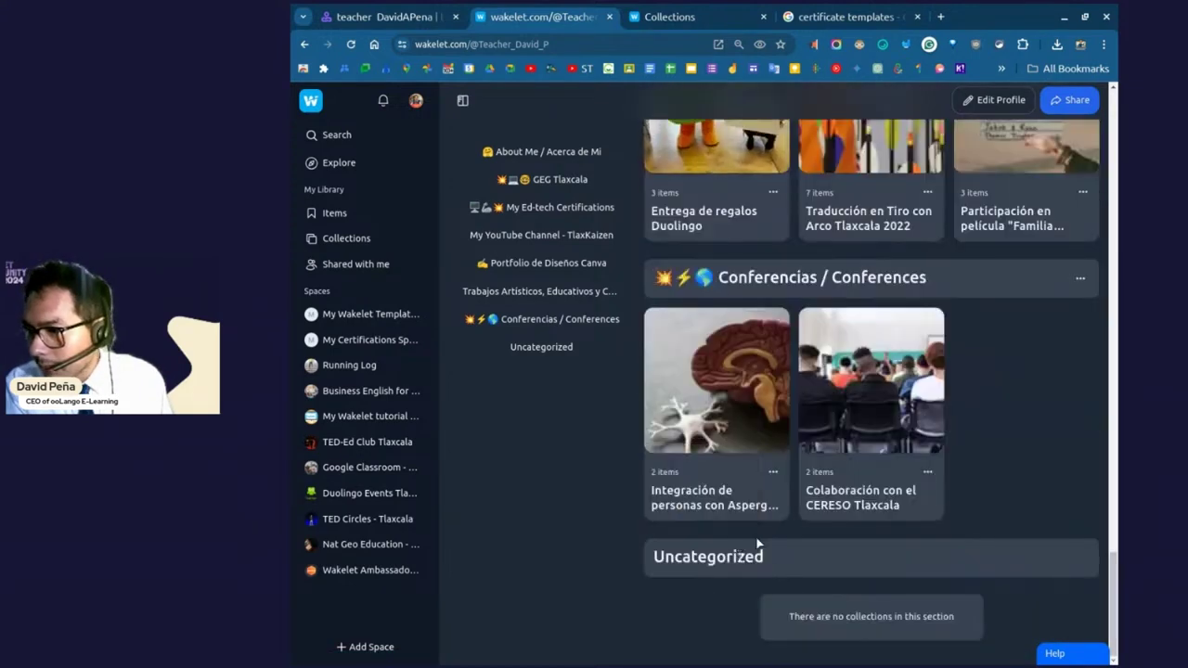
pyautogui.scroll(9, 757, 543)
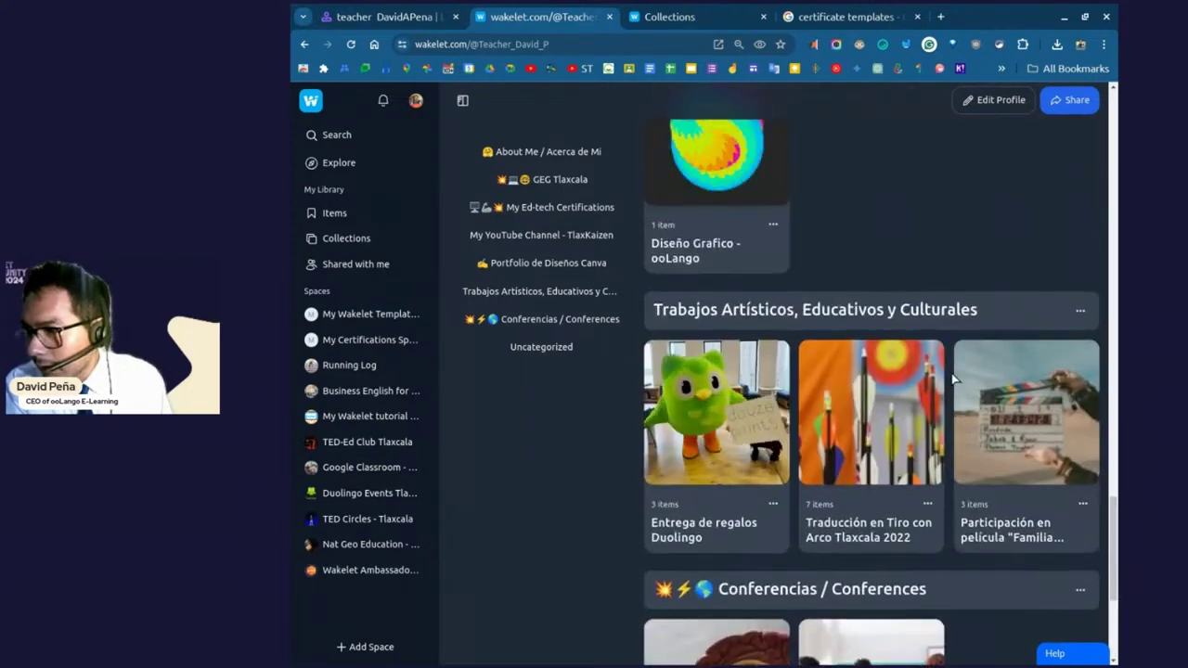
pyautogui.scroll(3, 938, 378)
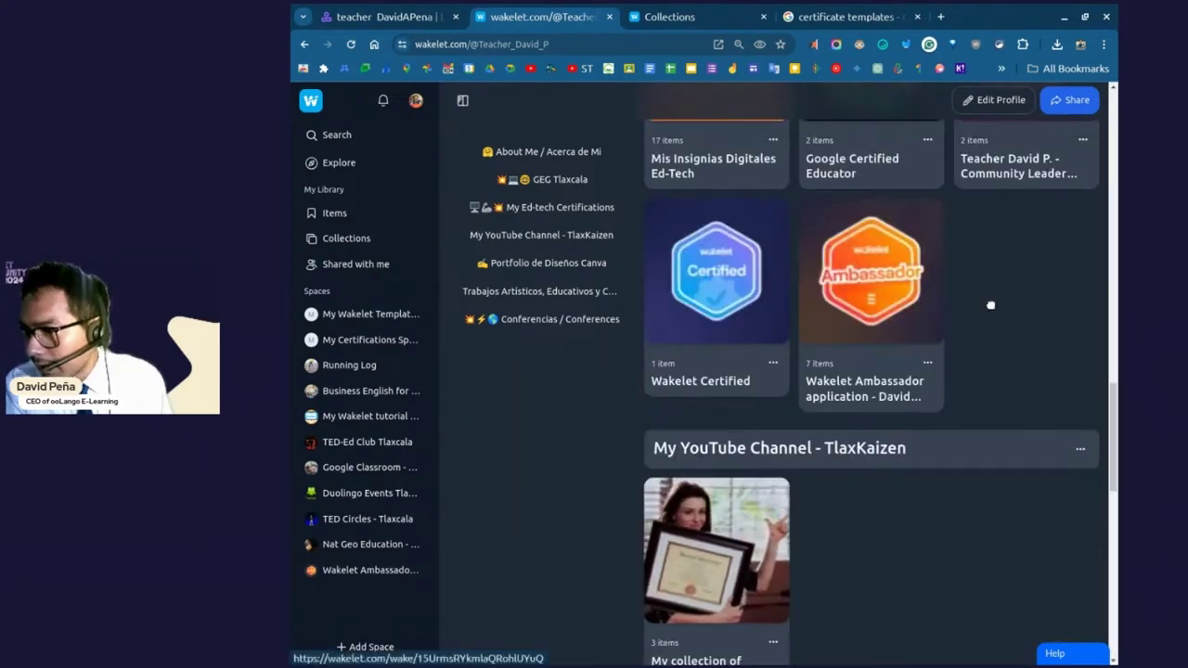
pyautogui.moveTo(990, 305); pyautogui.dragTo(1000, 307)
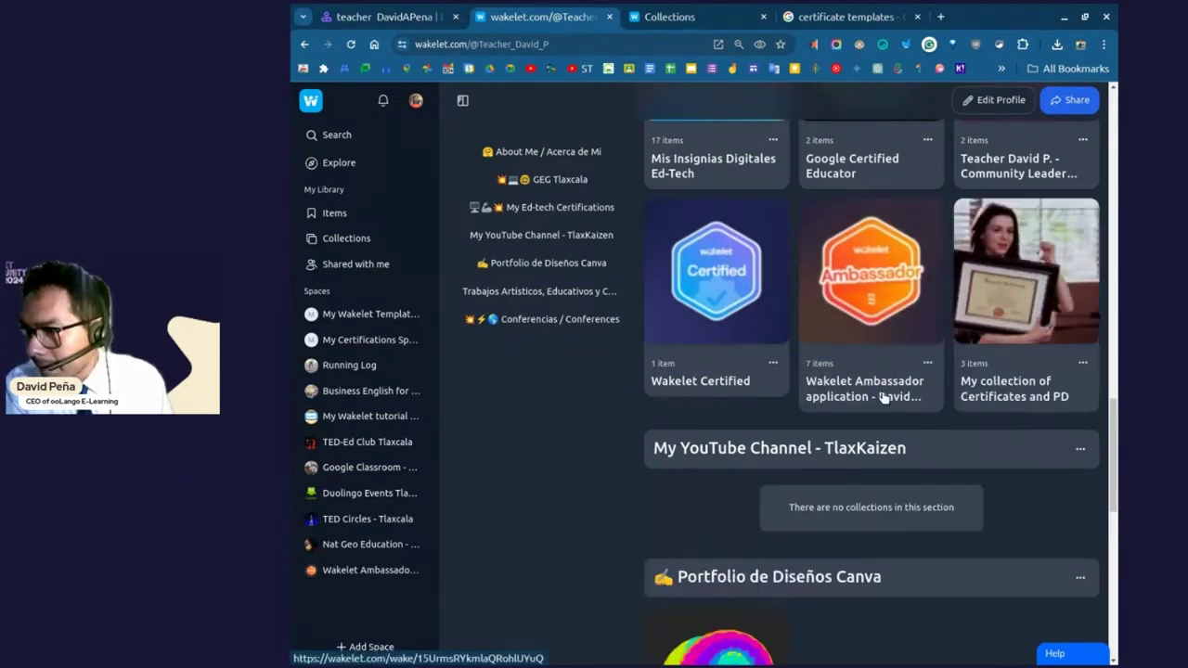
pyautogui.scroll(1, 883, 397)
pyautogui.scroll(2, 882, 397)
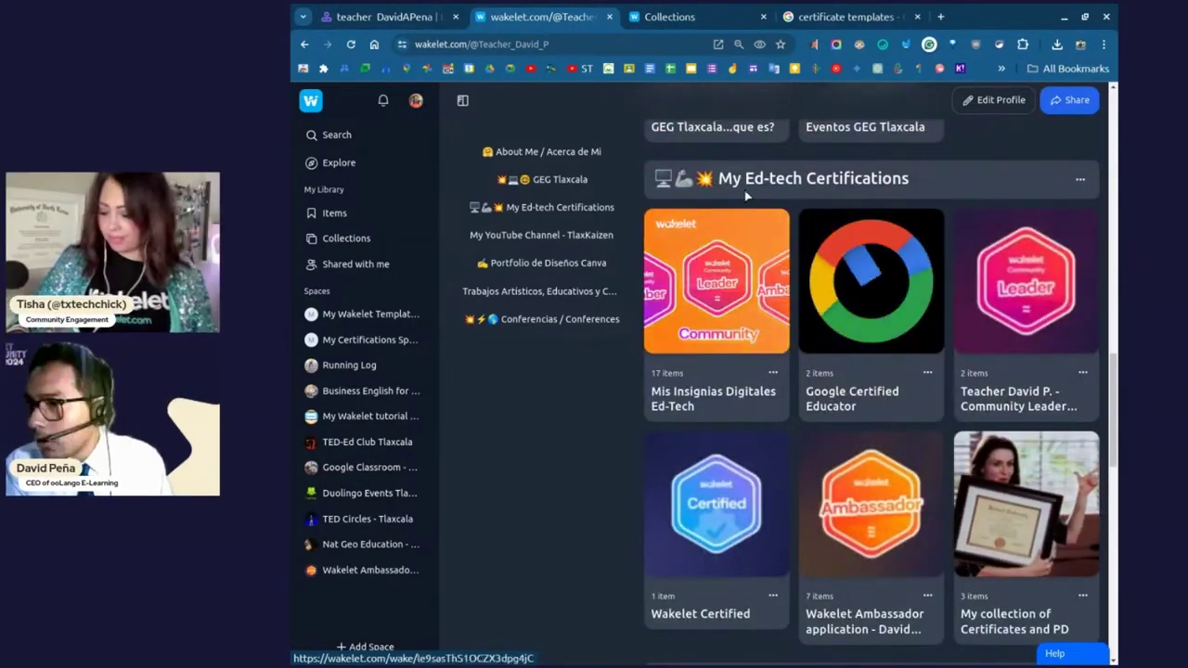
pyautogui.scroll(-2, 1009, 506)
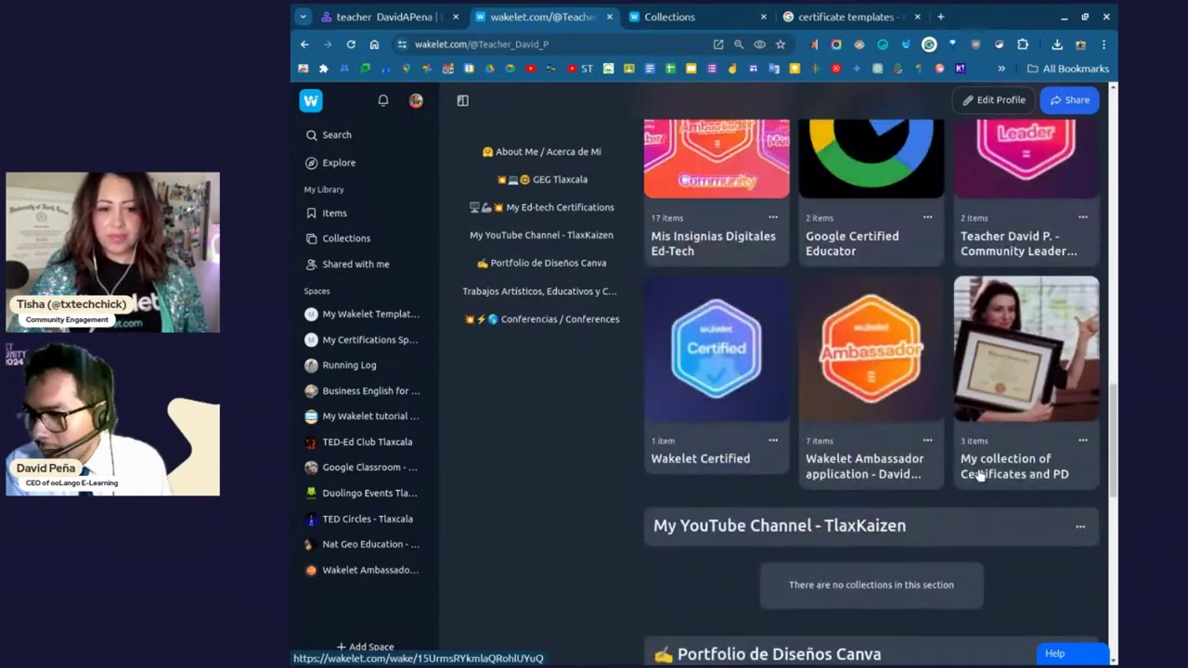
# Open 'My collection of Certificates and PD' and review its diploma GIF cover and three items.
pyautogui.click(980, 475)
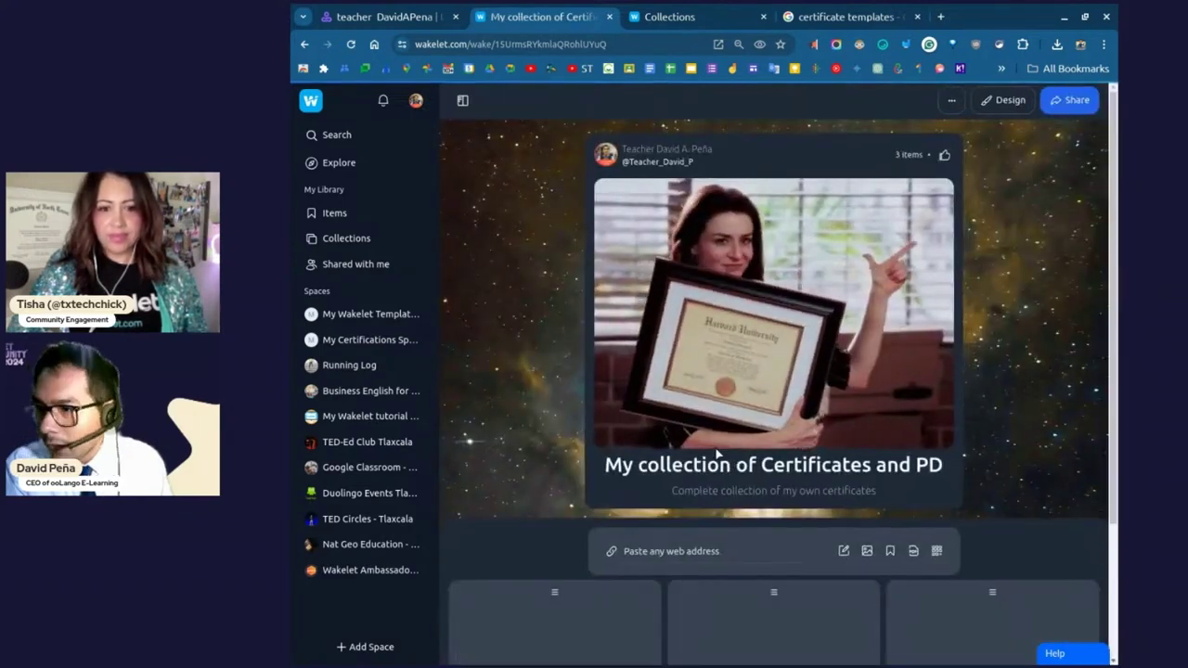
pyautogui.scroll(-2, 715, 453)
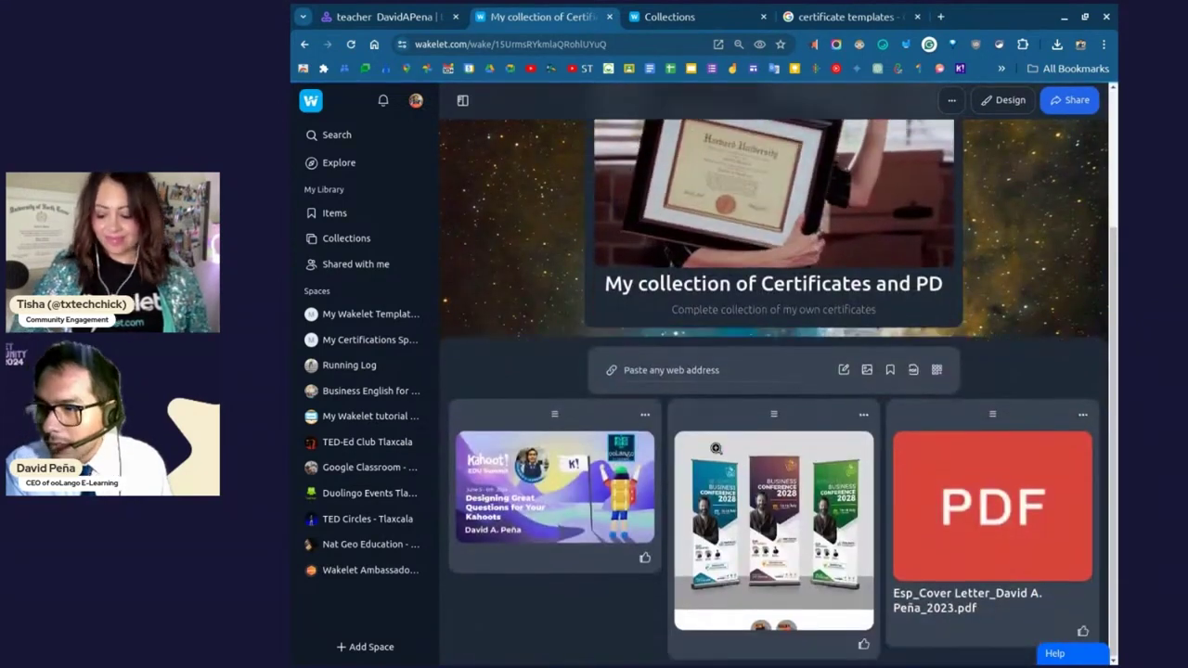
pyautogui.scroll(2, 715, 451)
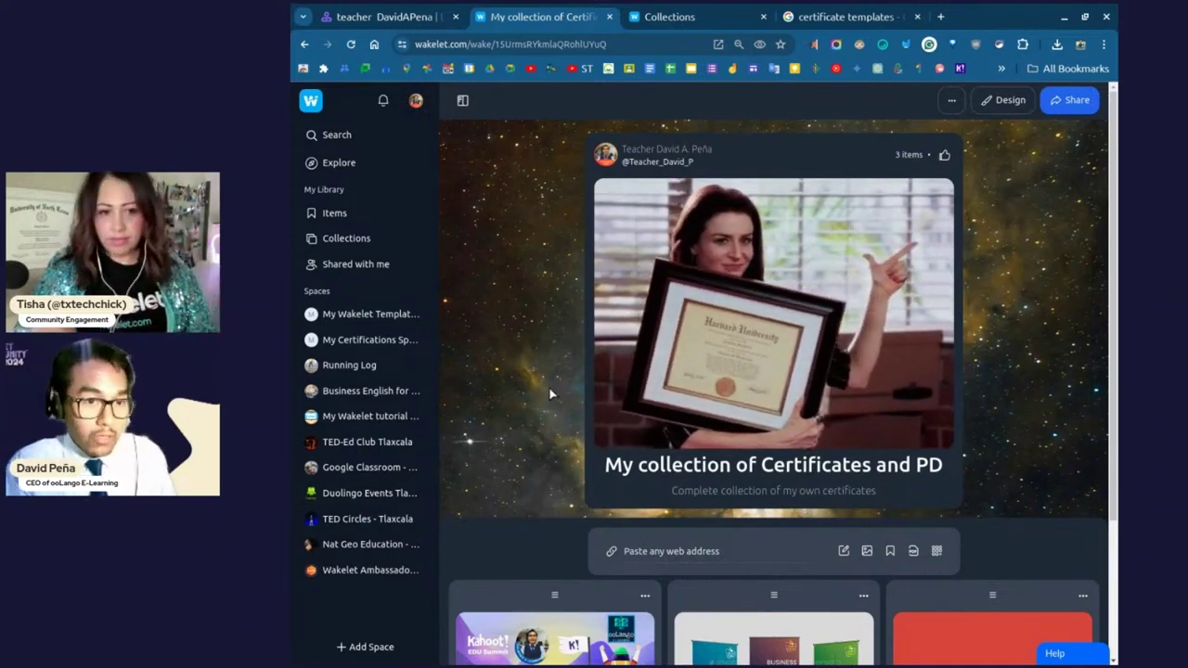
# Load the copied collection URL in a new incognito window.
pyautogui.click(1104, 46)
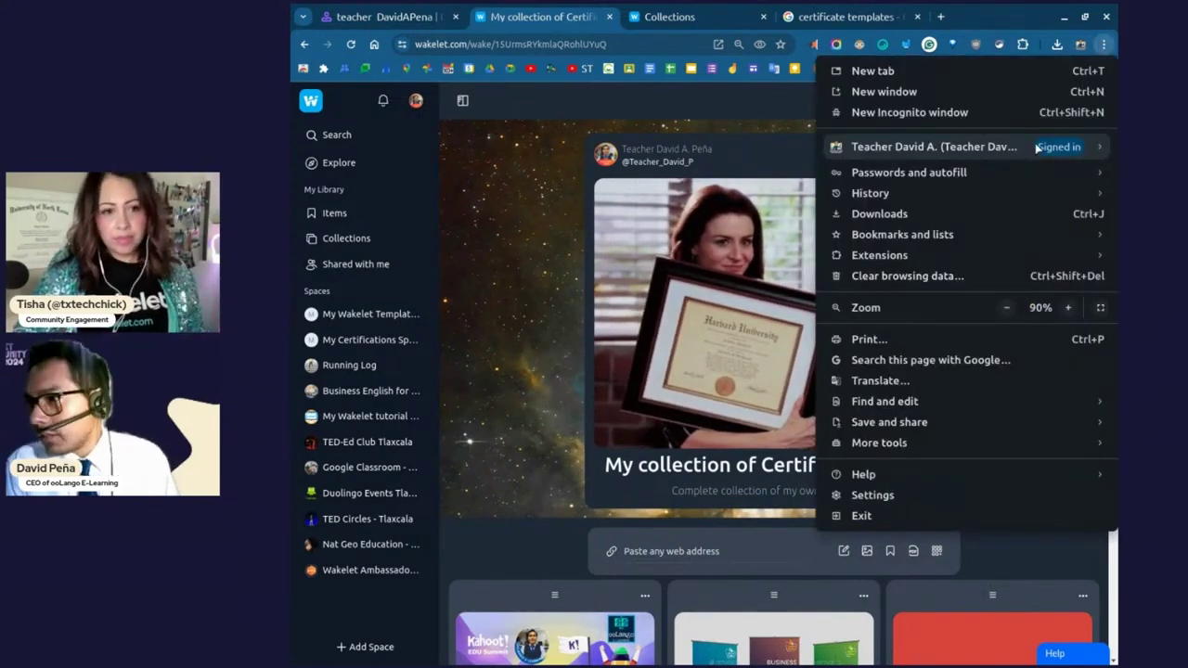
pyautogui.press('Escape')
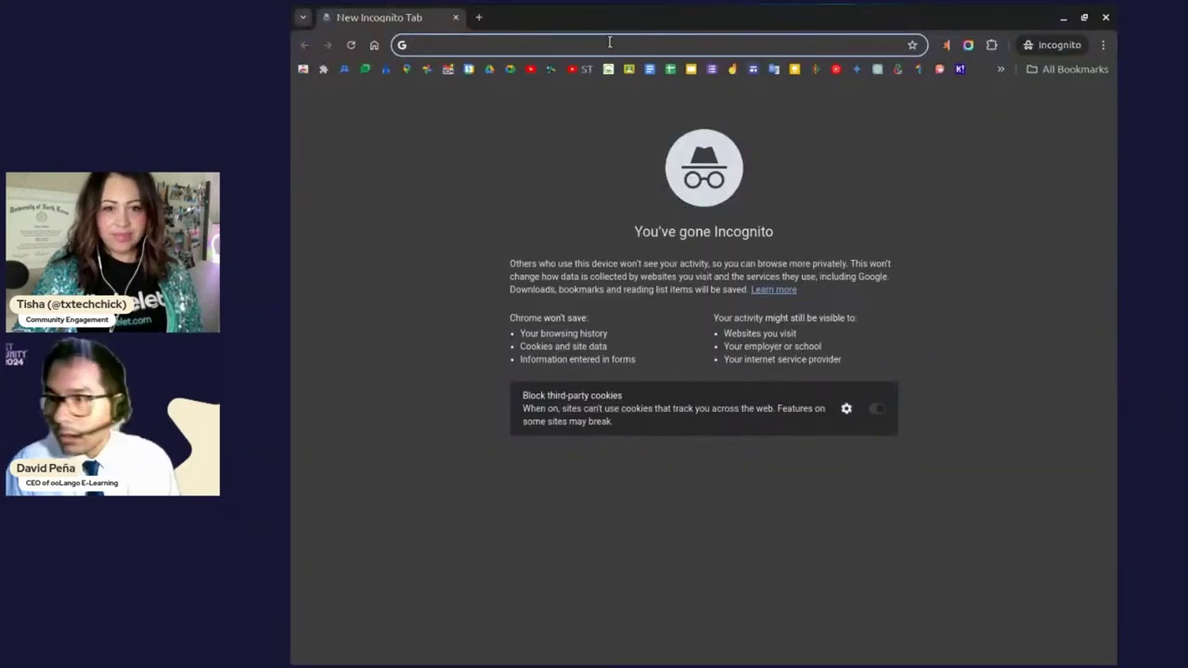
pyautogui.write('https://wakelet.com/wake/1SUrmsRYkmlaQRohlUYuQ')
pyautogui.press('Return')
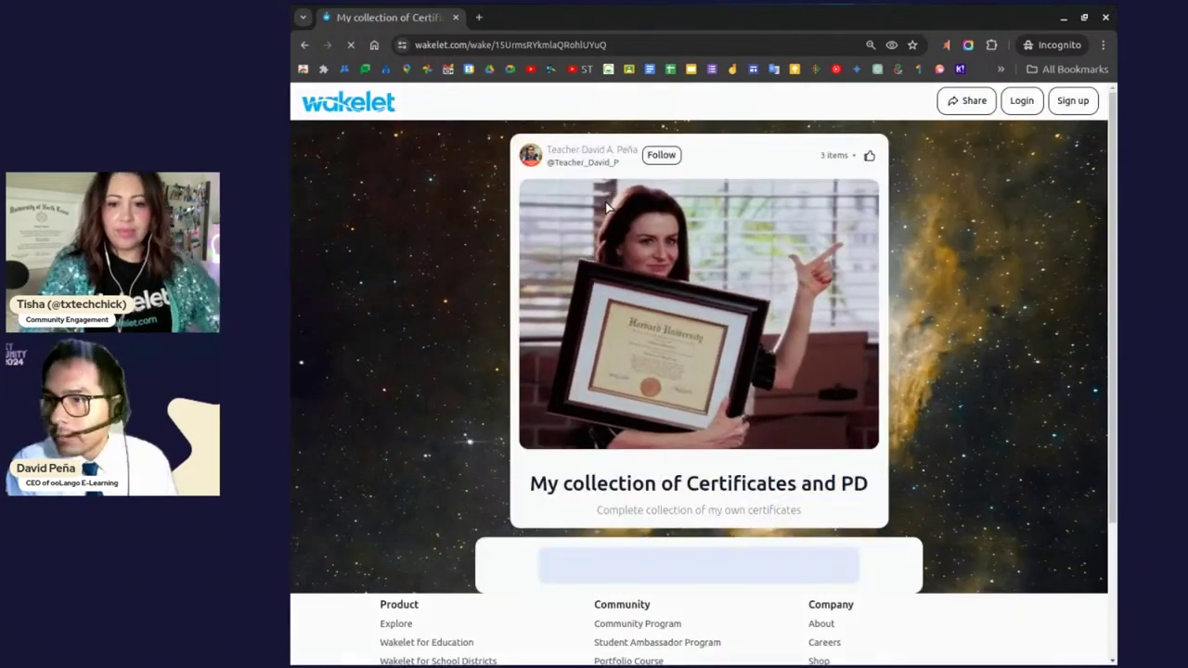
# Browse the collection as a visitor, try liking the first item, and dismiss the Login prompt.
pyautogui.scroll(-1, 607, 208)
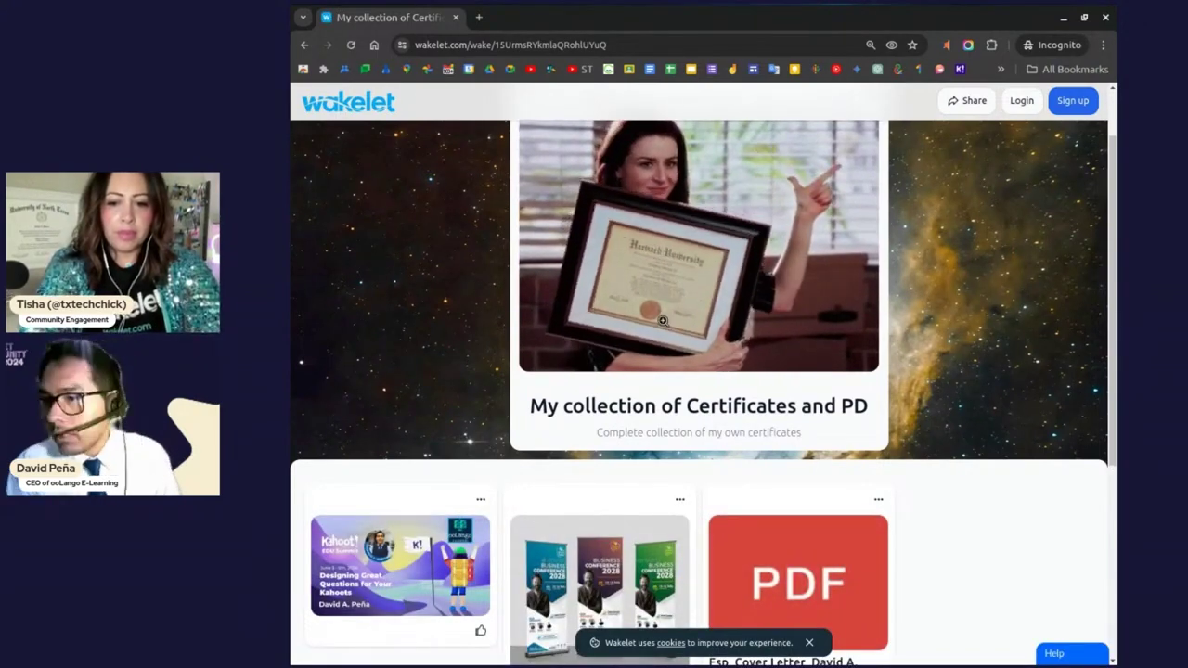
pyautogui.scroll(-3, 647, 492)
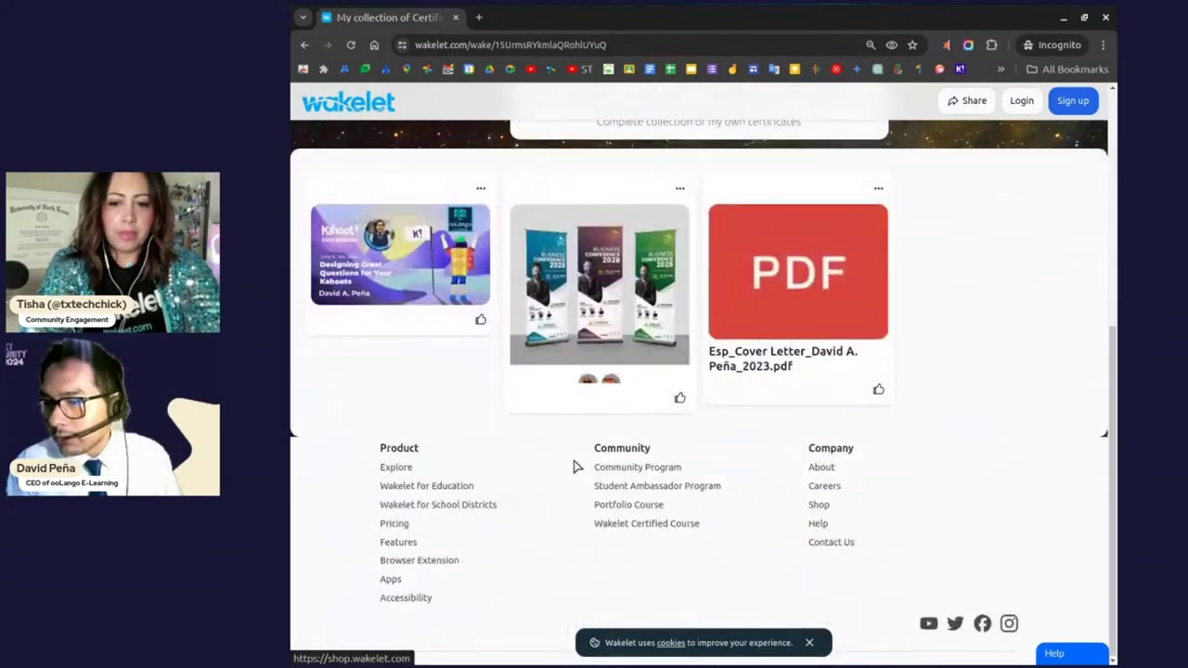
pyautogui.scroll(-1, 573, 467)
pyautogui.scroll(2, 574, 465)
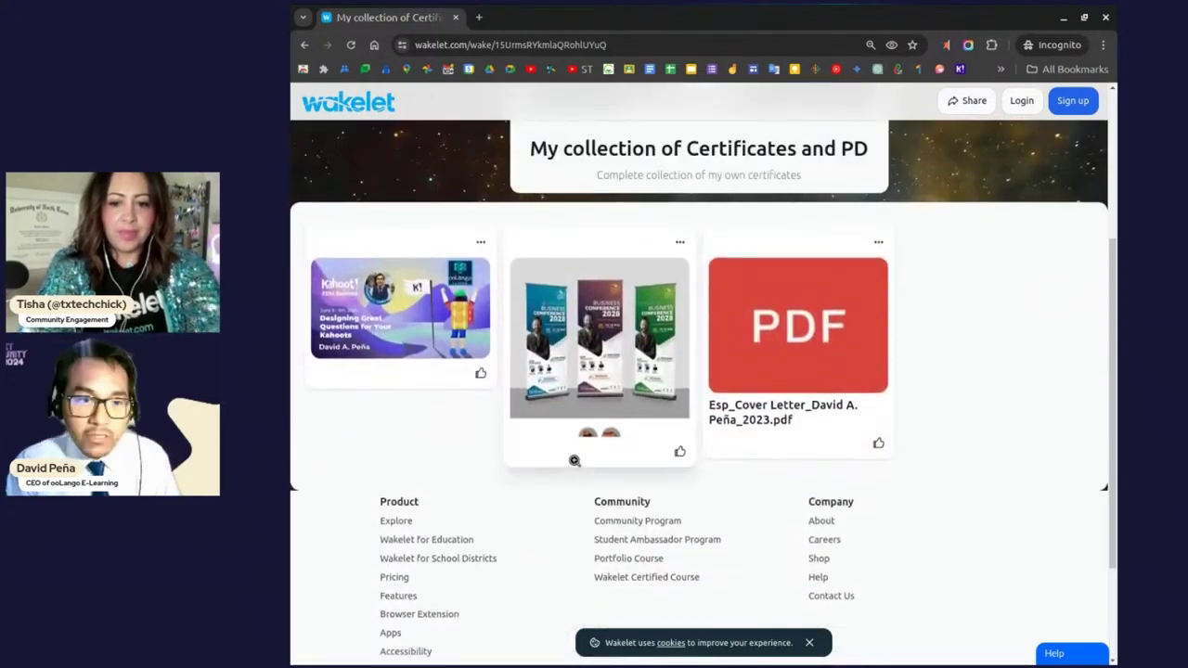
pyautogui.scroll(1, 574, 460)
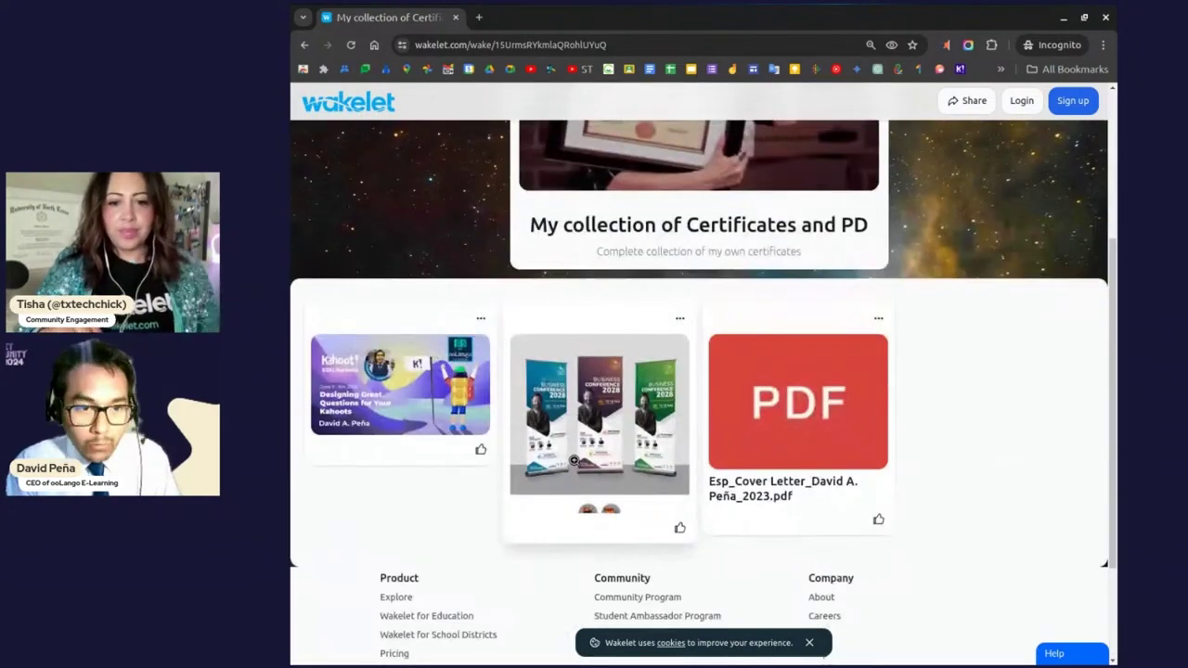
pyautogui.click(480, 451)
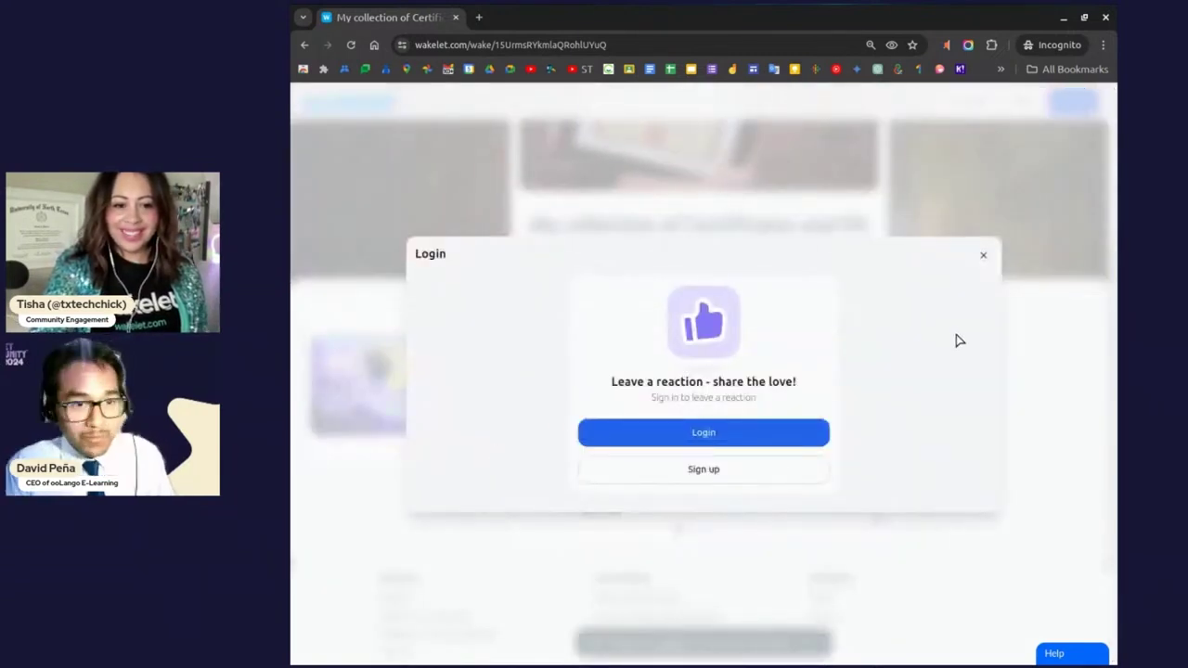
pyautogui.click(985, 263)
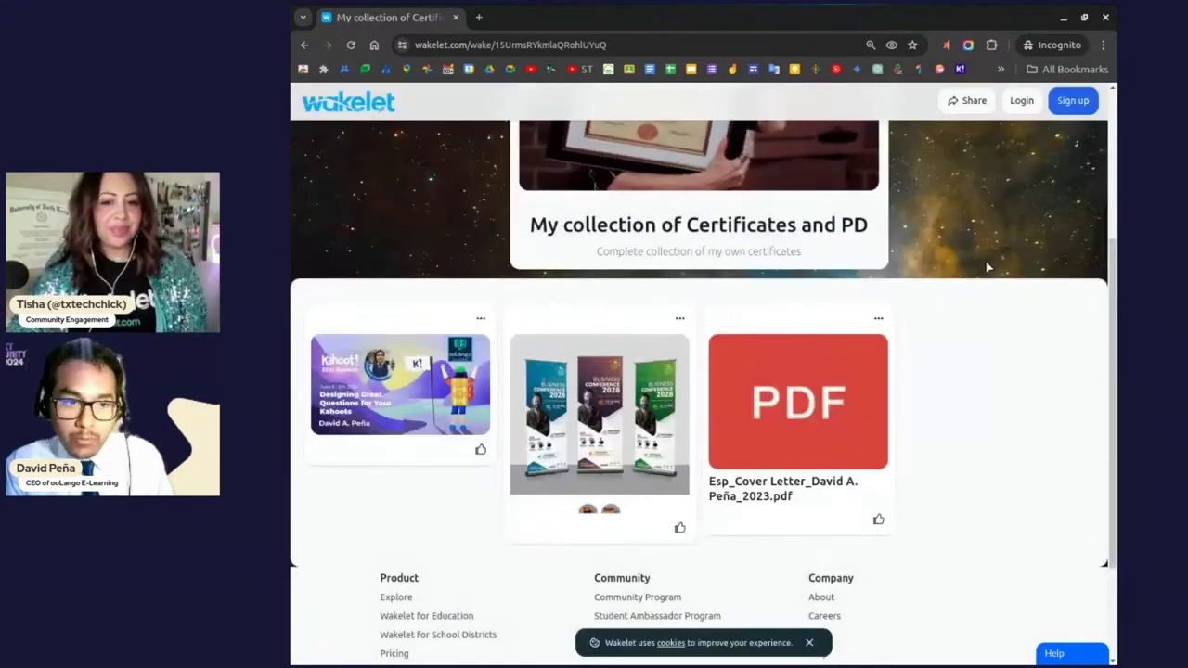